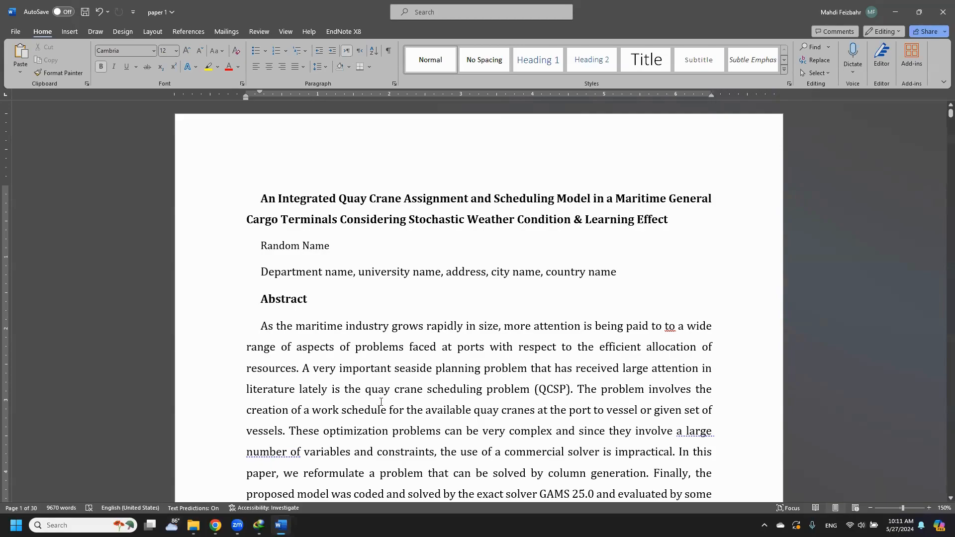
Step: Look through paper 1 from its title page to section 4.5 on variance analysis
scroll(380, 402, down, 15)
scroll(379, 402, down, 15)
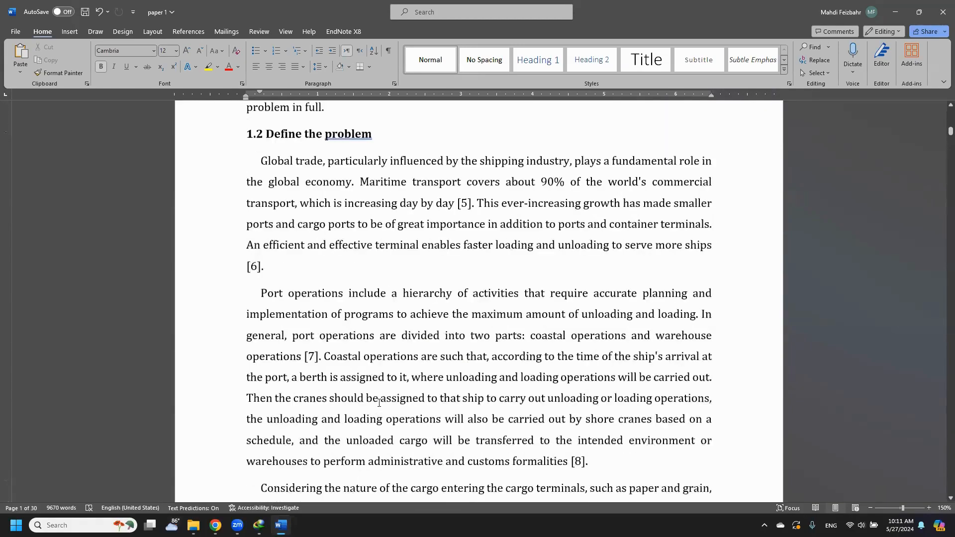
scroll(378, 401, down, 5)
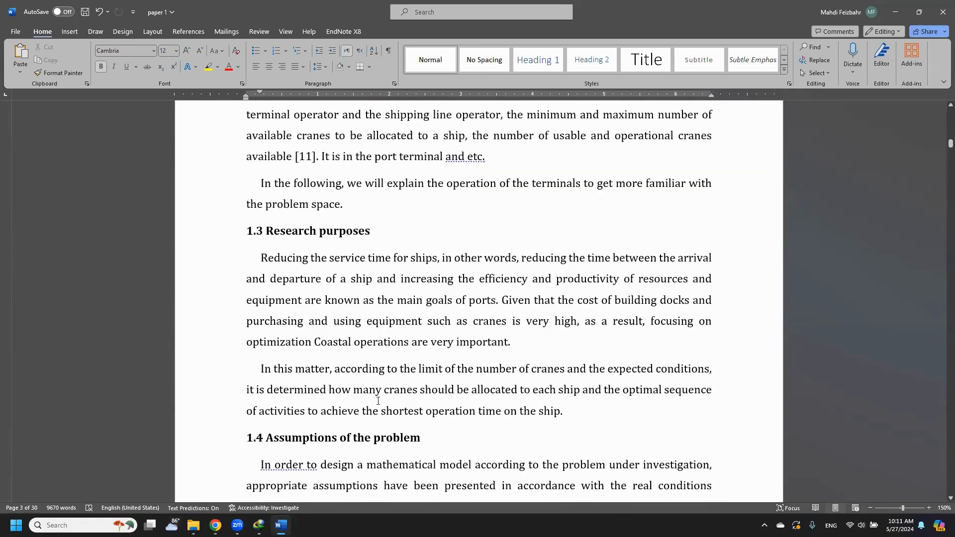
scroll(373, 390, down, 15)
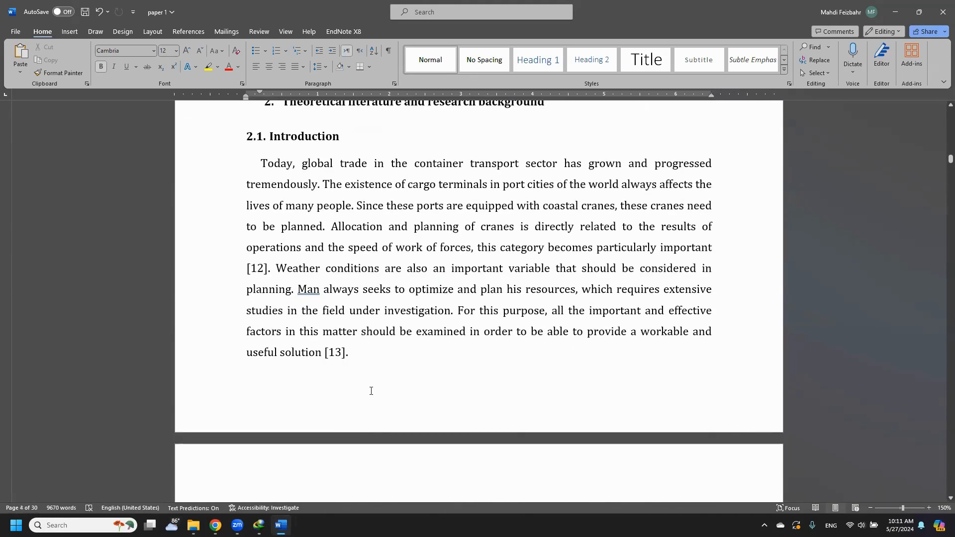
scroll(371, 391, down, 20)
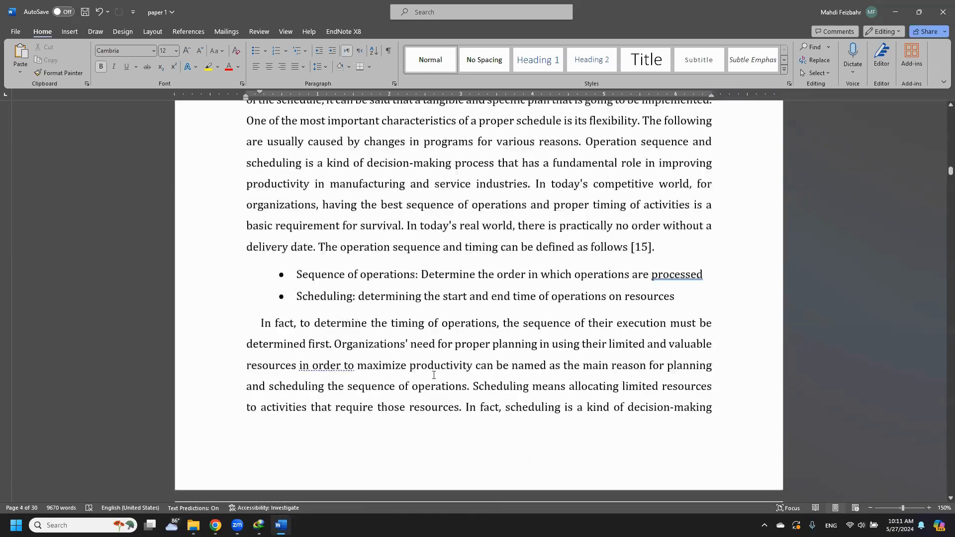
drag(940, 193, 940, 367)
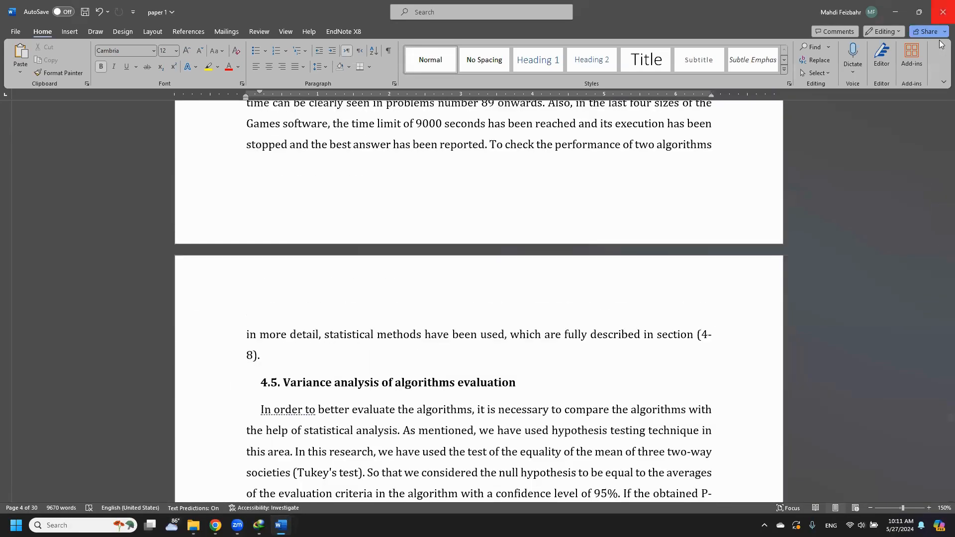
Step: Close paper 1, then open Paper 3 from the workshop folder and review its first page
click(941, 15)
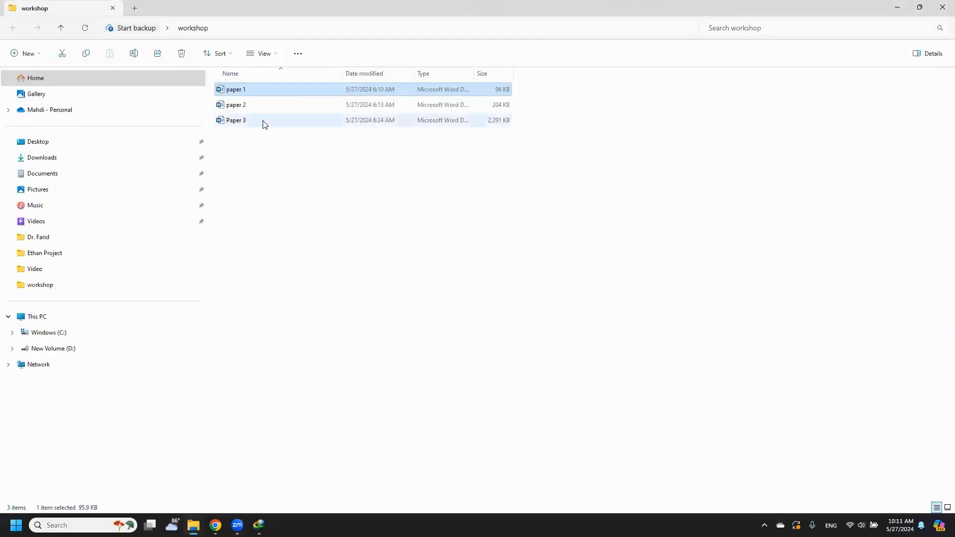
double_click(264, 122)
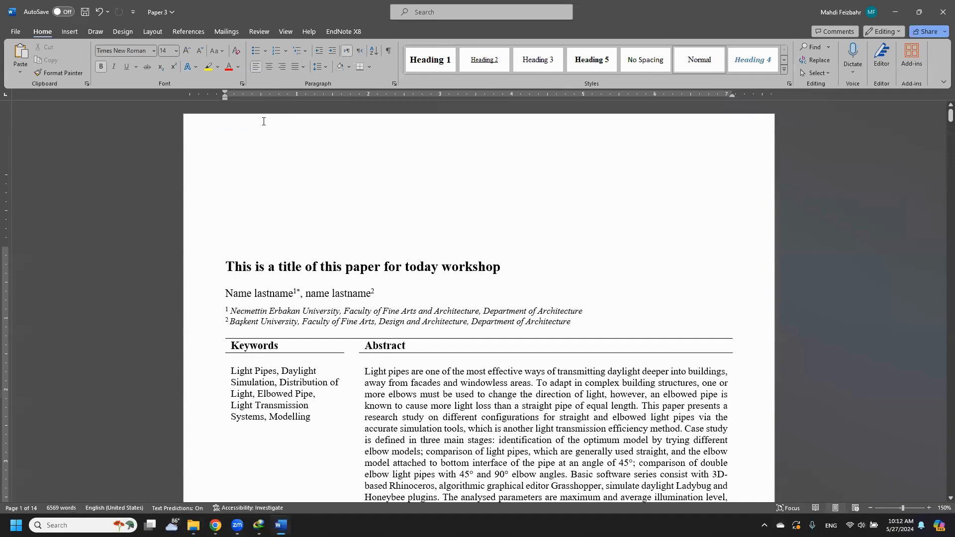
scroll(264, 139, down, 1)
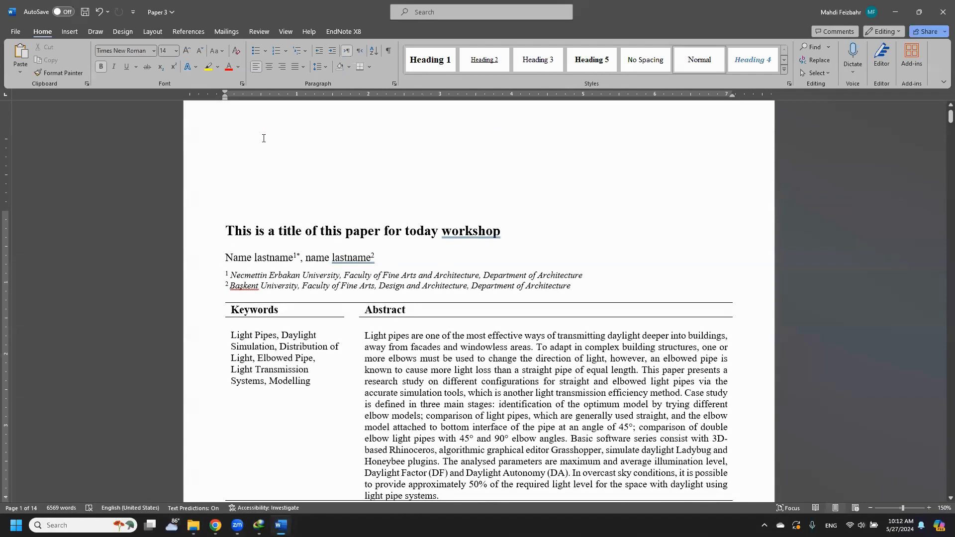
scroll(263, 139, down, 6)
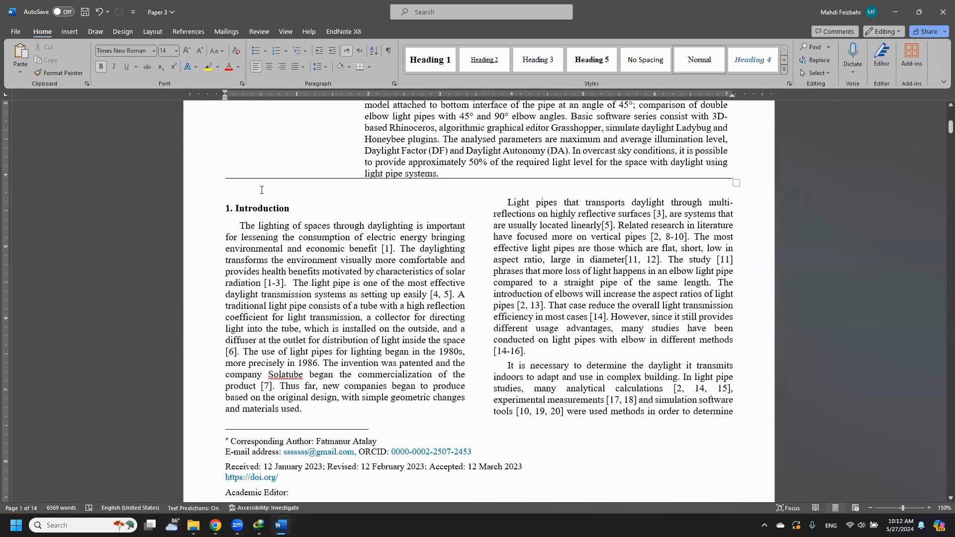
scroll(262, 190, down, 1)
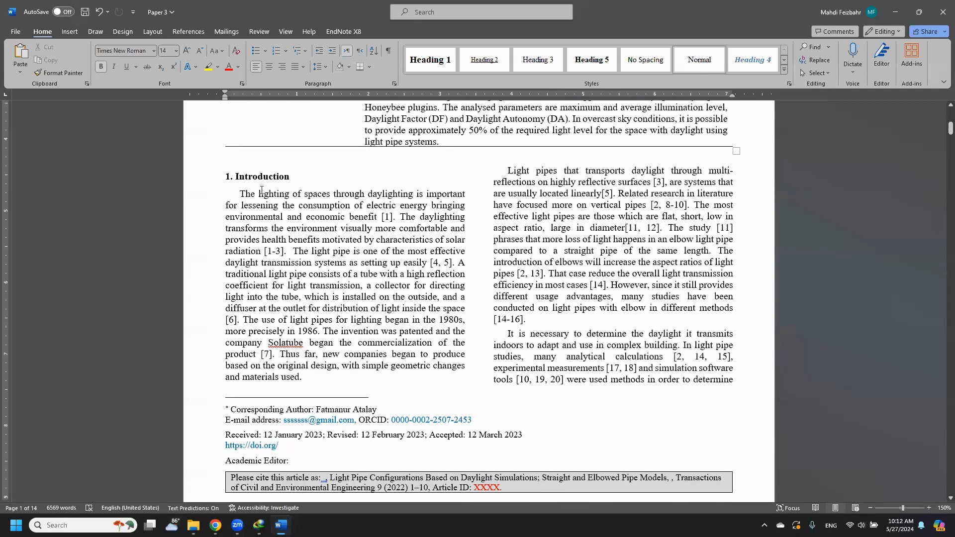
scroll(262, 190, down, 5)
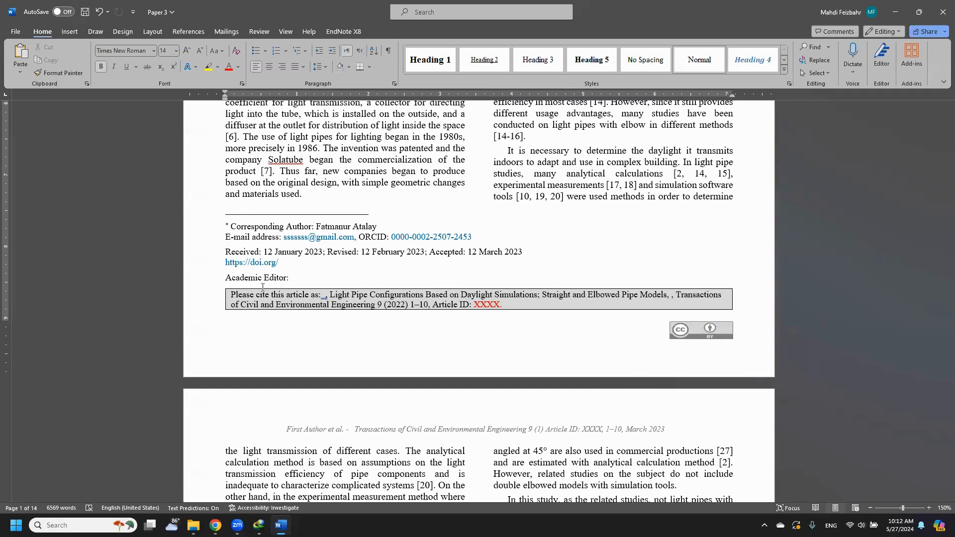
scroll(240, 361, up, 6)
scroll(240, 360, up, 5)
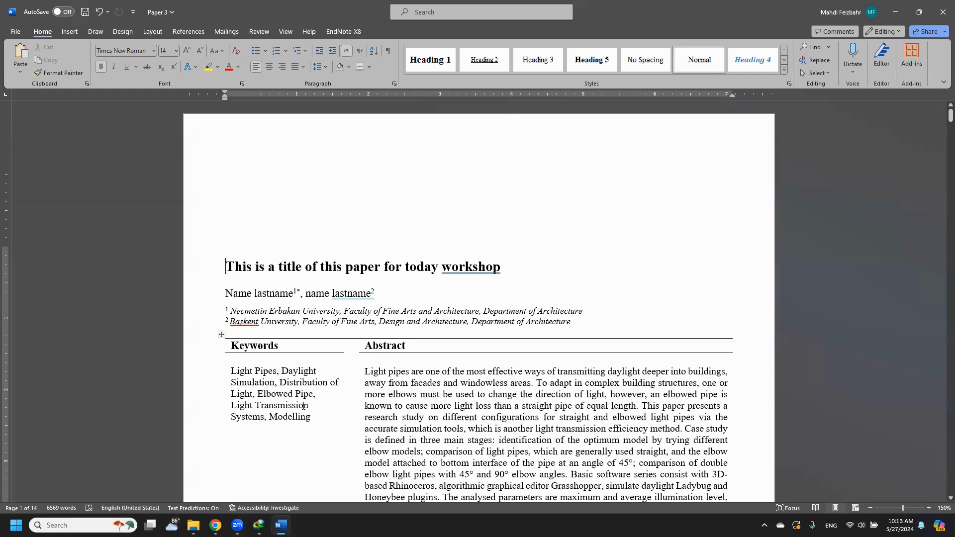
Step: Change the paper title's letter case so that each word is capitalized
drag(526, 269, 121, 269)
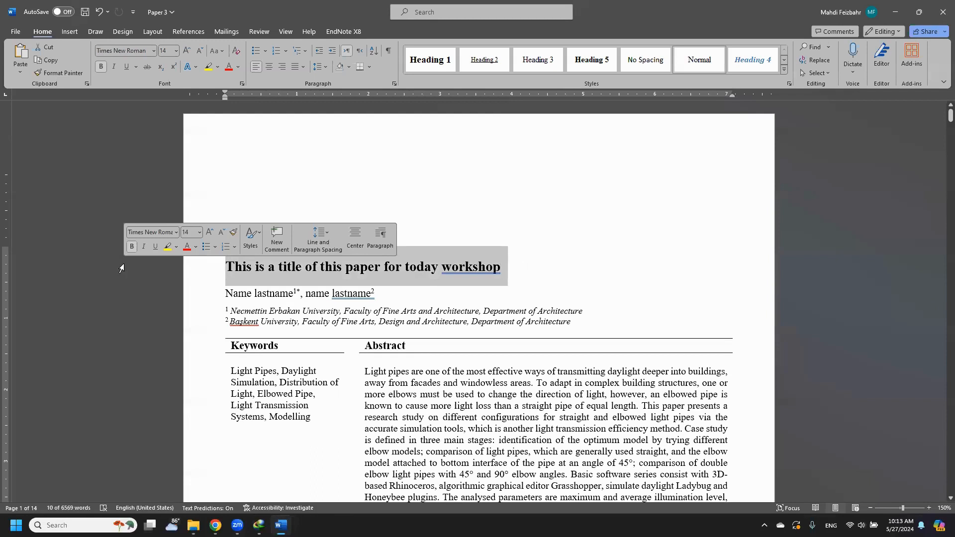
key(shift+F3)
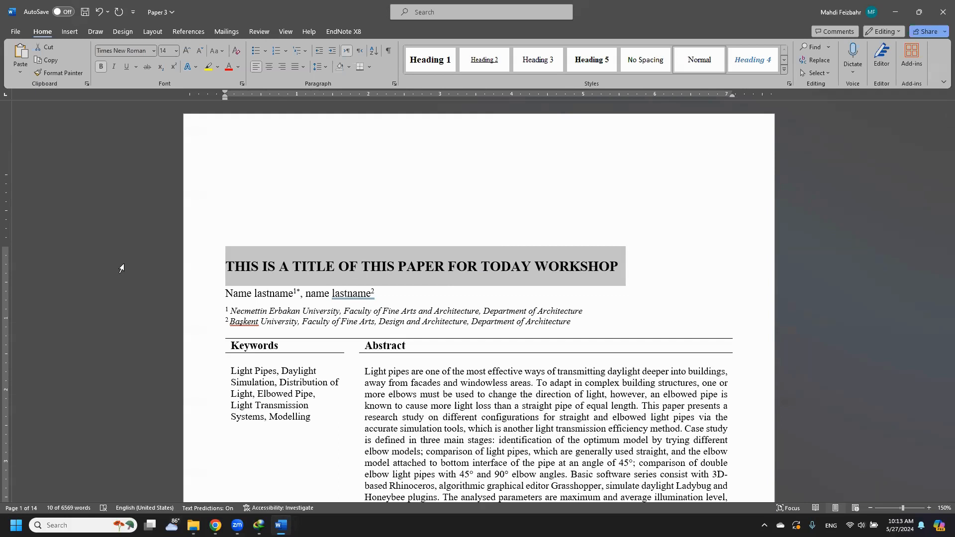
key(shift+F3)
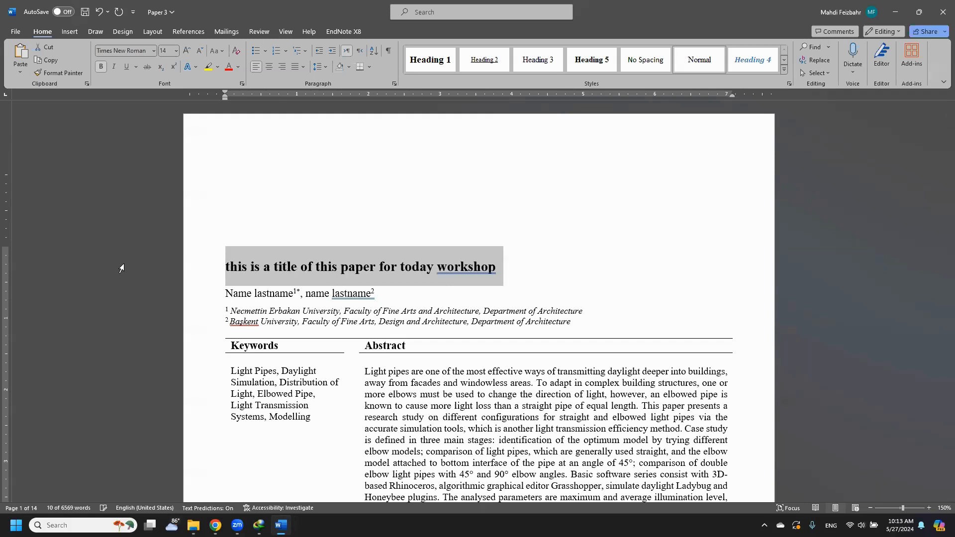
key(shift+F3)
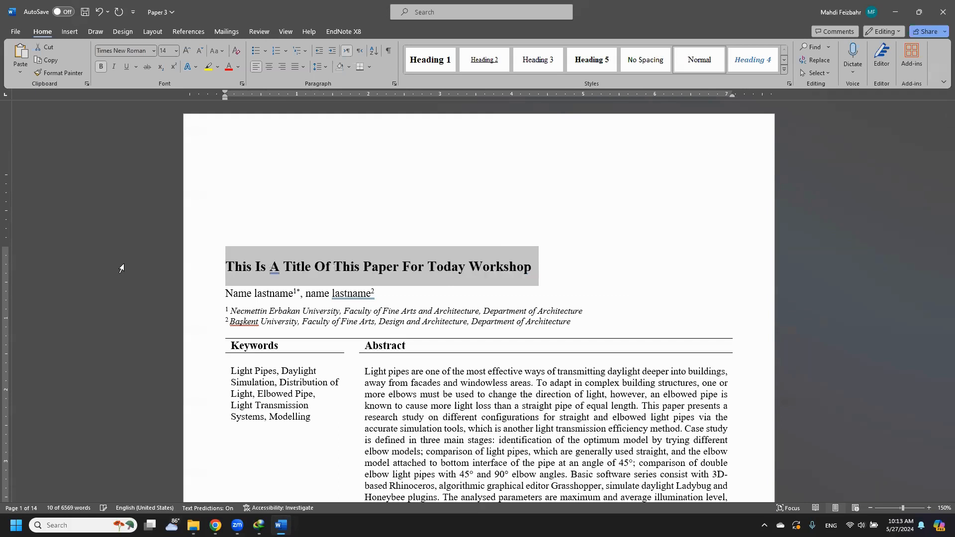
key(shift+F3)
key(shift+F3)
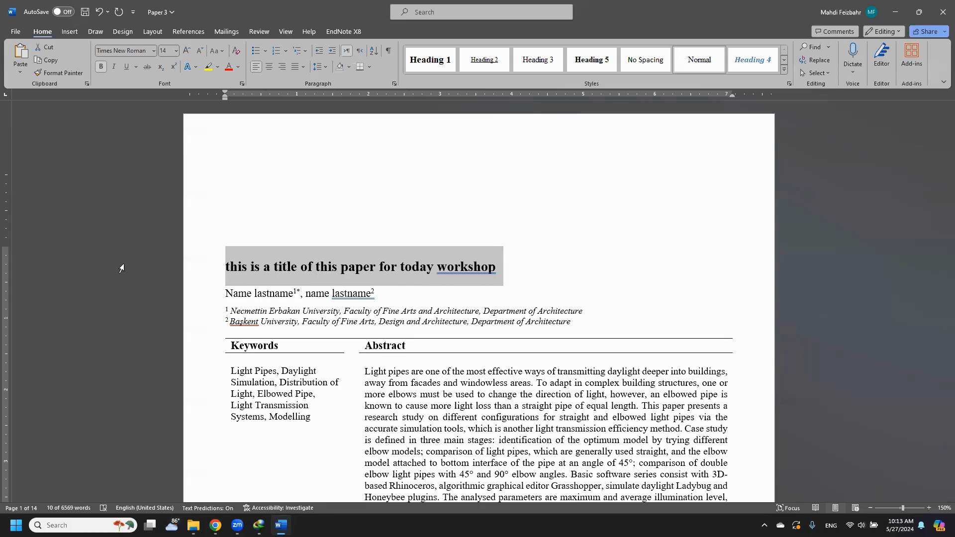
key(shift+F3)
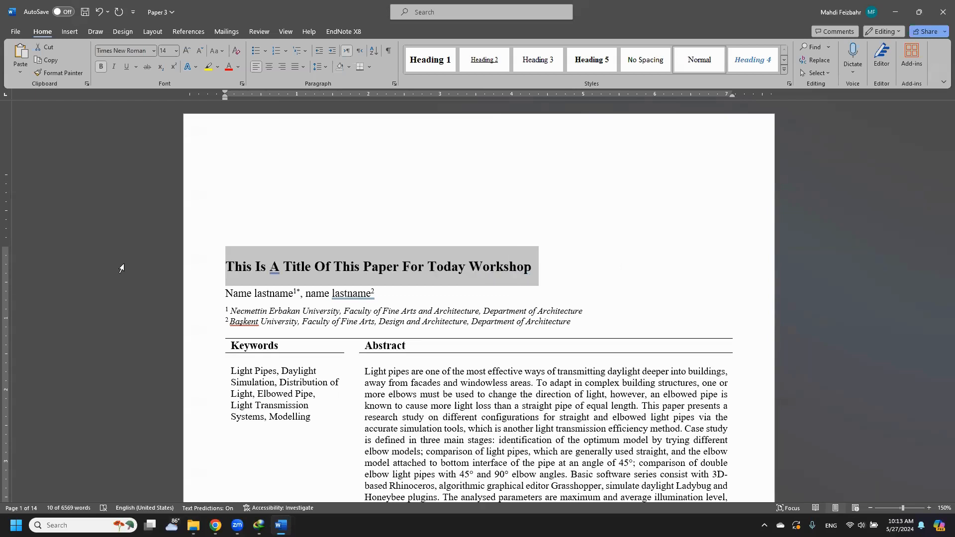
Step: Make the minor words "a", "of" and "for" lowercase in the paper title
click(275, 268)
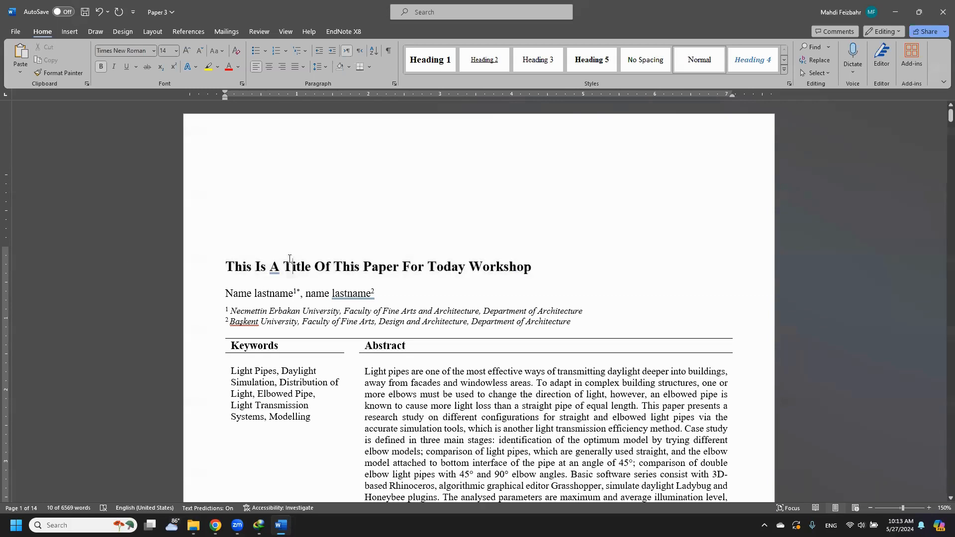
double_click(274, 269)
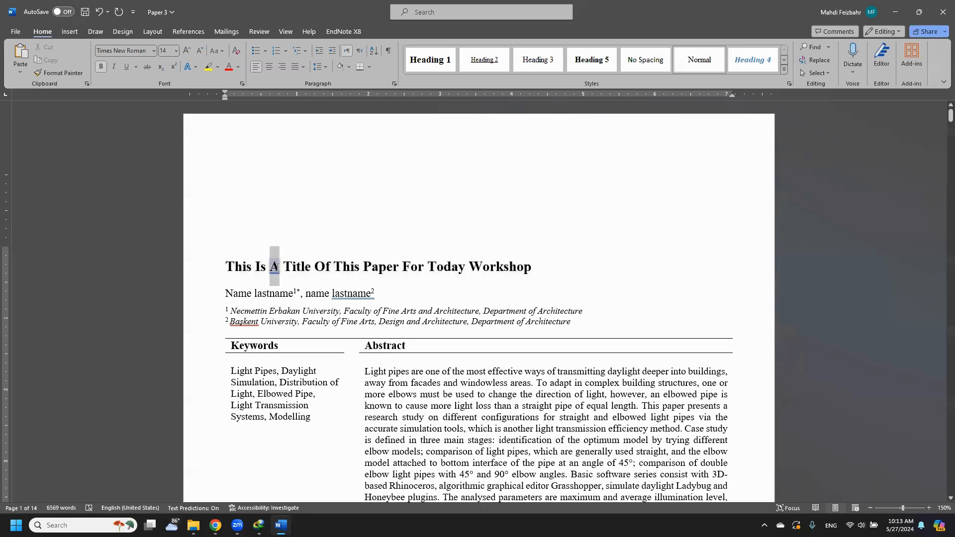
text(a)
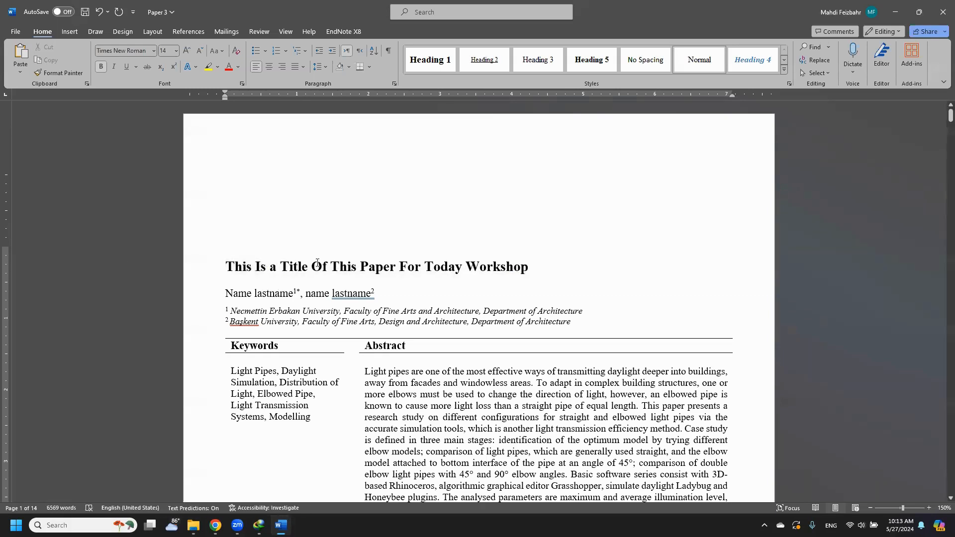
double_click(316, 267)
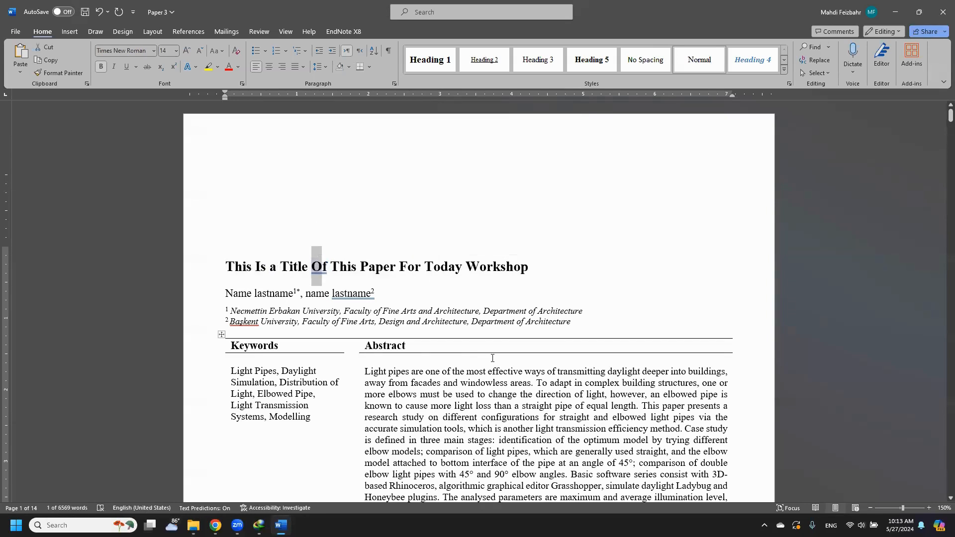
text(of)
click(405, 264)
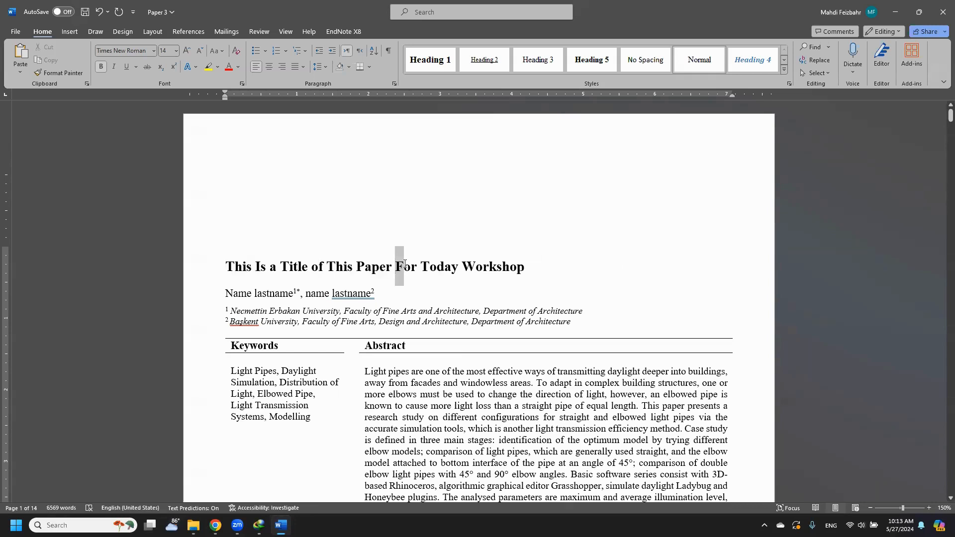
text(f)
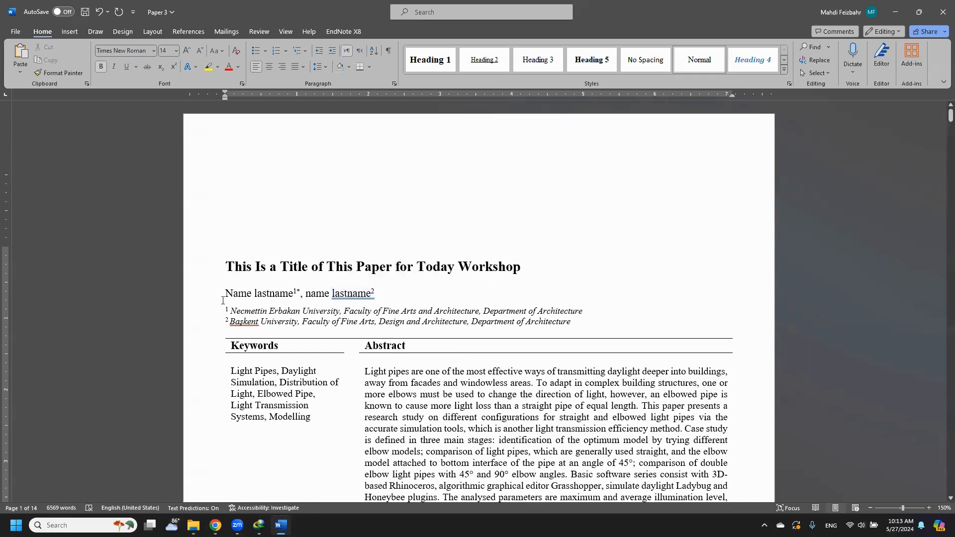
drag(213, 262, 529, 266)
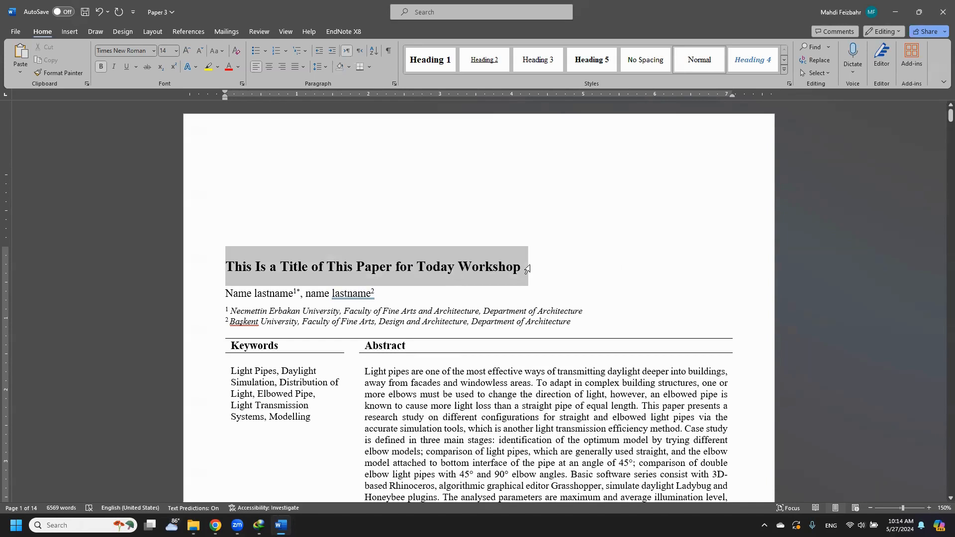
drag(527, 269, 530, 269)
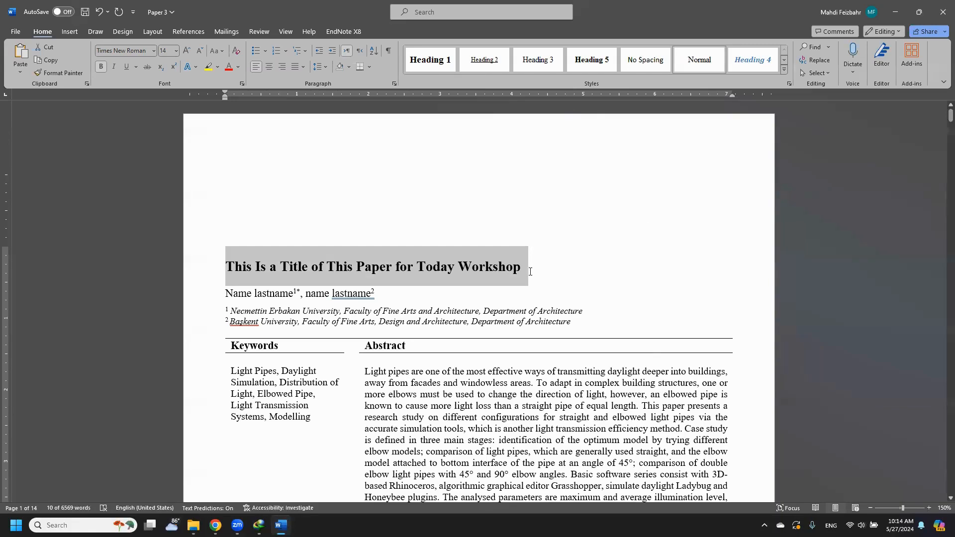
scroll(530, 270, down, 10)
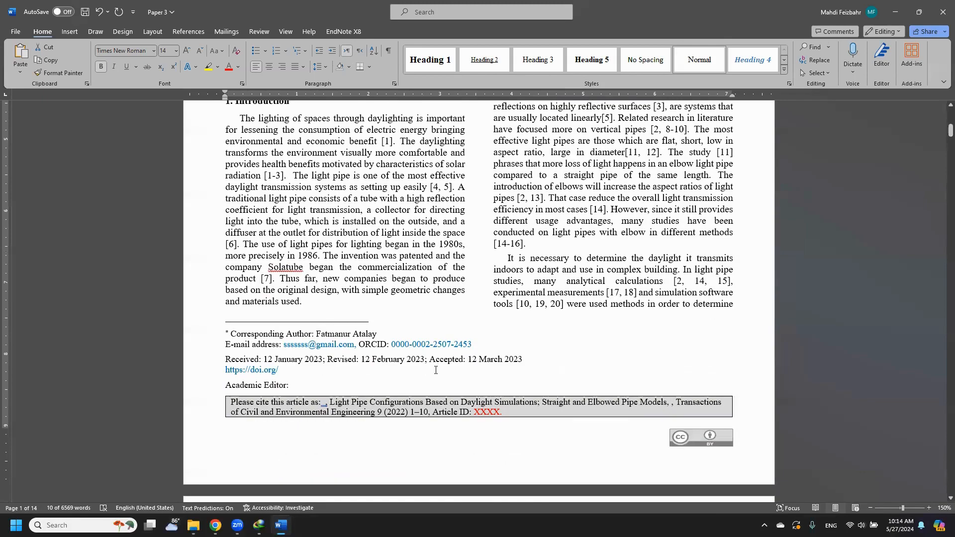
scroll(405, 384, up, 10)
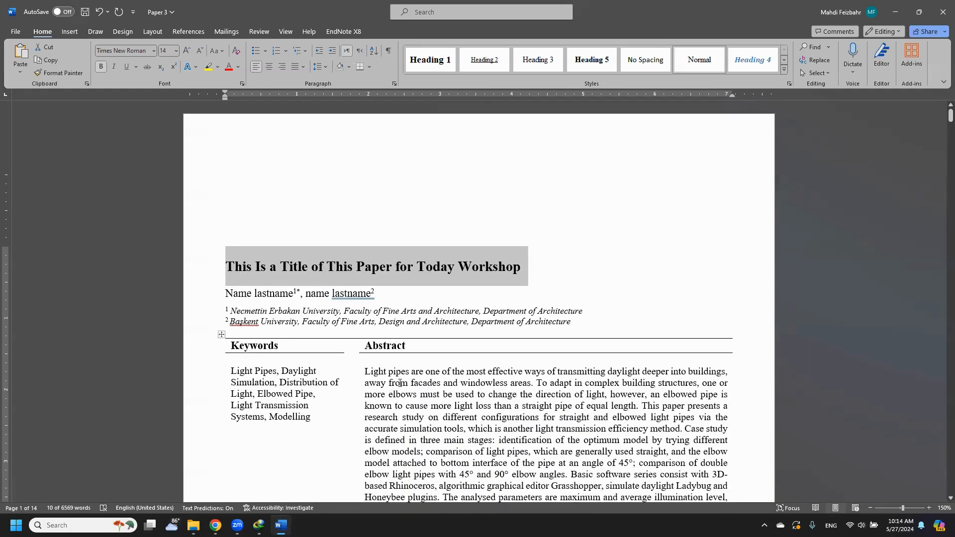
Step: Delete the superscript number and asterisk footnote marker following the first author's name
drag(224, 293, 293, 294)
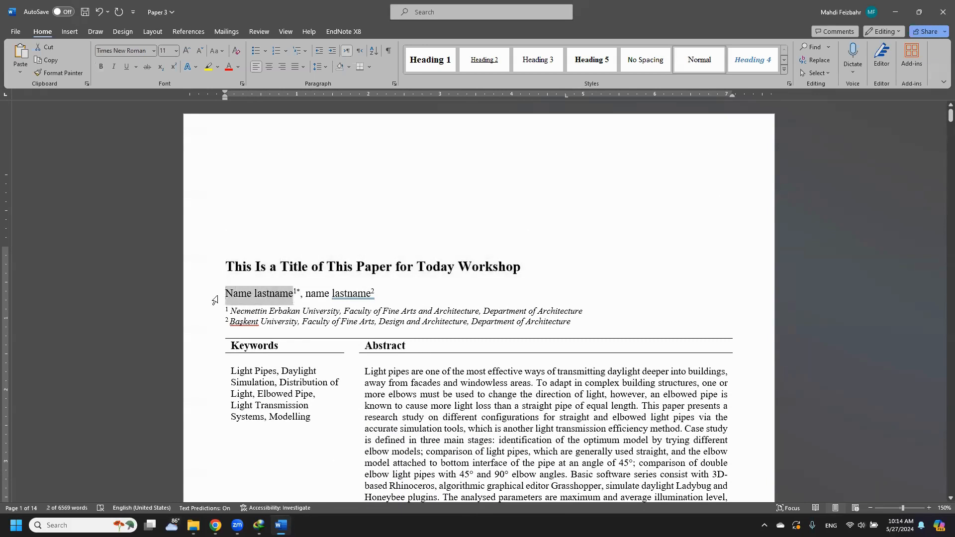
scroll(215, 300, down, 12)
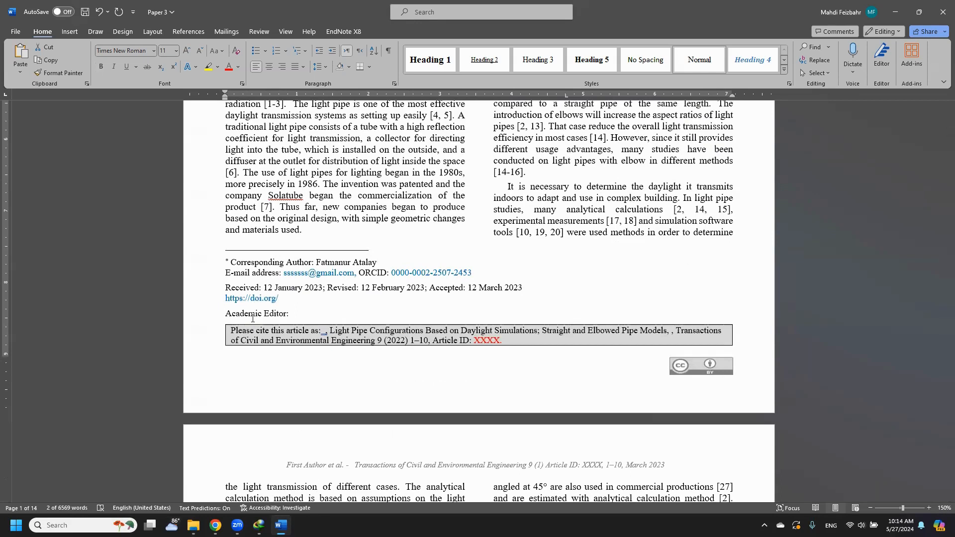
scroll(252, 318, up, 12)
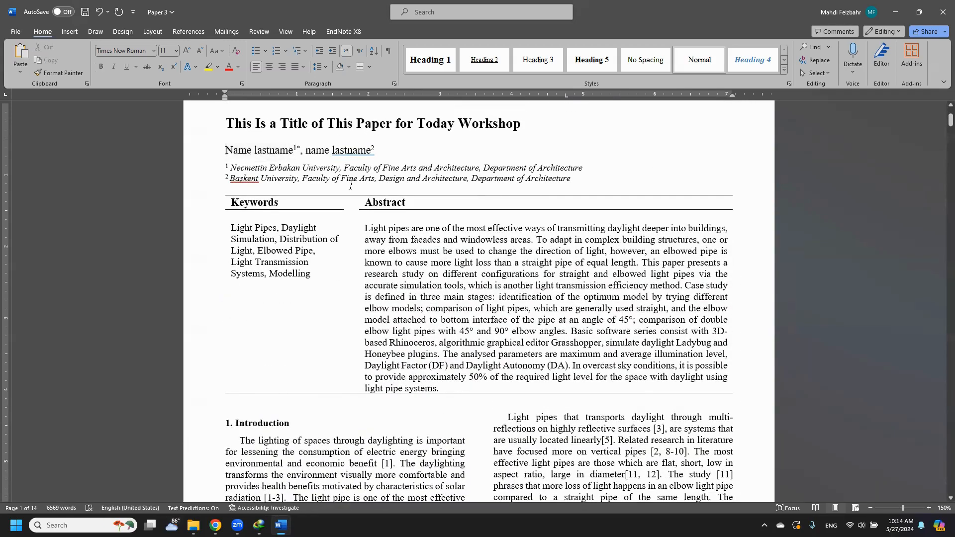
key(Delete)
key(shift+Right)
key(Delete)
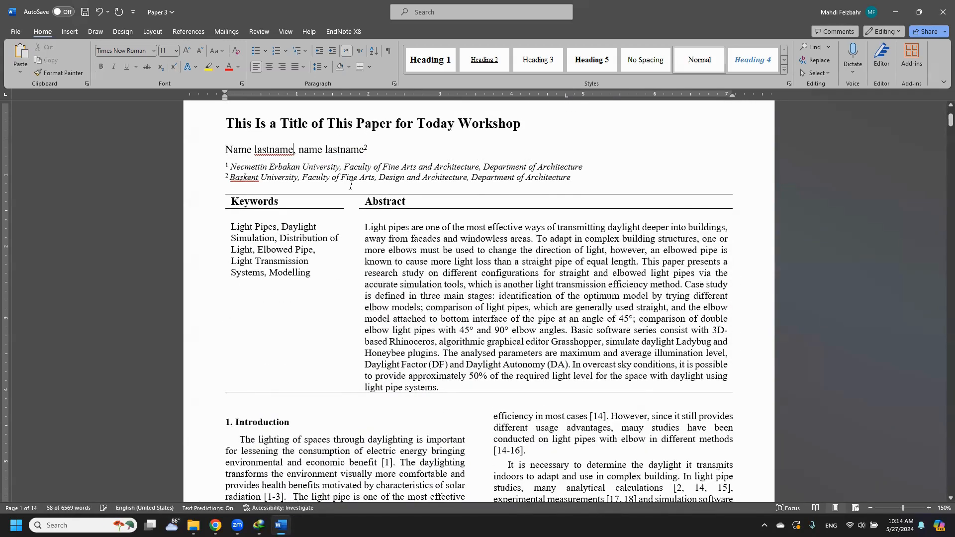
Step: Insert a space and the letter "a" as a marker after the first author's name
scroll(451, 402, down, 8)
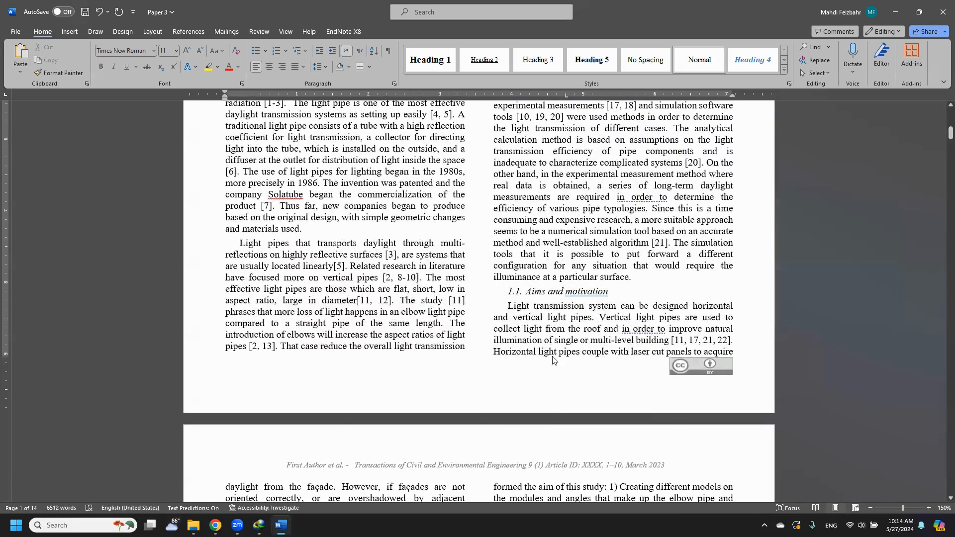
scroll(445, 369, up, 10)
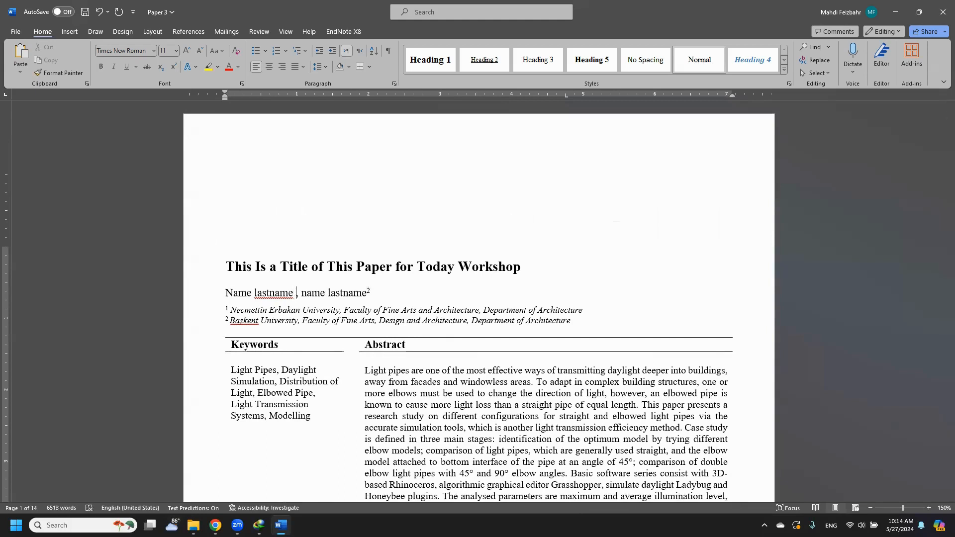
text(1)
key(BackSpace)
text(a)
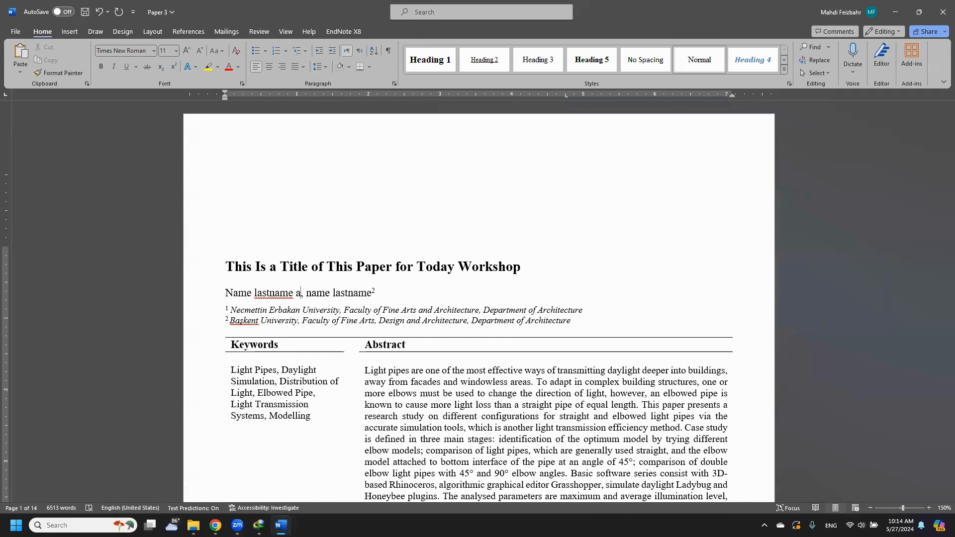
Step: Replace the letter marker after the first author's name with a superscript "1*" and add a space before the second author's superscript 2
key(BackSpace)
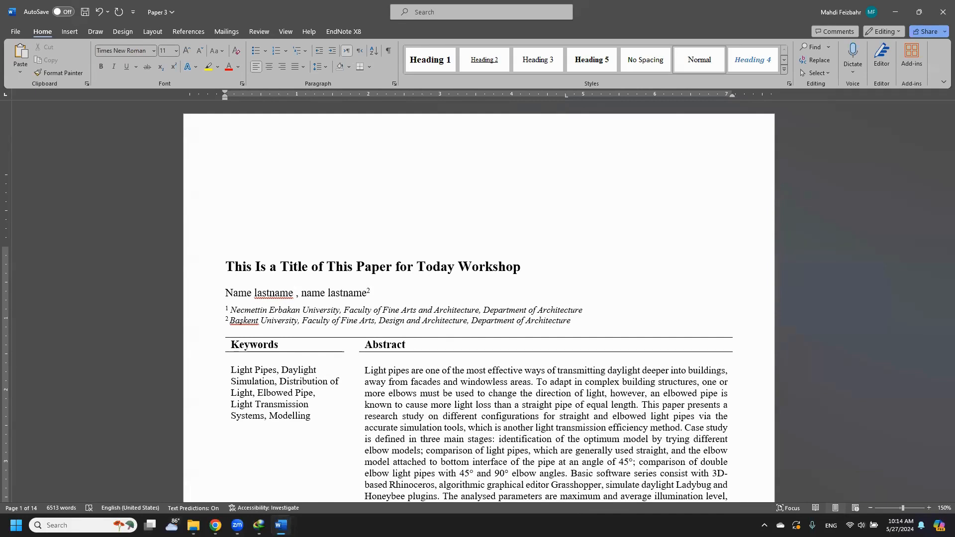
text(1)
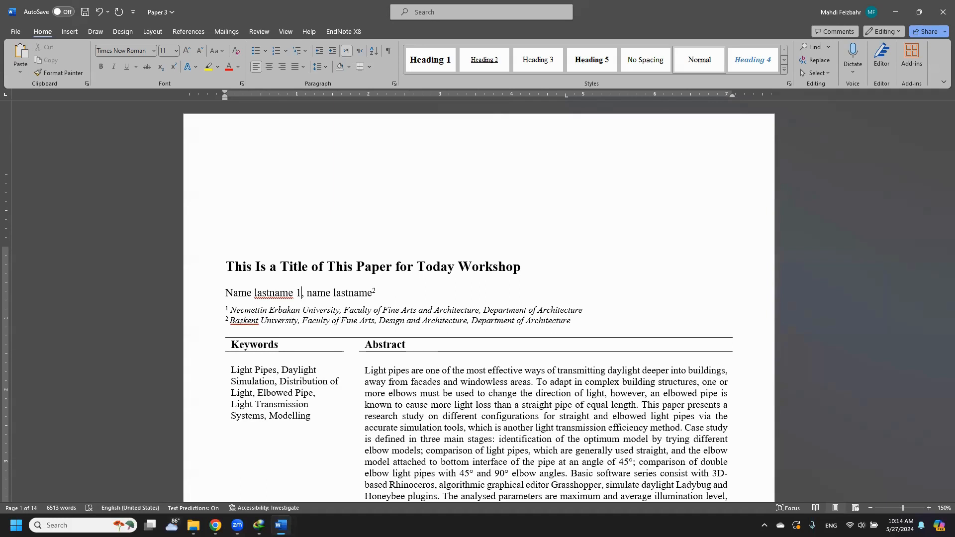
text(*)
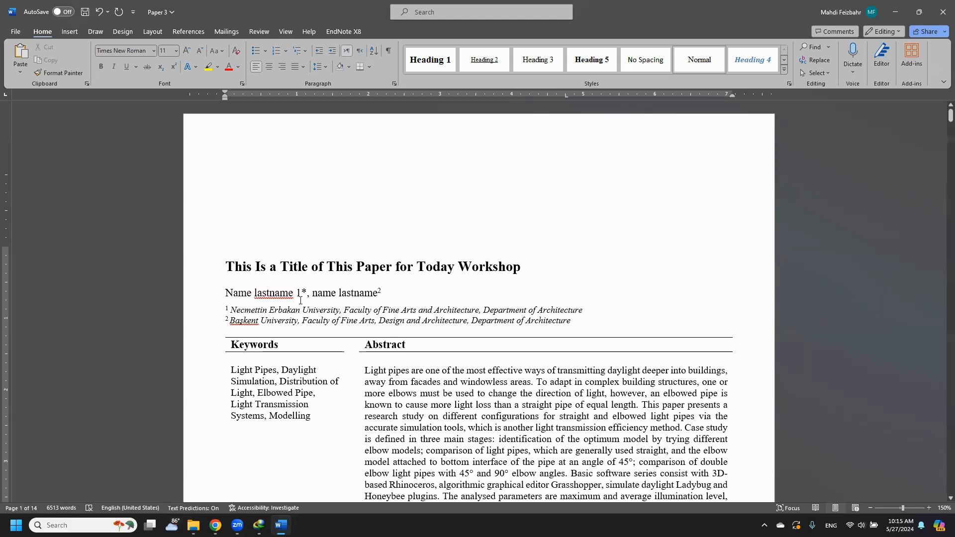
drag(296, 293, 307, 293)
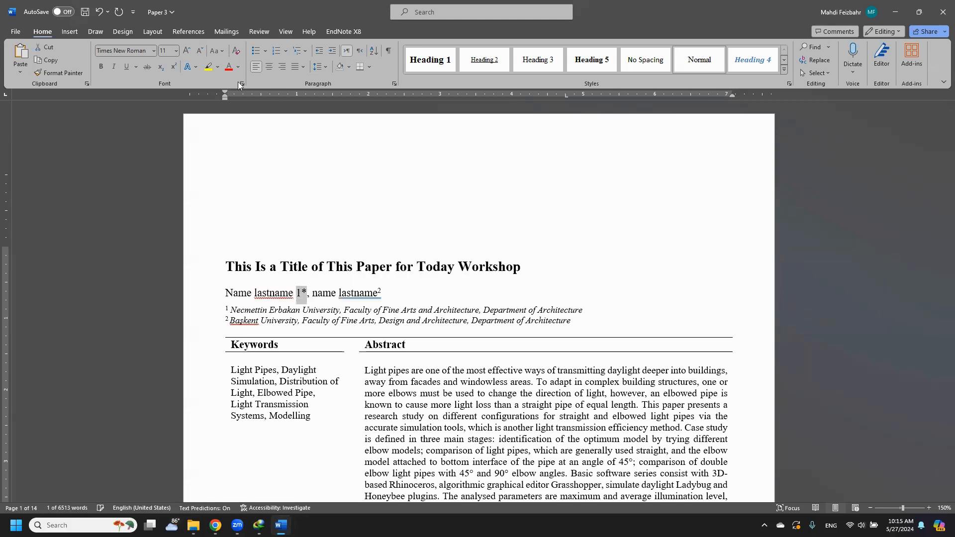
click(173, 67)
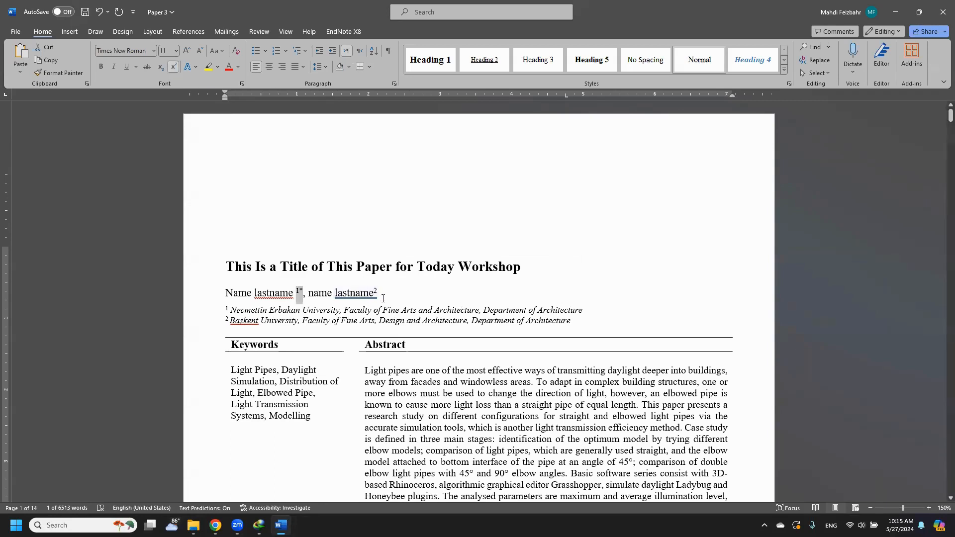
click(374, 292)
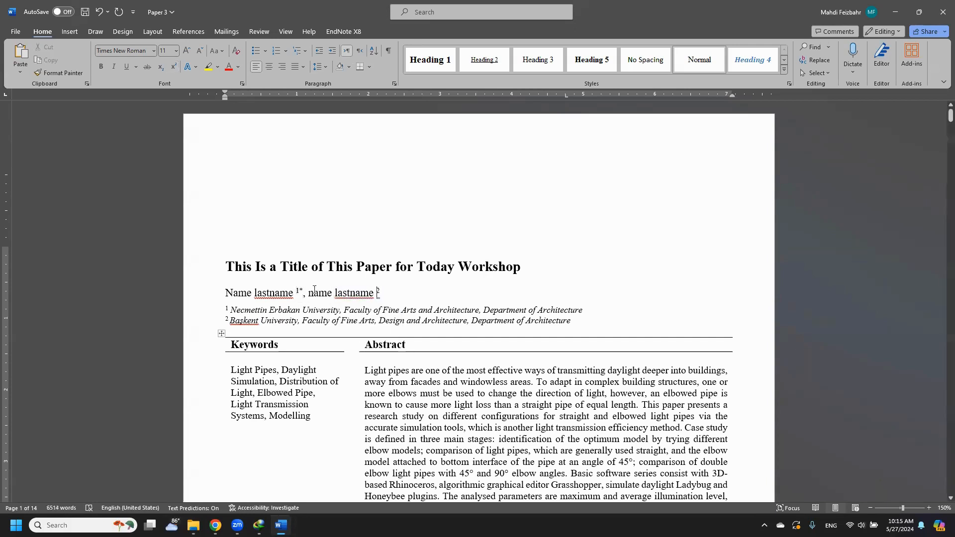
drag(309, 294, 379, 291)
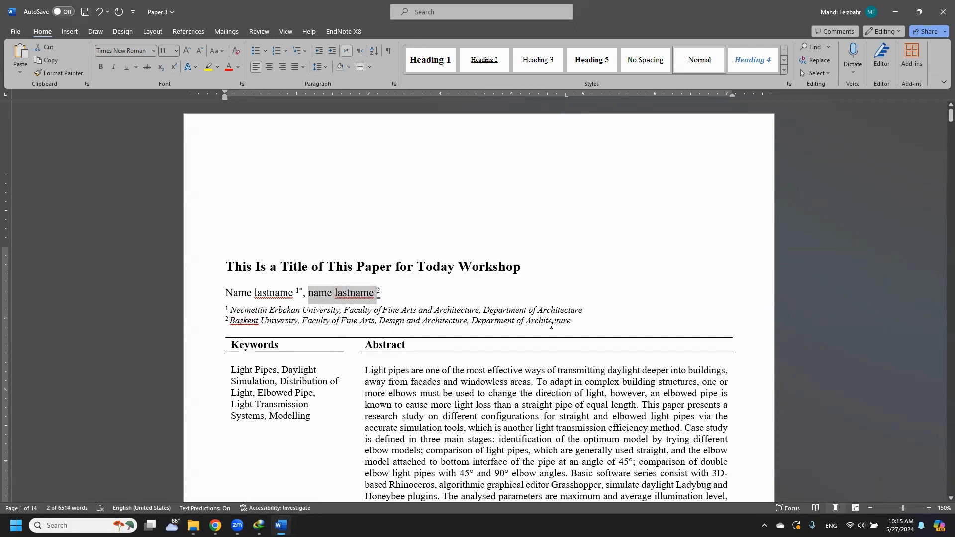
drag(575, 324, 189, 311)
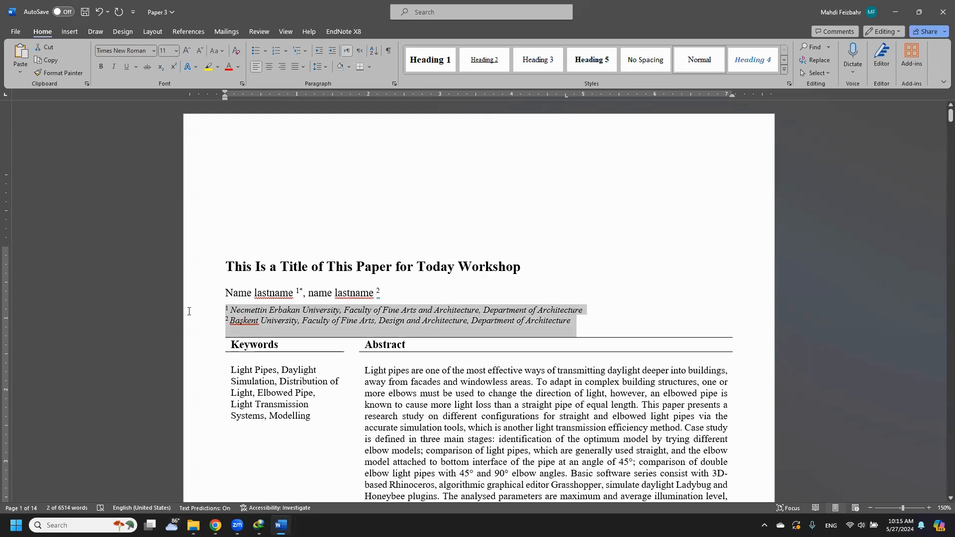
click(592, 287)
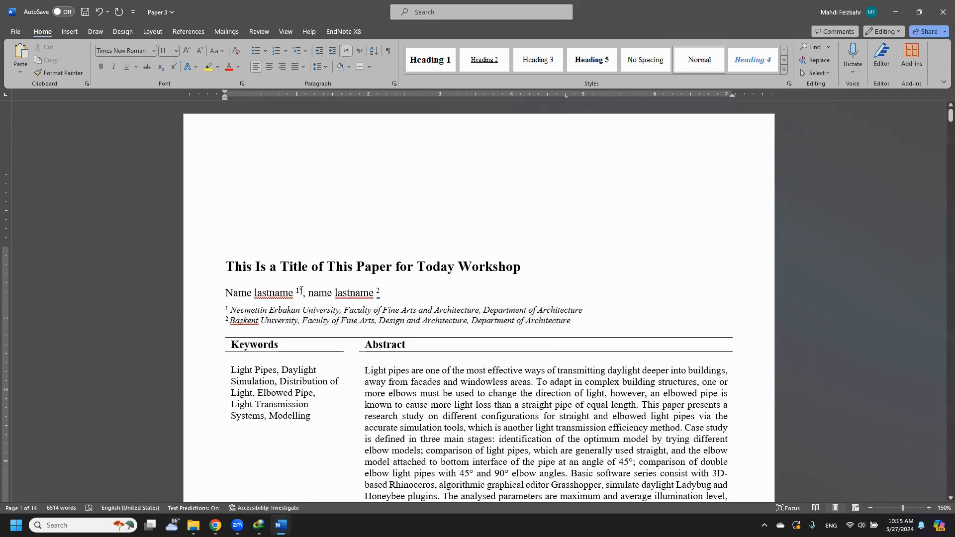
click(212, 297)
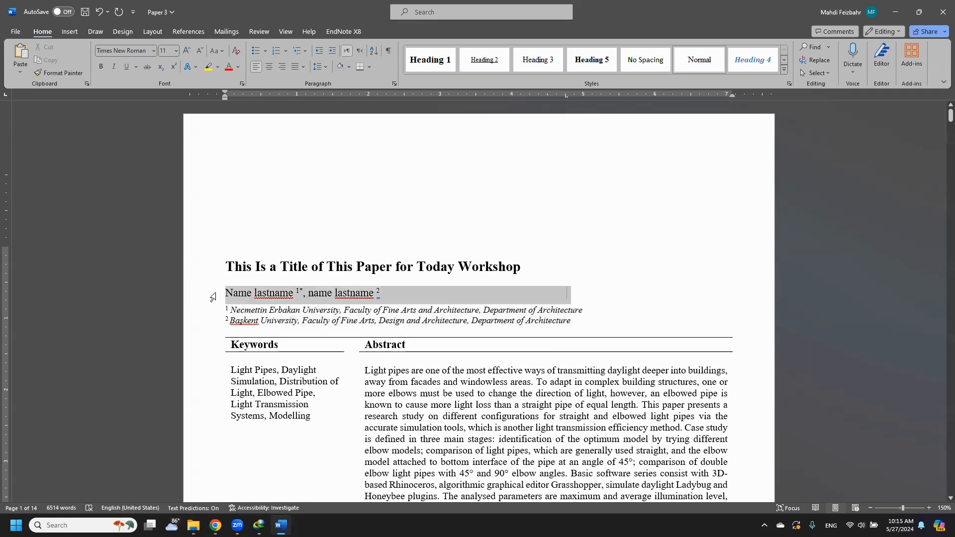
Step: Add the author's e-mail address in parentheses at the end of the first affiliation line
click(684, 313)
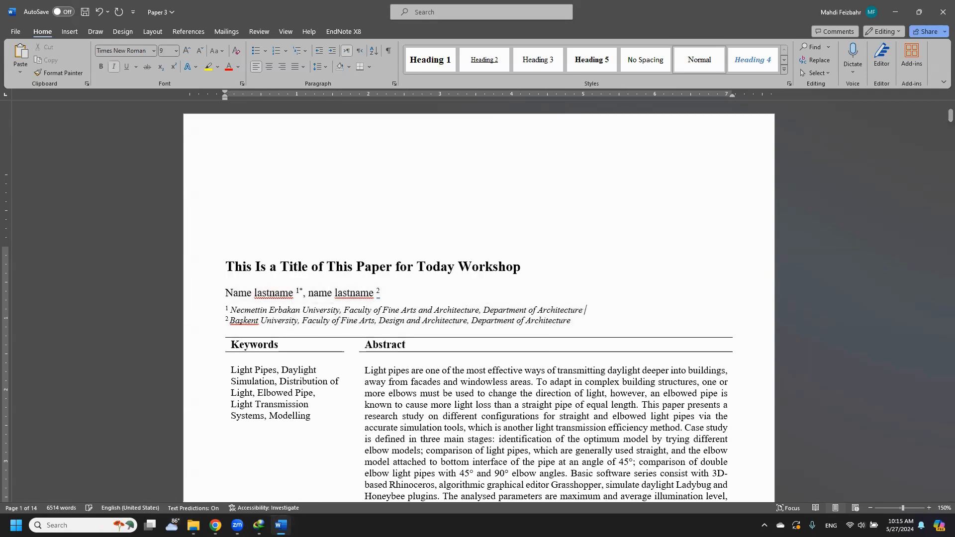
text(())
key(Left)
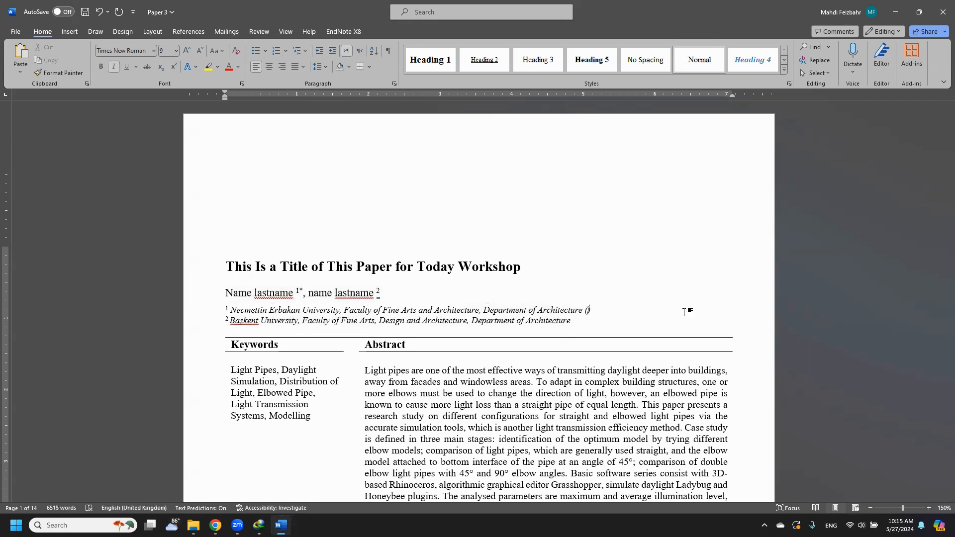
text(aaaaa@gmail.com)
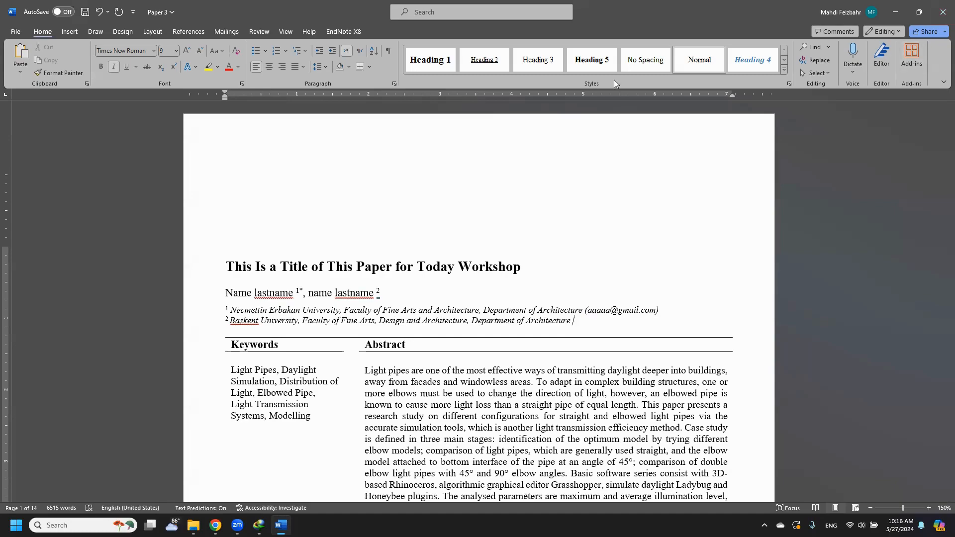
scroll(633, 222, down, 10)
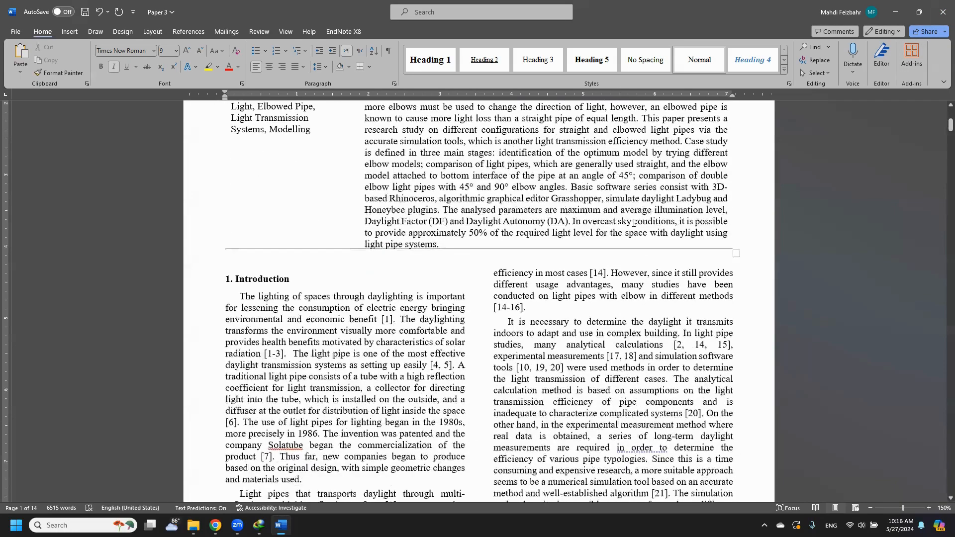
scroll(633, 222, up, 5)
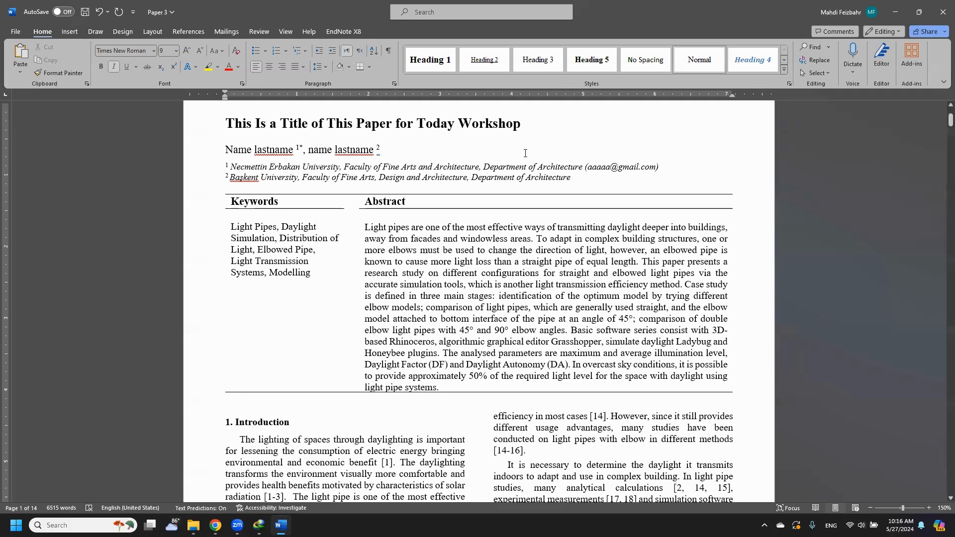
scroll(536, 154, up, 3)
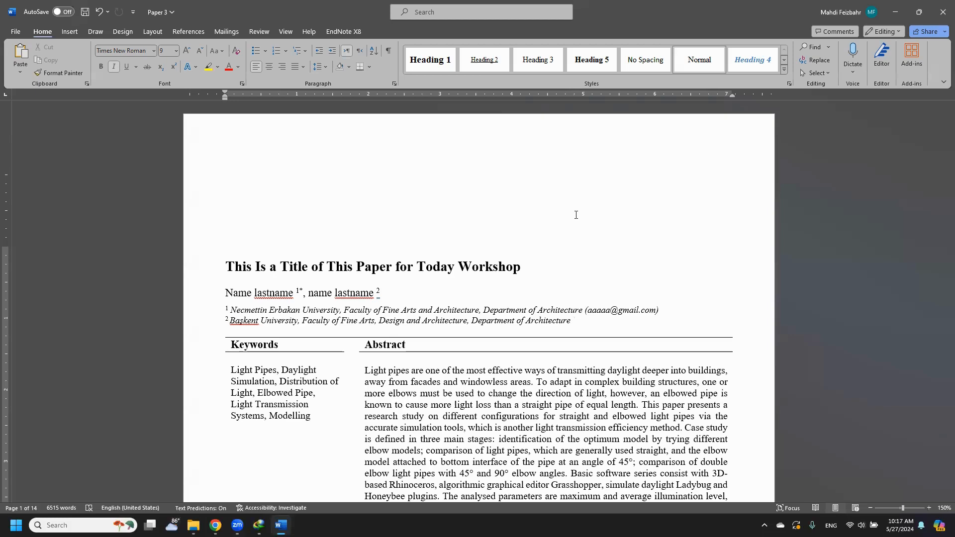
scroll(571, 223, down, 3)
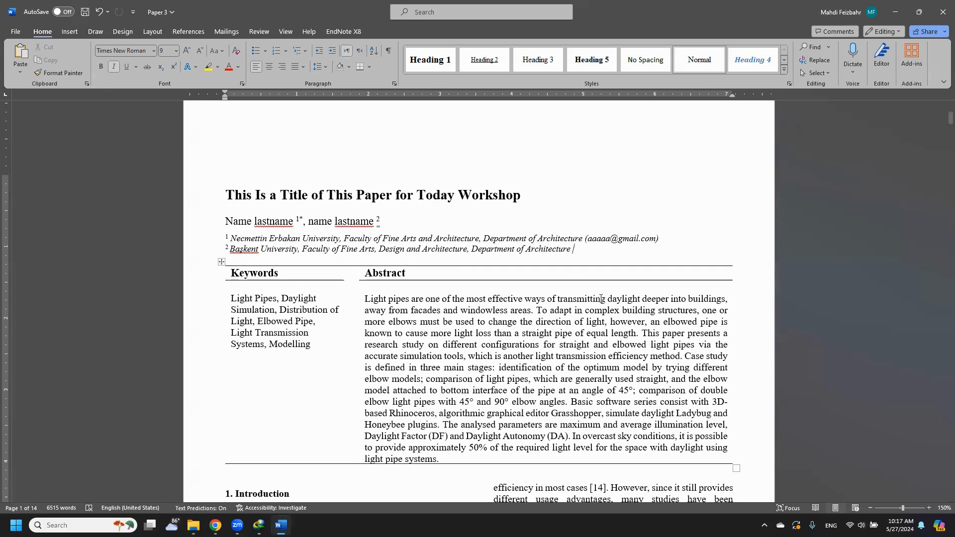
scroll(601, 299, down, 3)
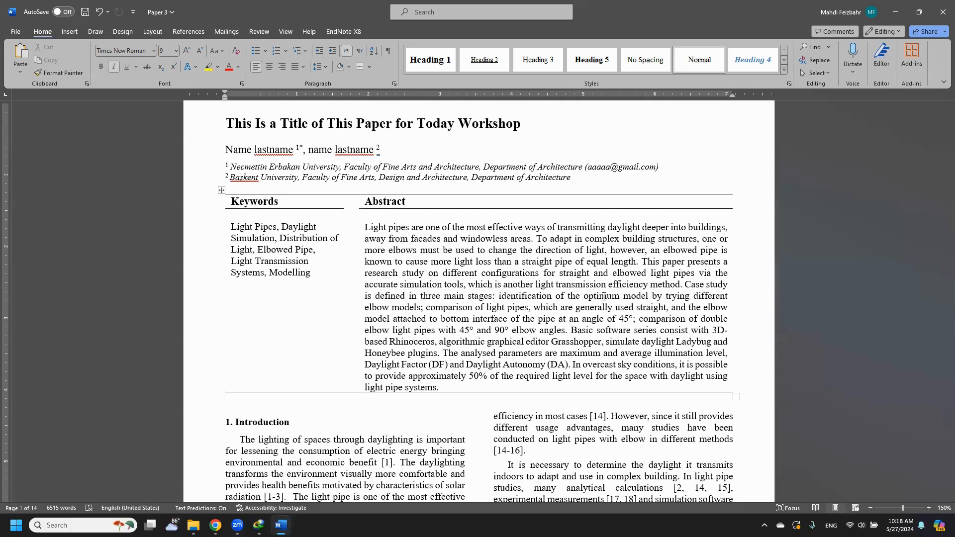
Step: Add a new line below the second affiliation and copy the "Abstract" heading from the table onto it
key(Return)
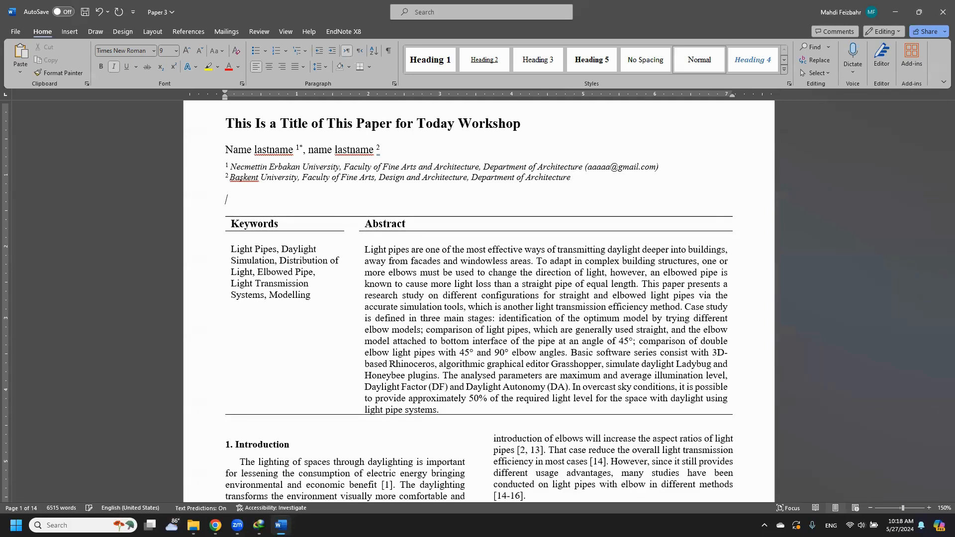
text(I)
key(BackSpace)
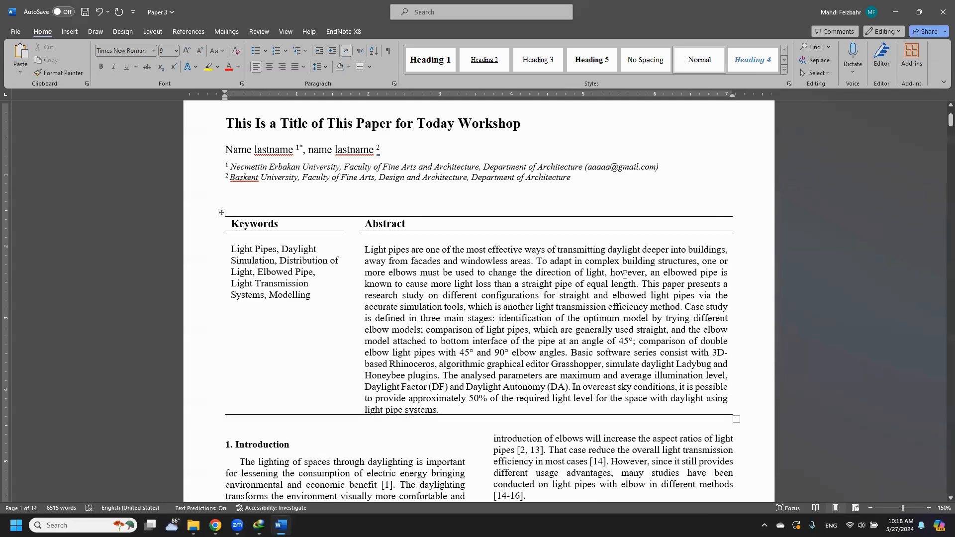
double_click(384, 223)
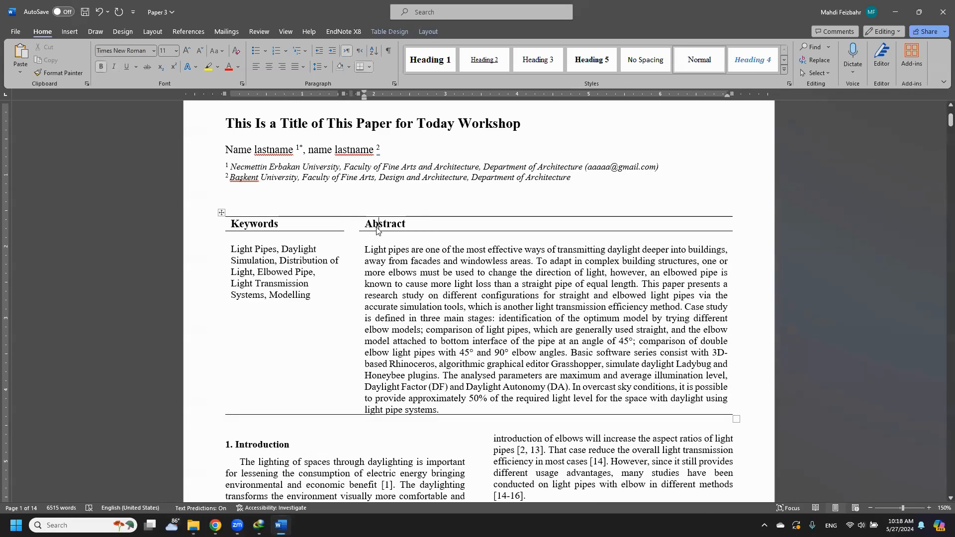
key(ctrl+c)
click(272, 200)
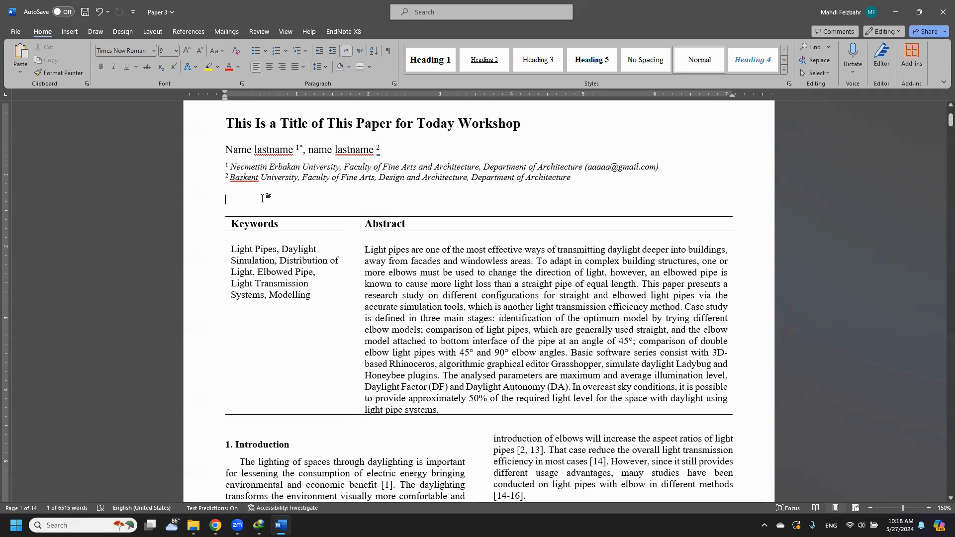
key(ctrl+v)
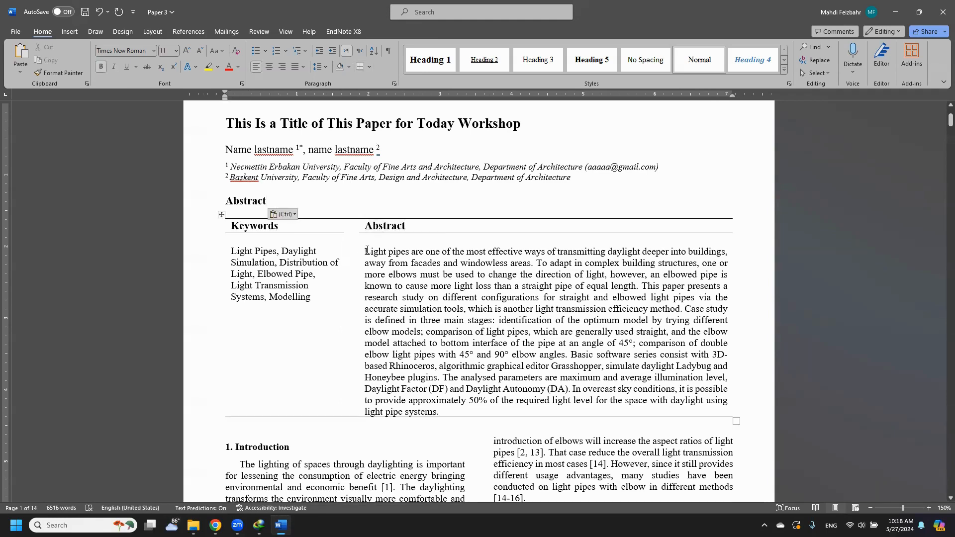
Step: Copy the abstract text from the table and paste it on a new line under the new "Abstract" heading
drag(363, 251, 450, 412)
key(ctrl+c)
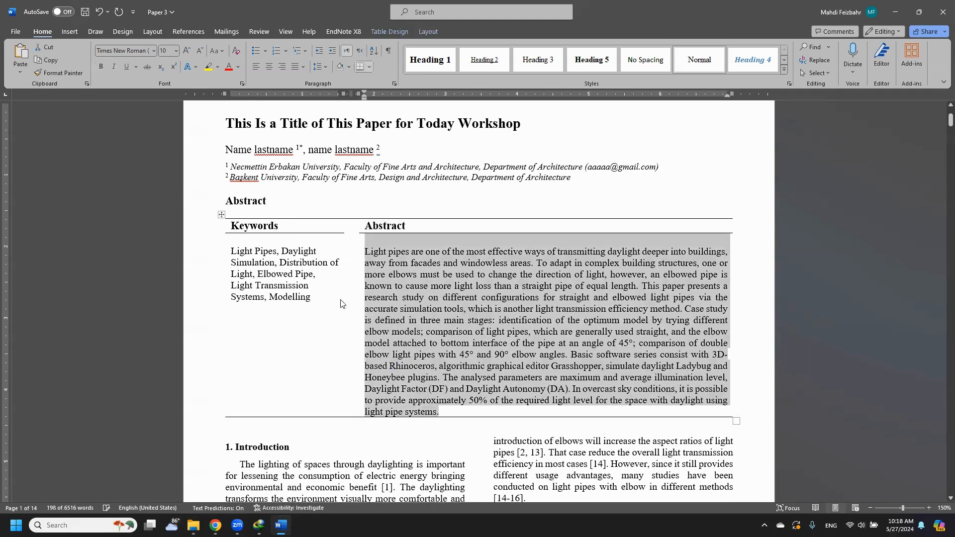
click(288, 199)
key(Return)
key(ctrl+v)
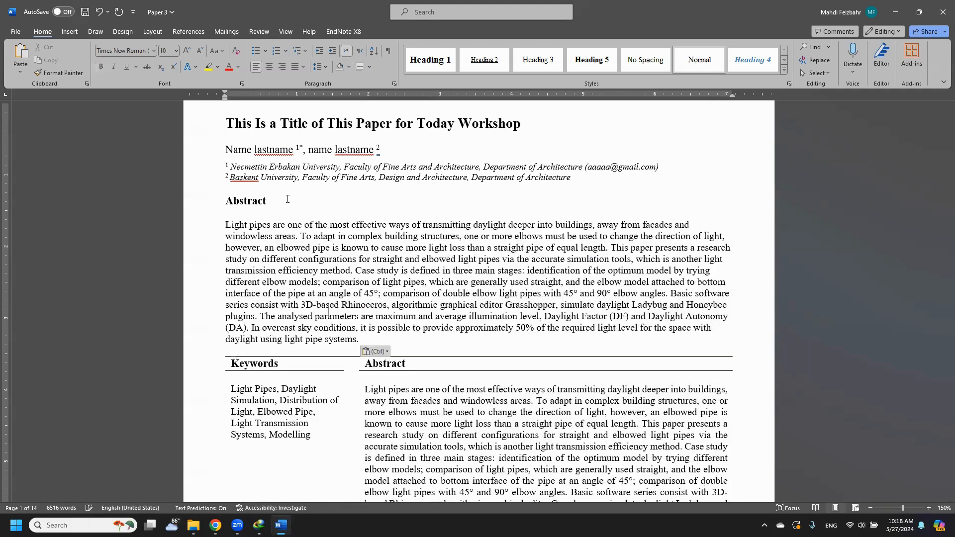
Step: Add blank lines below the pasted abstract and copy the "Keywords" heading from the table there
key(Return)
key(Return)
key(Return)
key(Return)
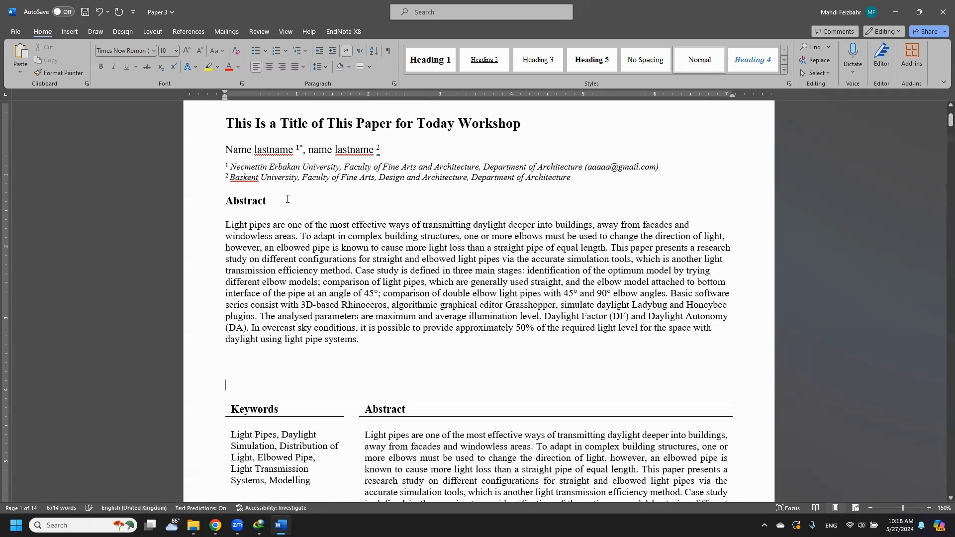
double_click(253, 410)
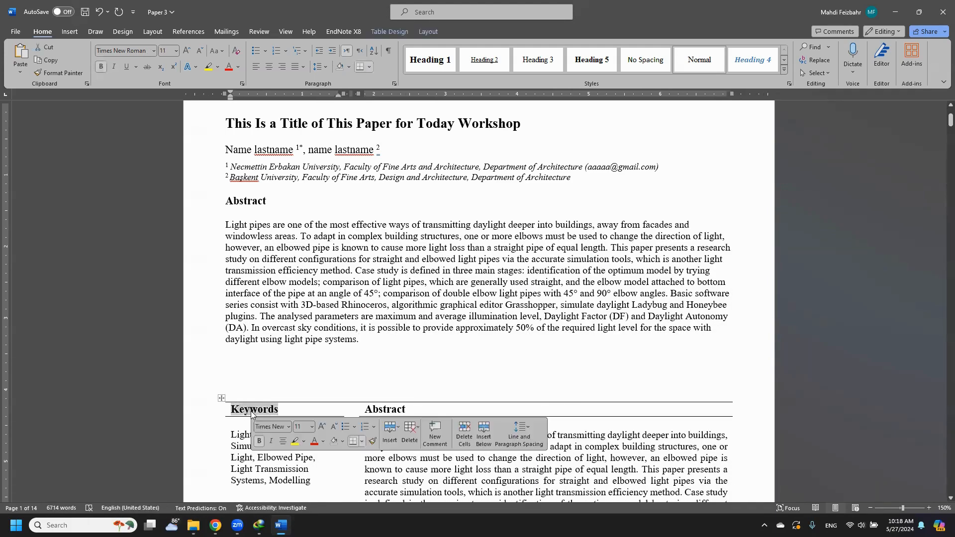
key(ctrl+c)
click(243, 357)
key(ctrl+v)
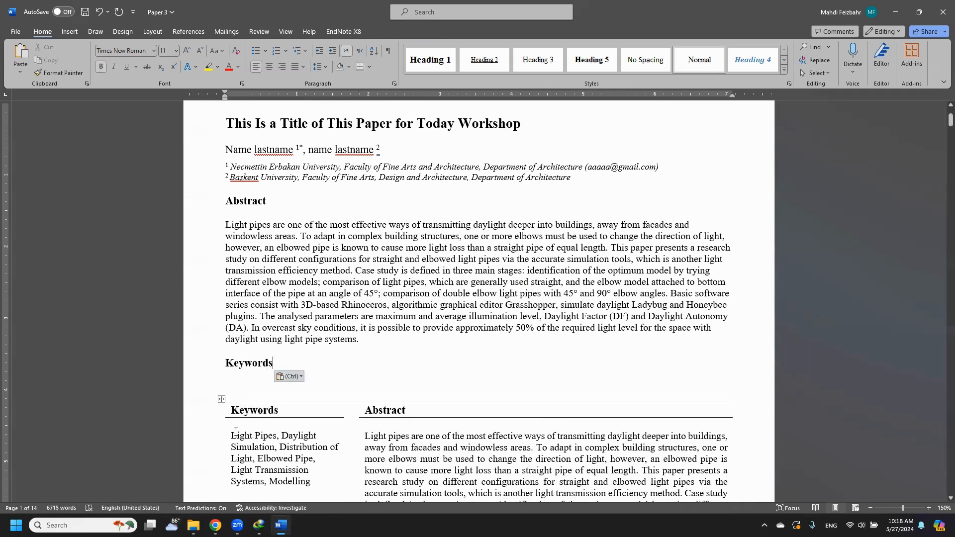
Step: Add a colon after the new "Keywords" heading and copy the keyword list from the table onto the same line
triple_click(240, 441)
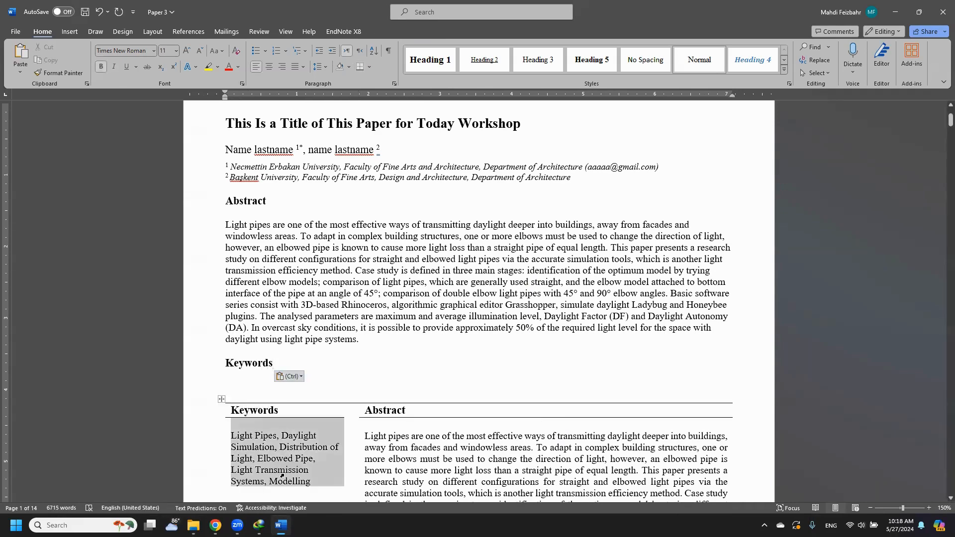
click(229, 435)
drag(229, 436, 304, 486)
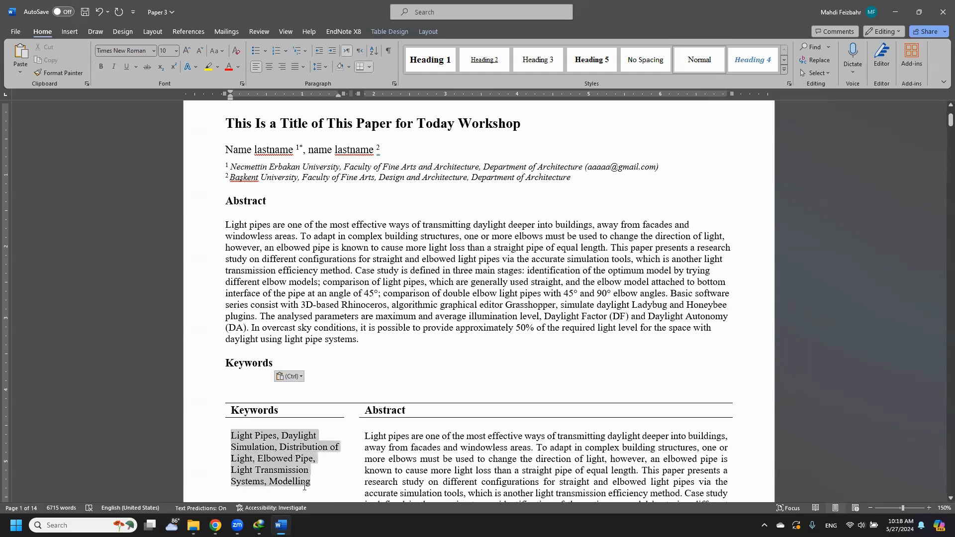
click(294, 361)
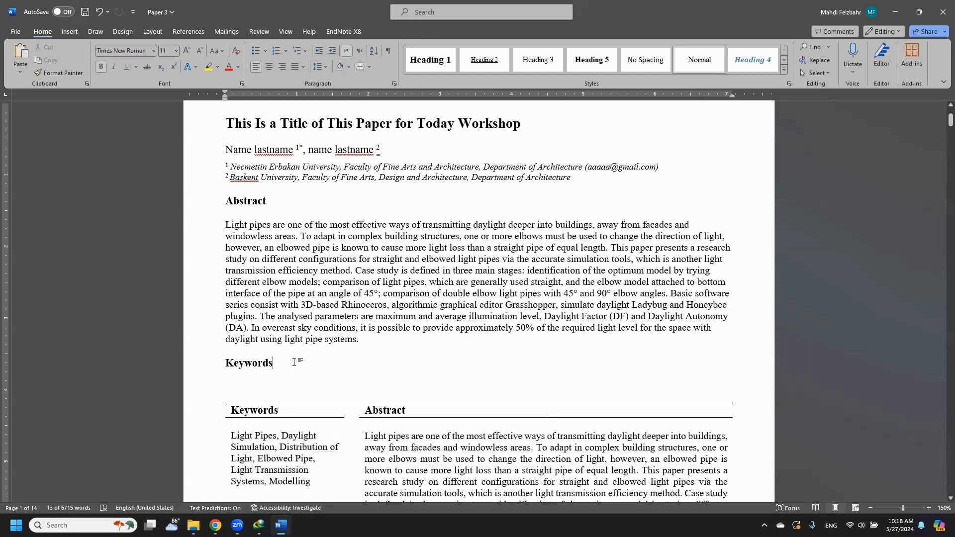
text(:)
key(ctrl+v)
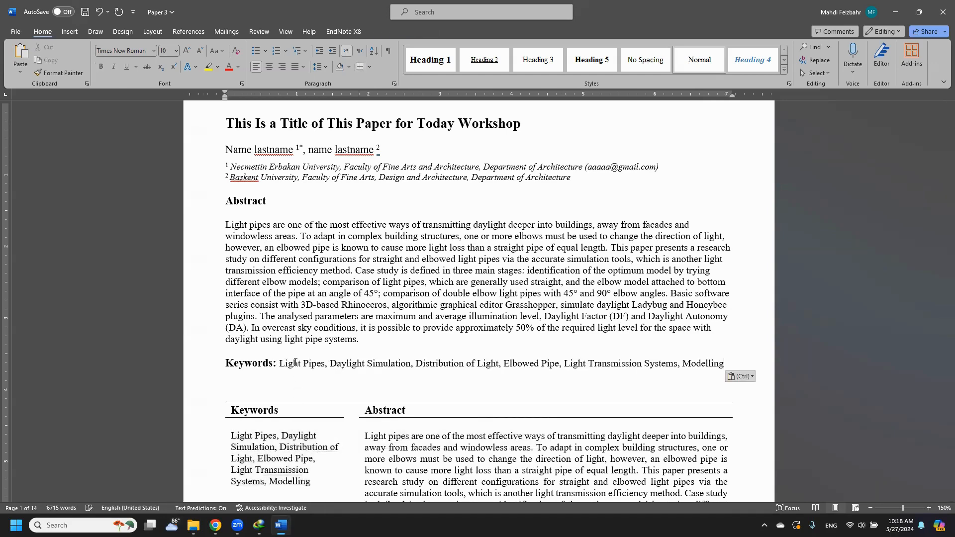
Step: Delete the original Keywords and Abstract table above the Introduction and place the cursor below the new keywords line
scroll(298, 323, down, 5)
click(297, 302)
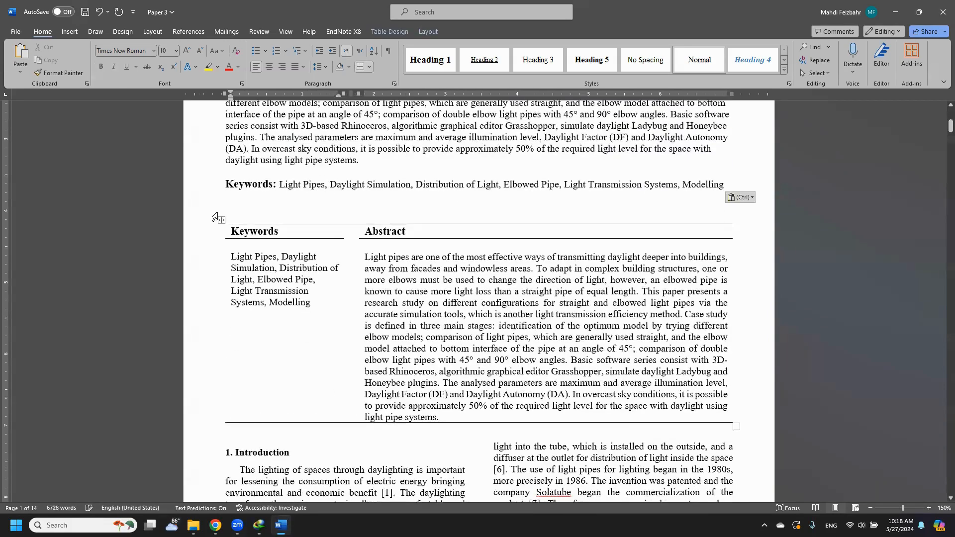
click(221, 221)
right_click(221, 221)
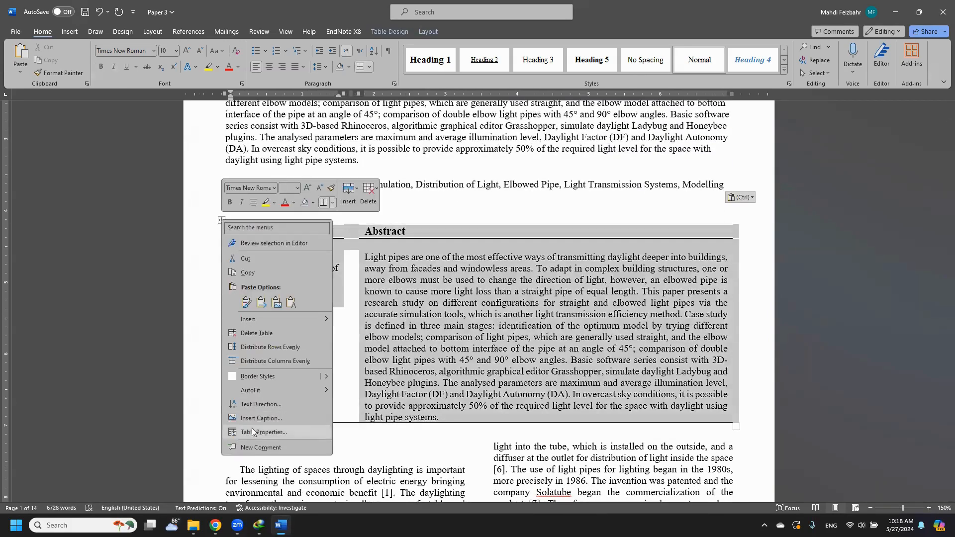
click(273, 333)
click(237, 209)
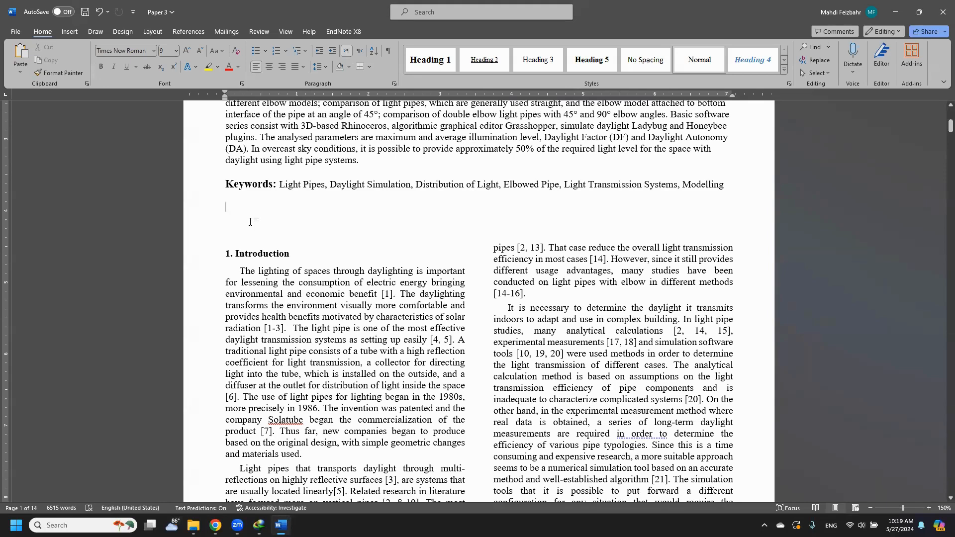
Step: Add a period after "Modelling" at the end of the keywords line
scroll(250, 222, up, 5)
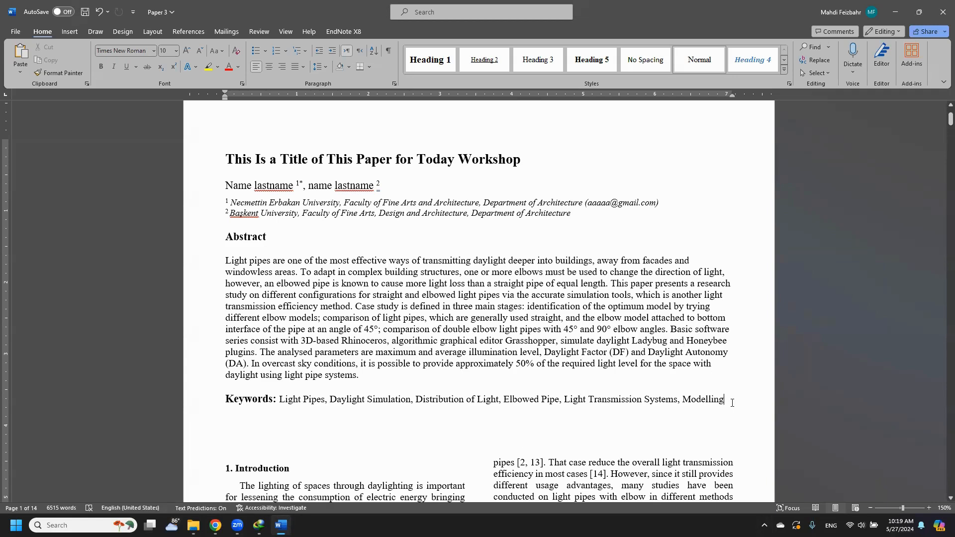
text(.)
scroll(266, 440, down, 5)
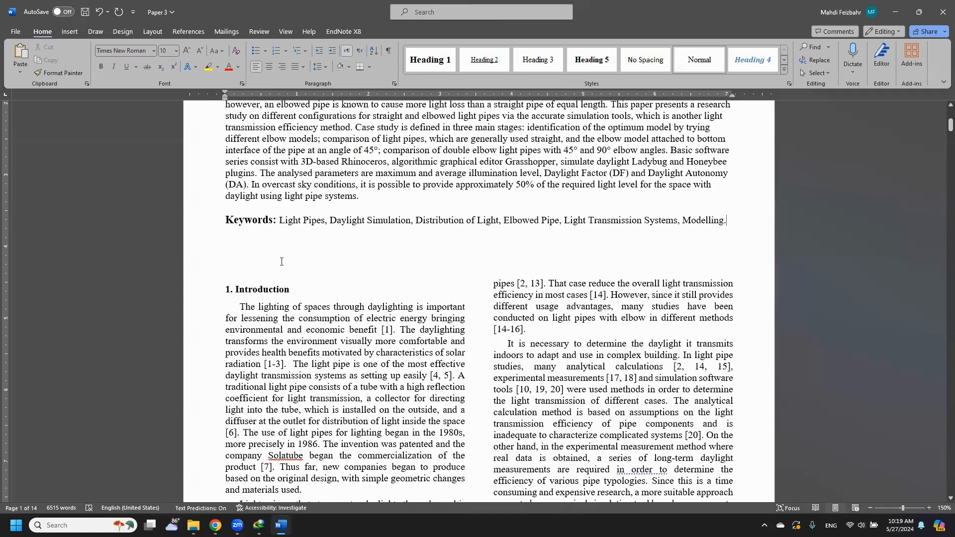
Step: Look through the two-column body text from the Introduction to the Figure 1 flowchart and section 2.1
scroll(281, 261, down, 4)
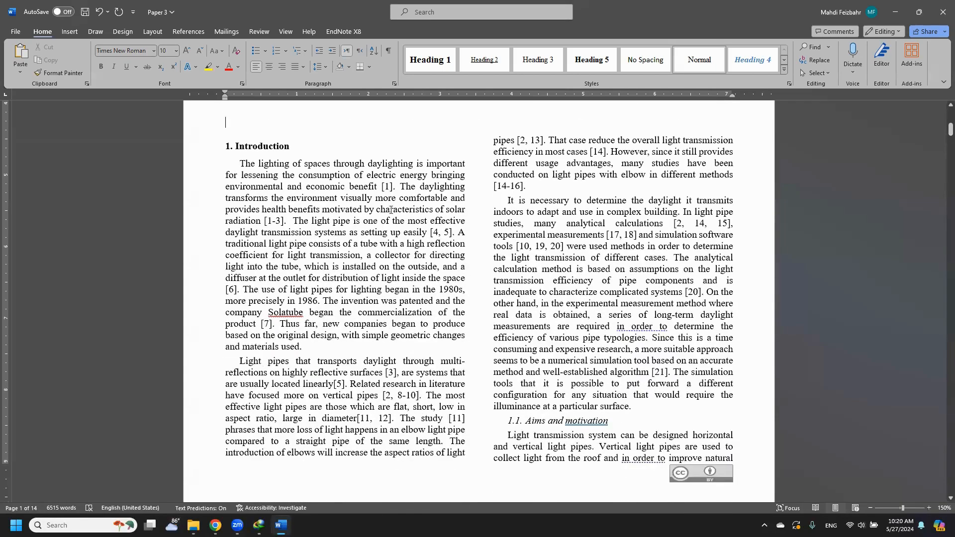
key(ctrl+a)
scroll(481, 286, down, 12)
scroll(480, 286, down, 10)
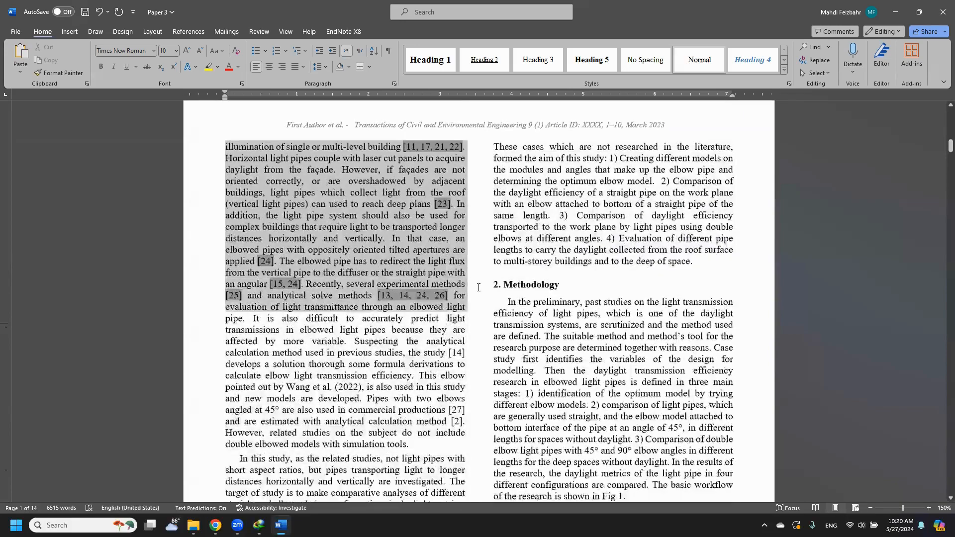
scroll(469, 265, up, 2)
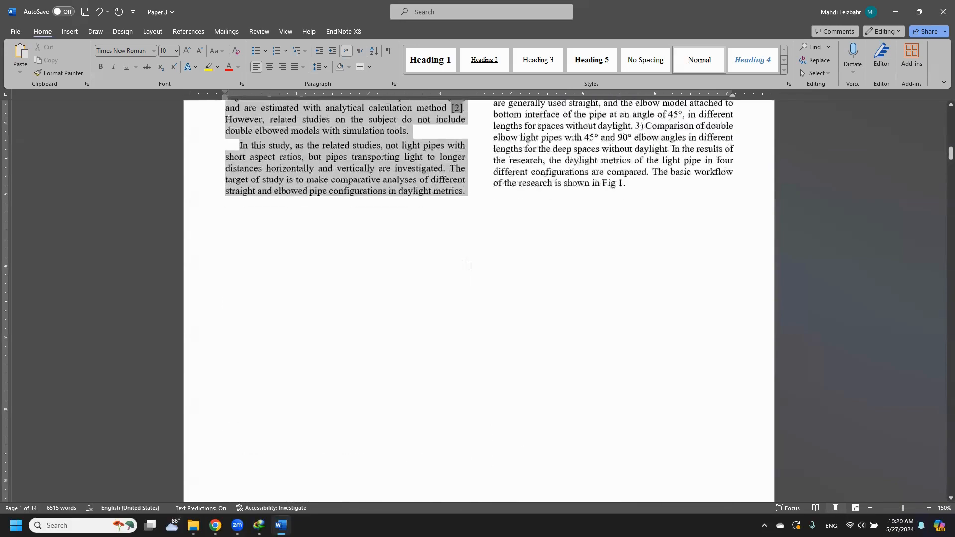
scroll(471, 271, down, 10)
scroll(471, 271, down, 7)
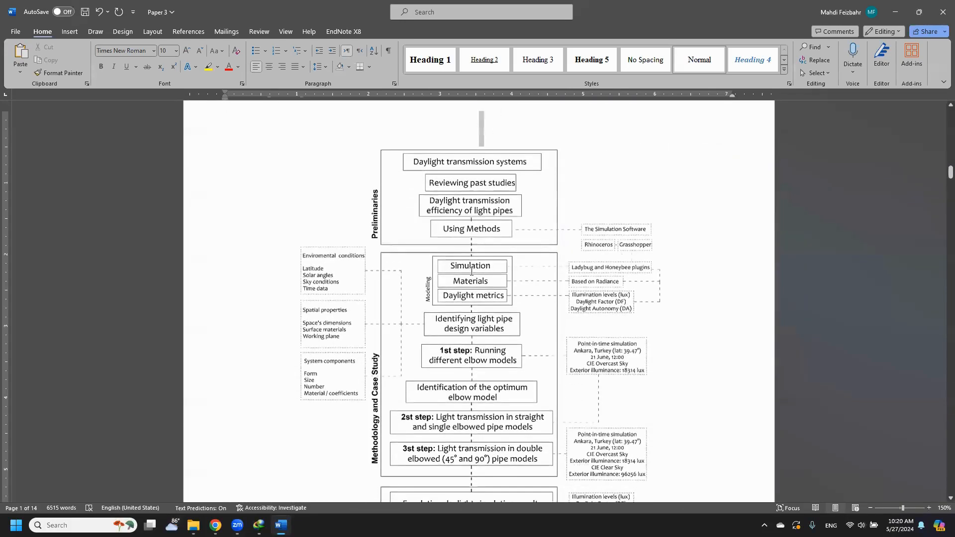
scroll(433, 273, up, 4)
scroll(432, 273, down, 10)
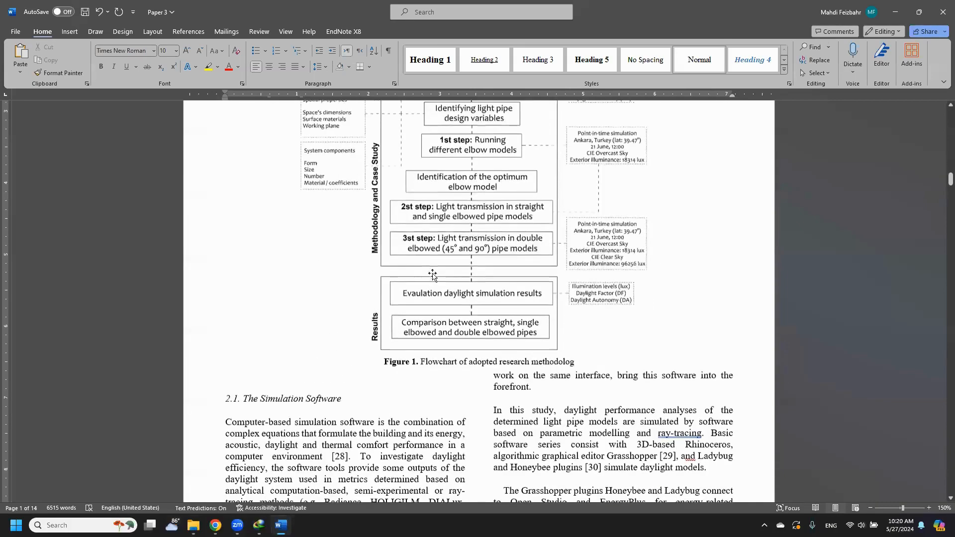
Step: Select the whole document, set its layout to one column, and check the reflowed body text
key(ctrl+a)
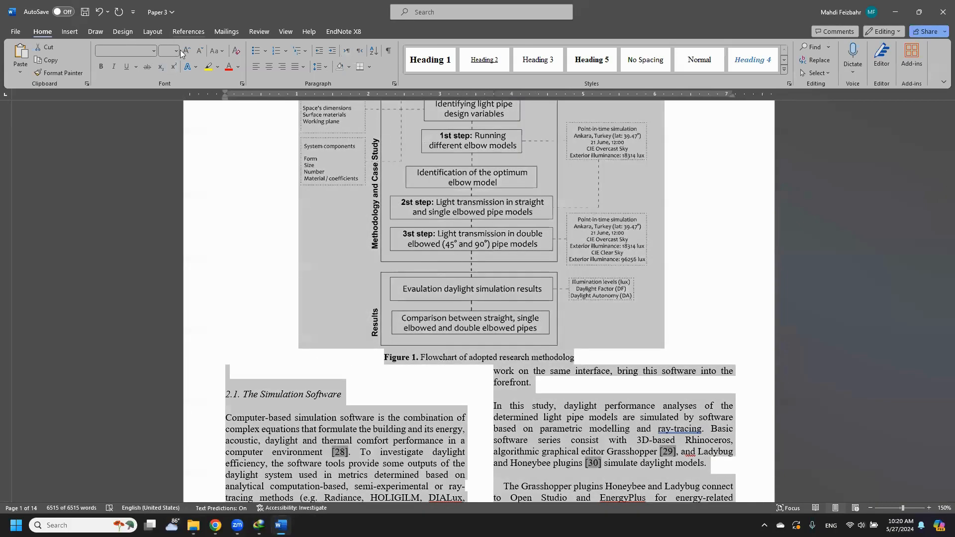
drag(950, 182, 942, 107)
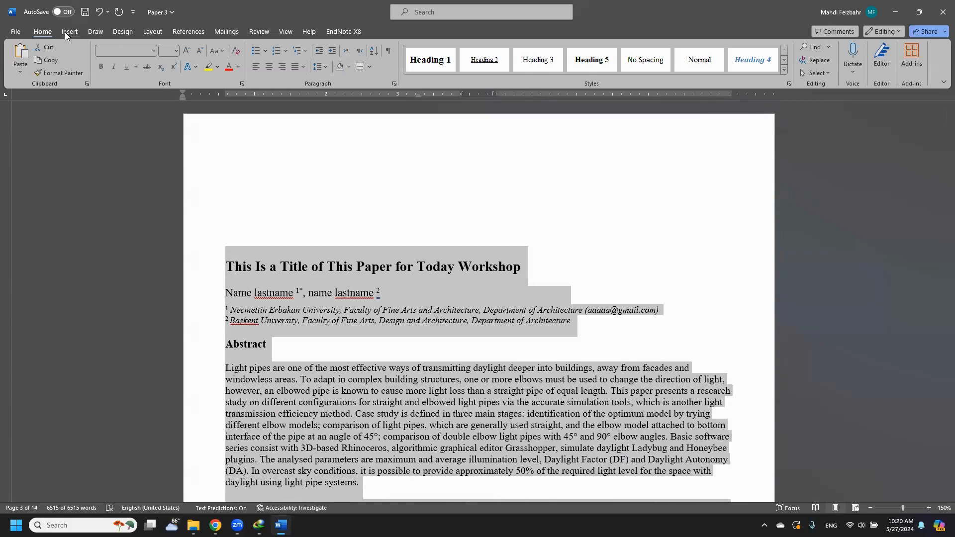
click(128, 32)
click(152, 33)
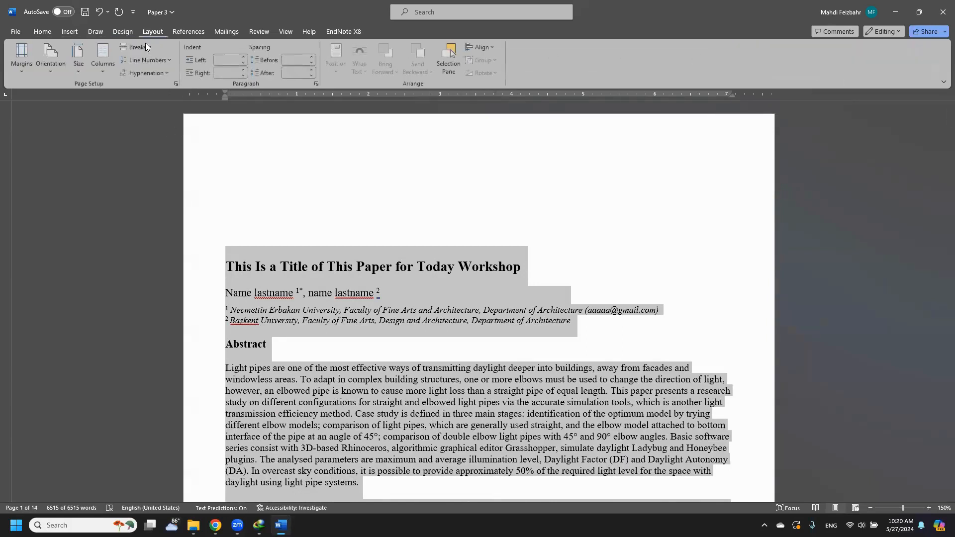
click(97, 71)
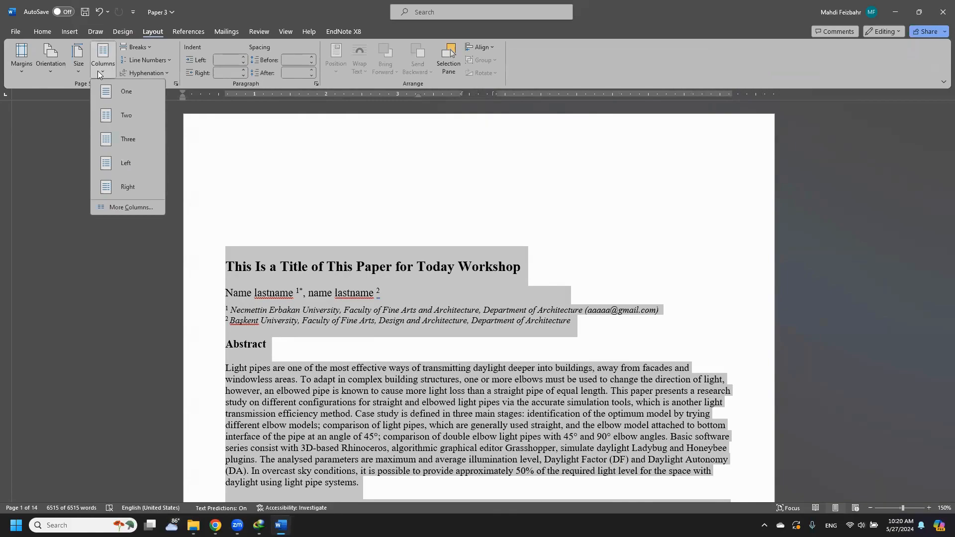
click(121, 94)
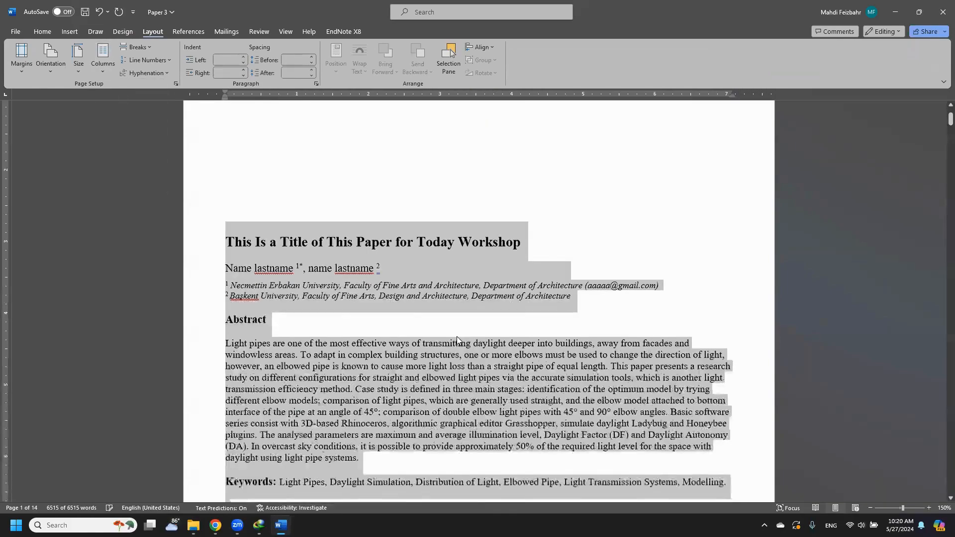
scroll(457, 333, down, 6)
scroll(456, 333, down, 8)
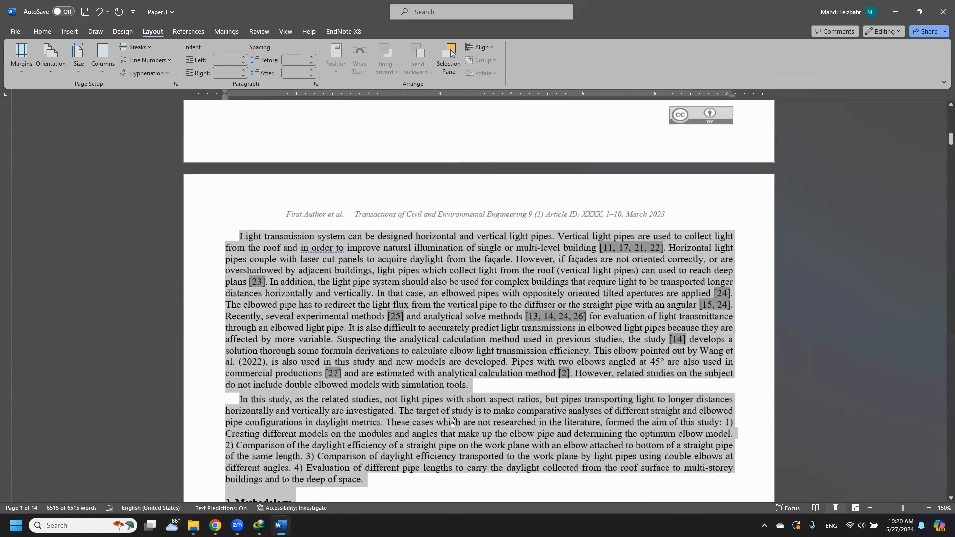
click(454, 421)
scroll(450, 408, down, 7)
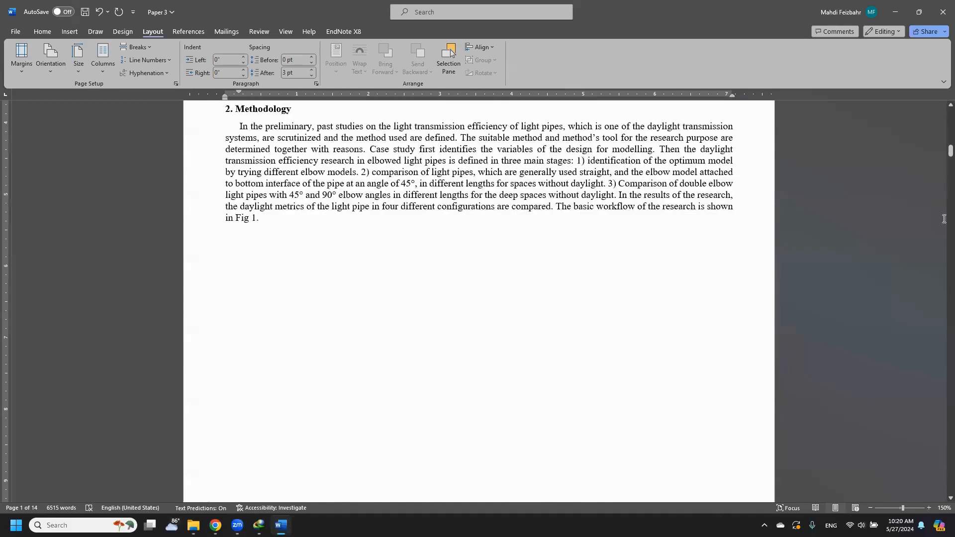
Step: Delete the blank lines between the keywords line and the "1. Introduction" heading
drag(950, 151, 949, 111)
scroll(505, 316, down, 8)
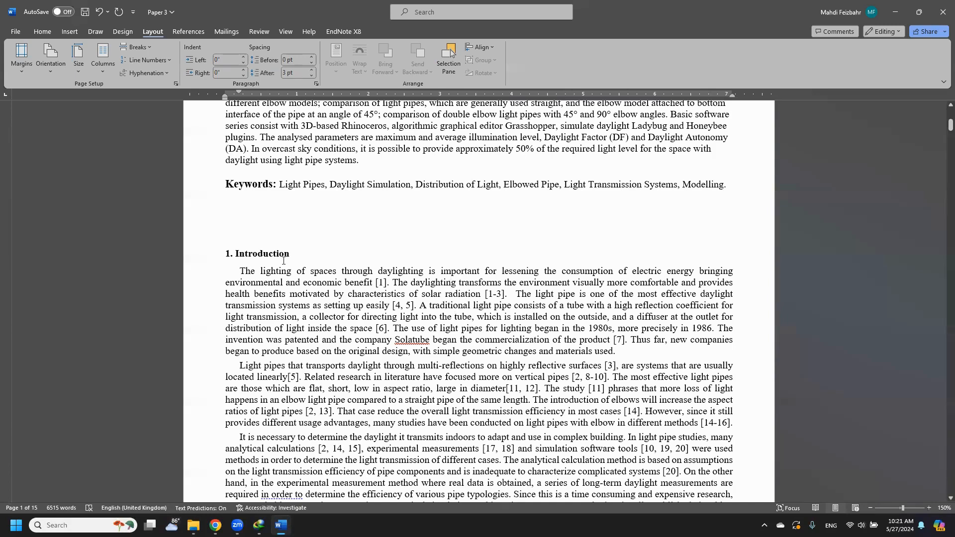
click(278, 216)
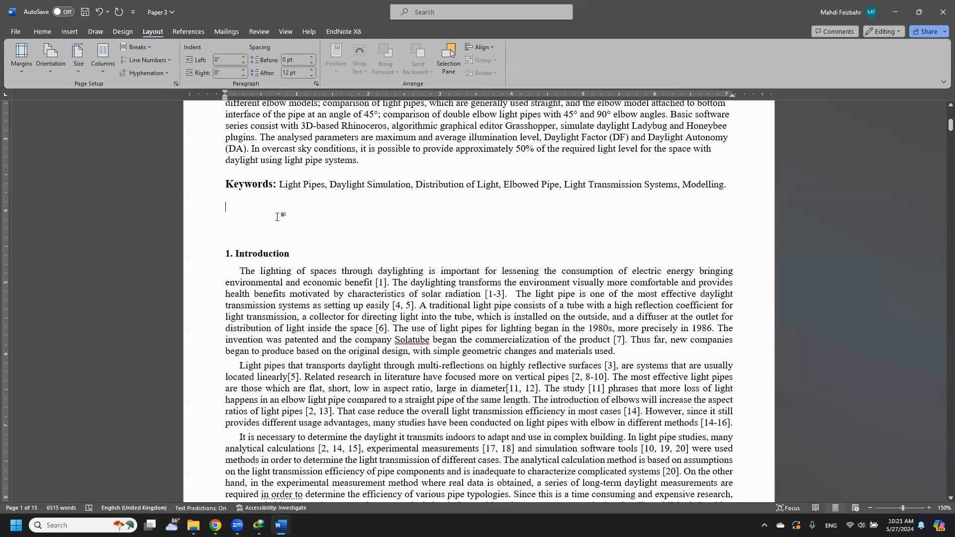
key(BackSpace)
key(BackSpace)
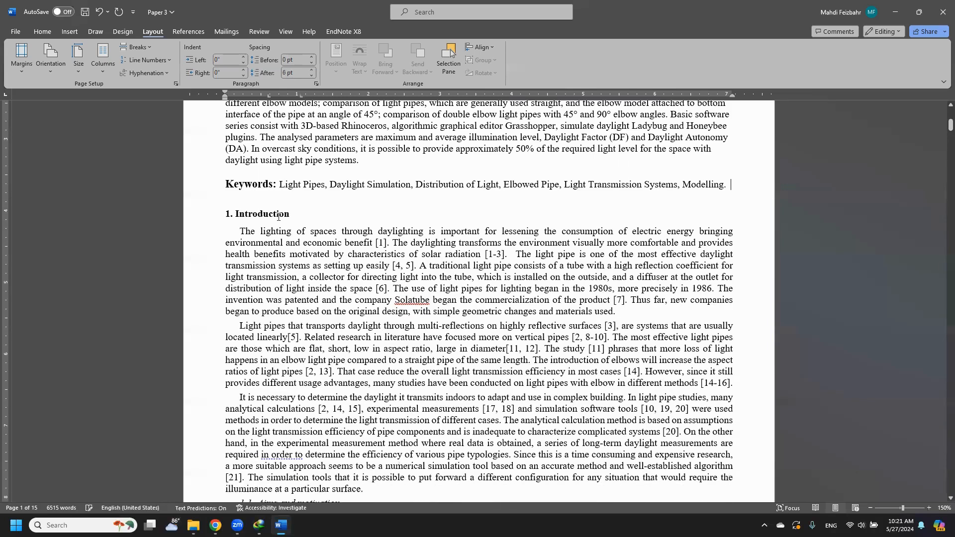
Step: Remove the CC BY badge from the first-page footer and the running journal text from the second-page header, checking the following pages
scroll(278, 216, down, 5)
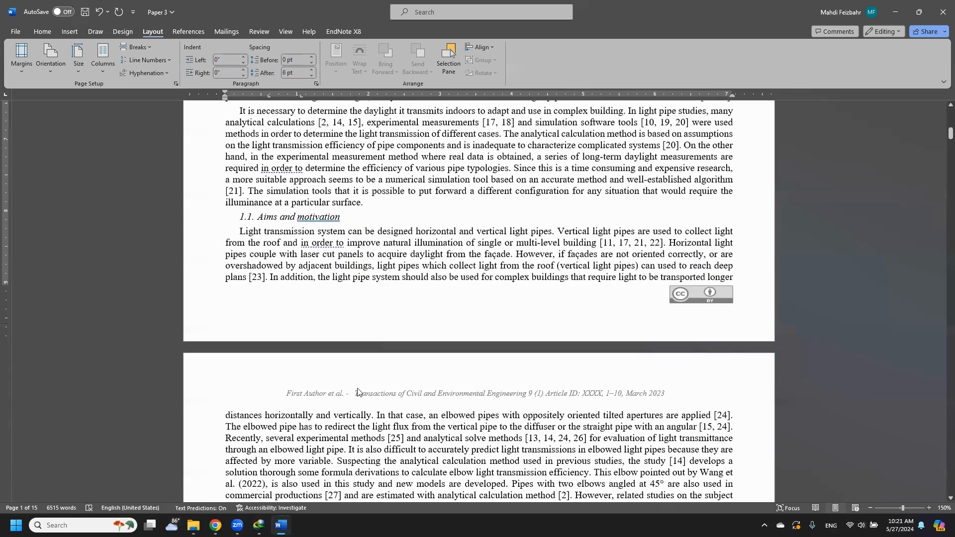
double_click(647, 313)
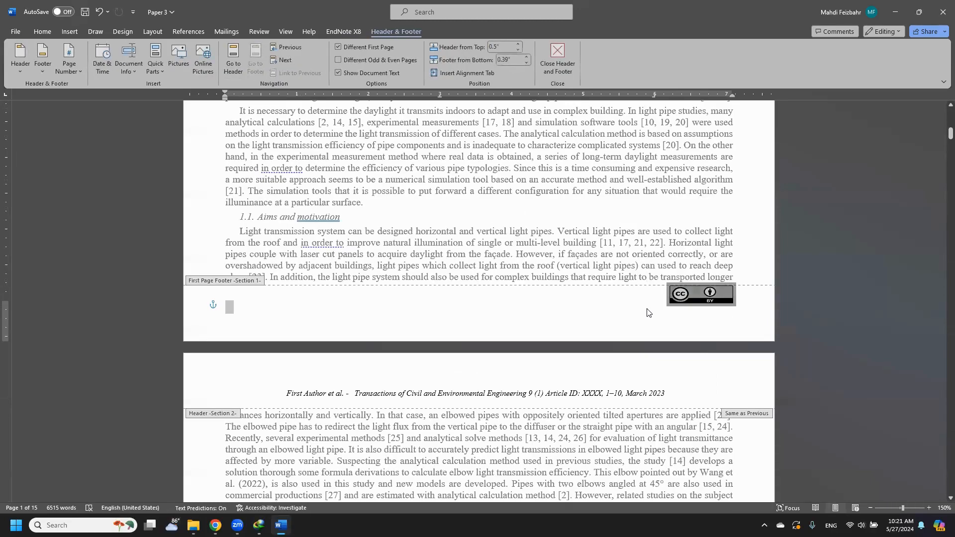
key(ctrl+z)
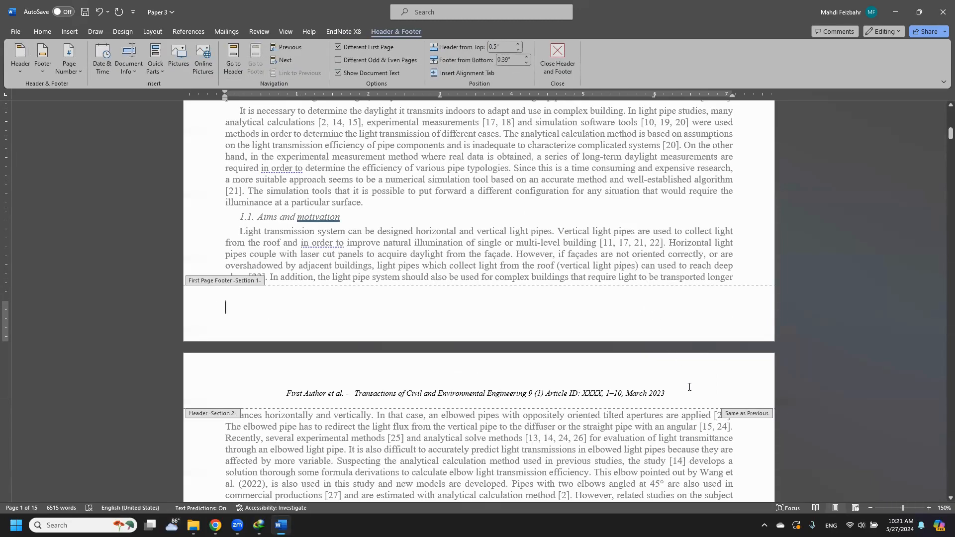
click(691, 392)
key(Escape)
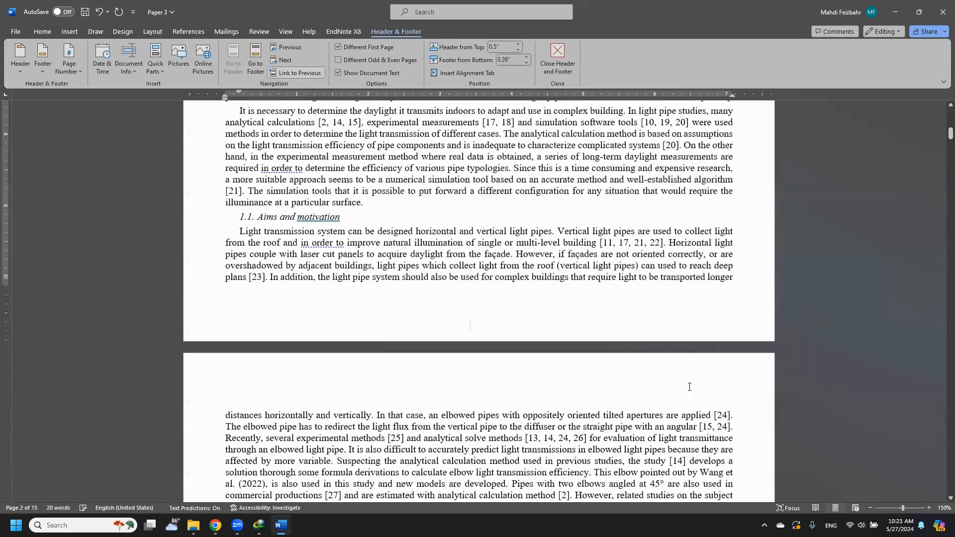
scroll(641, 328, down, 8)
scroll(641, 328, down, 8)
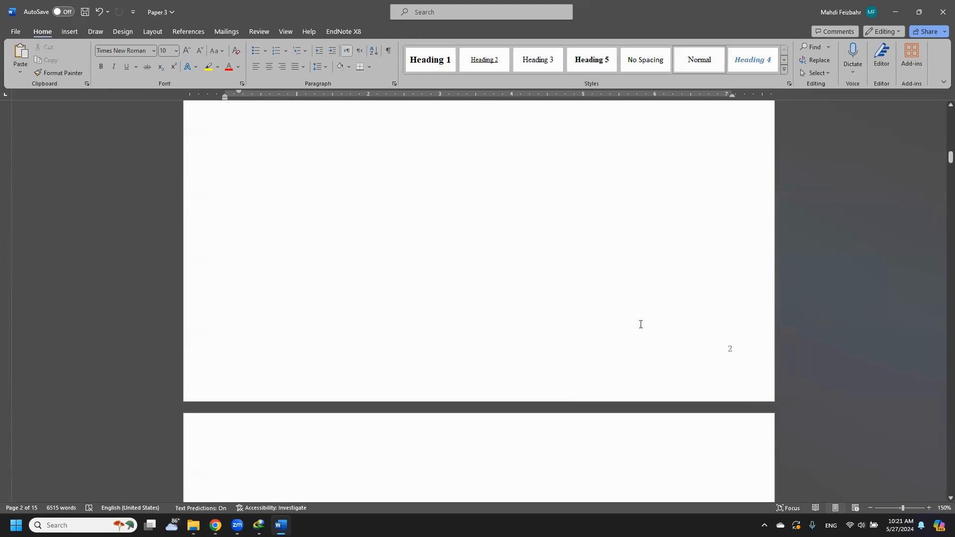
scroll(640, 324, down, 15)
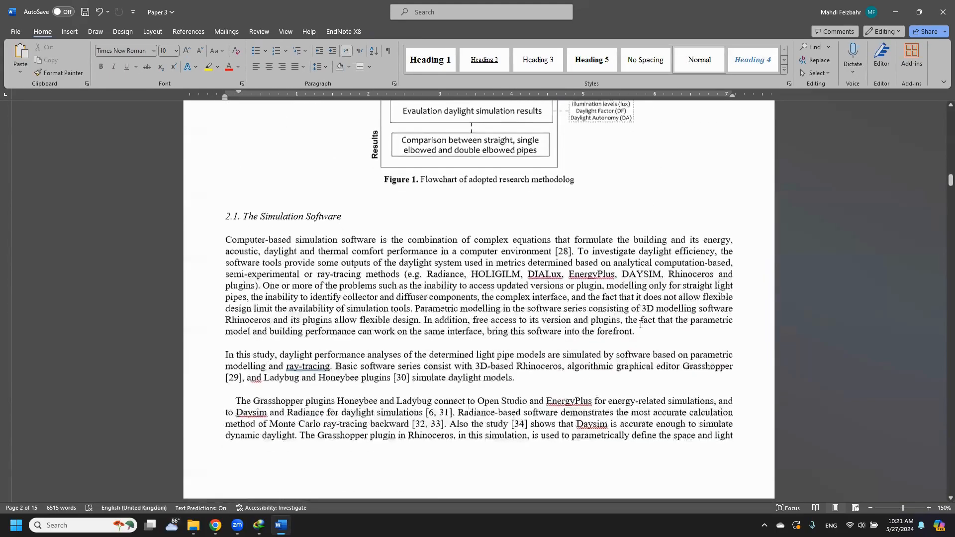
scroll(640, 324, down, 20)
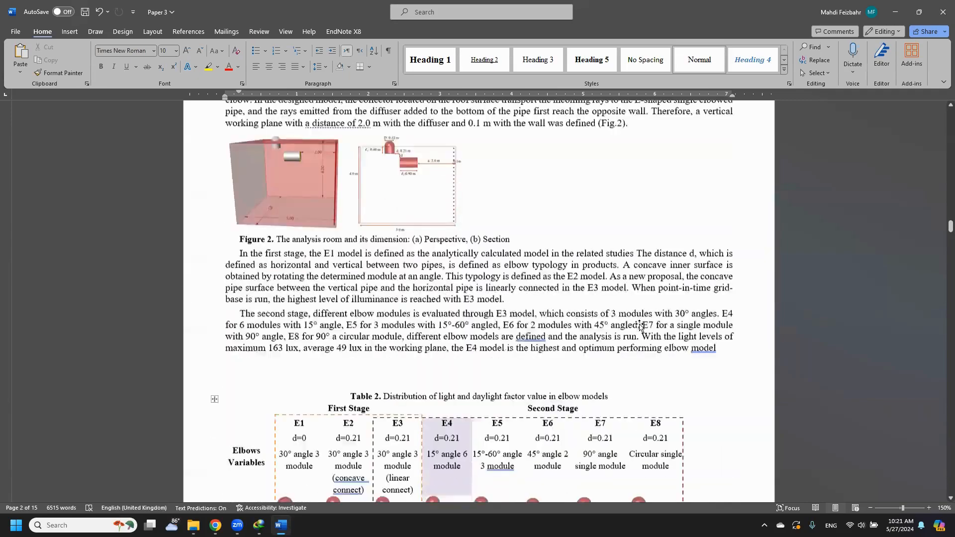
scroll(641, 324, down, 9)
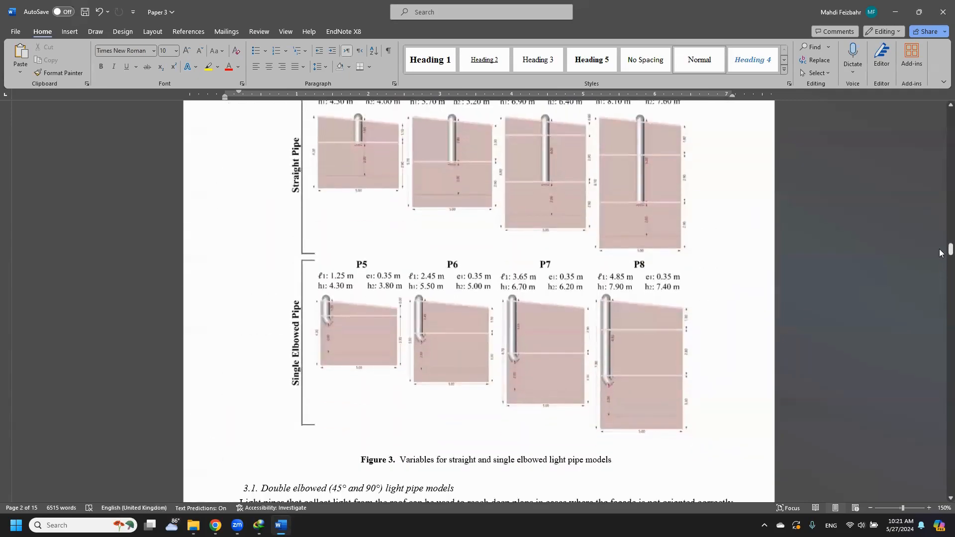
Step: Remove all section breaks from the document by finding "^b" and replacing every match with nothing
drag(941, 252, 940, 113)
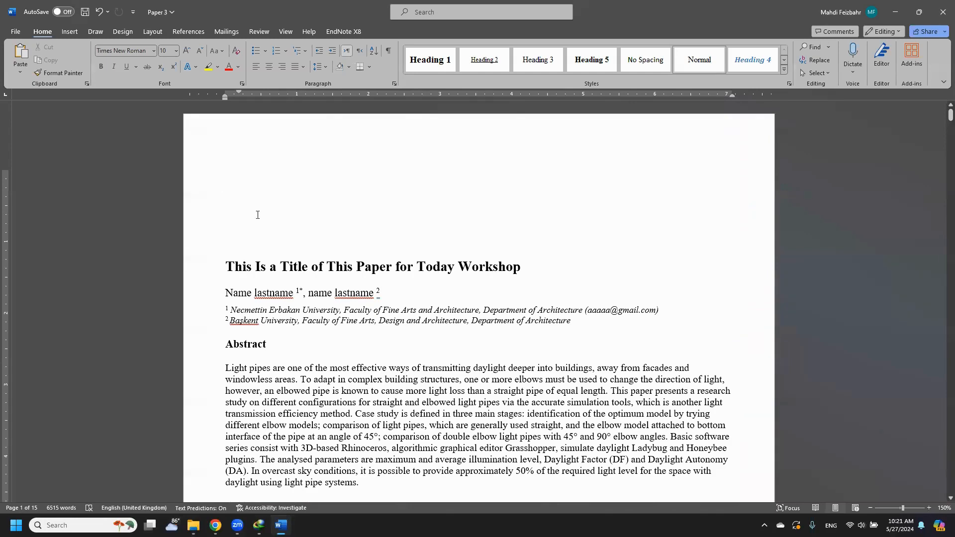
key(ctrl+f)
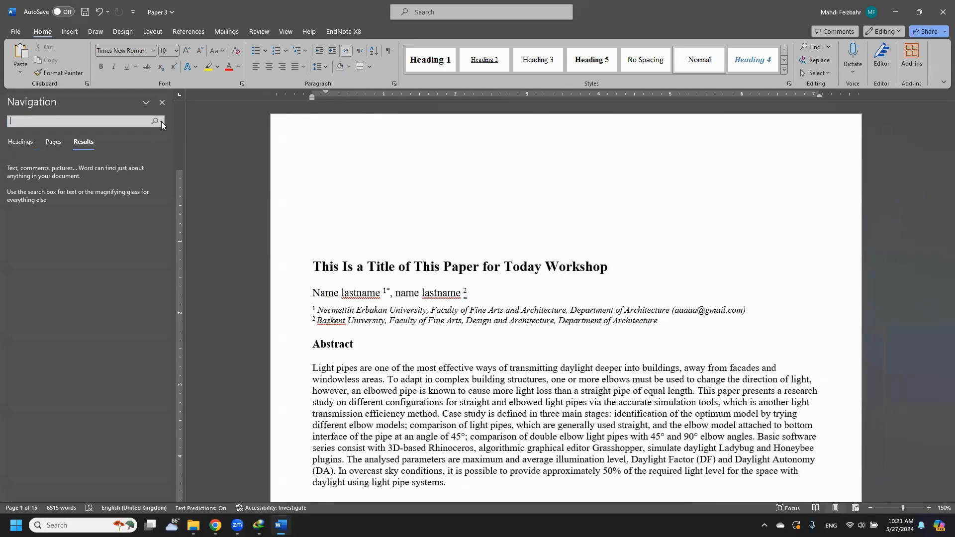
click(161, 122)
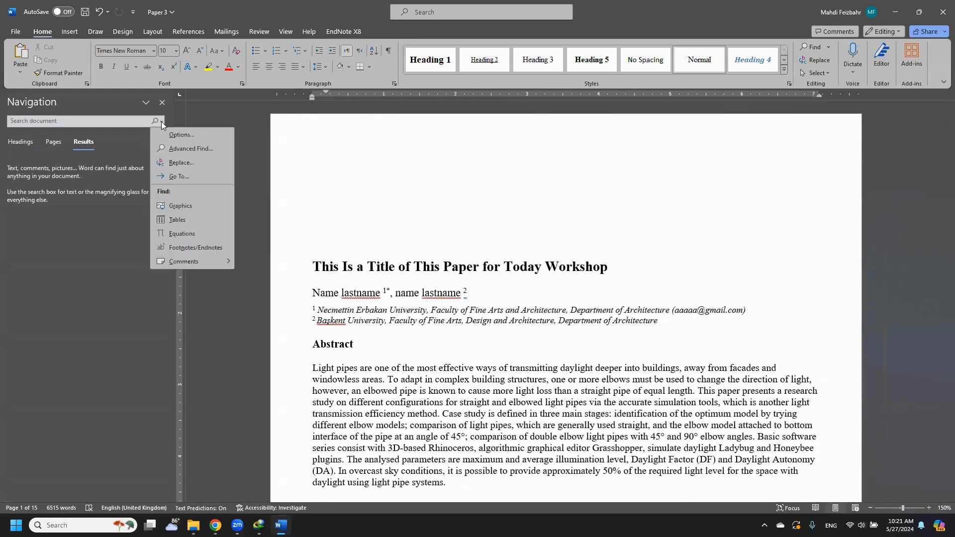
click(185, 148)
click(381, 218)
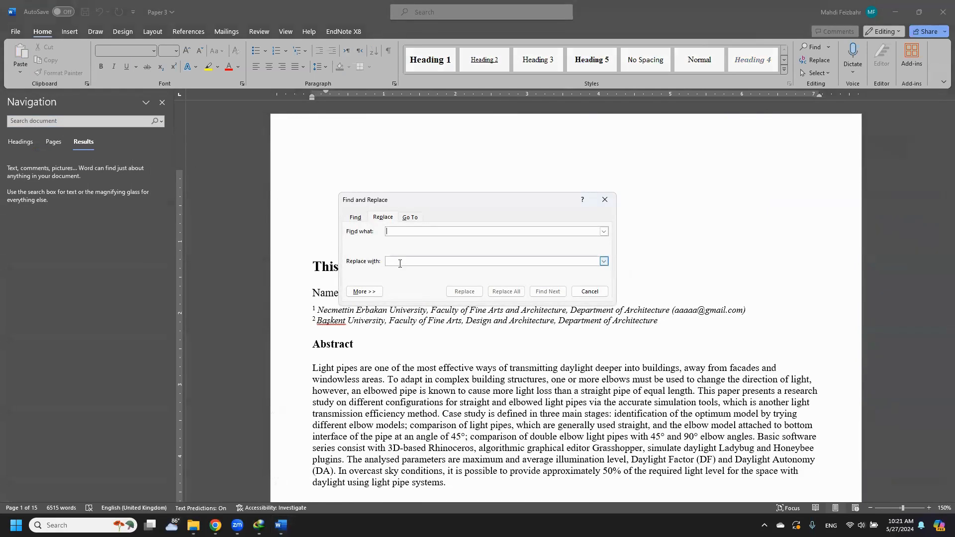
text(^b)
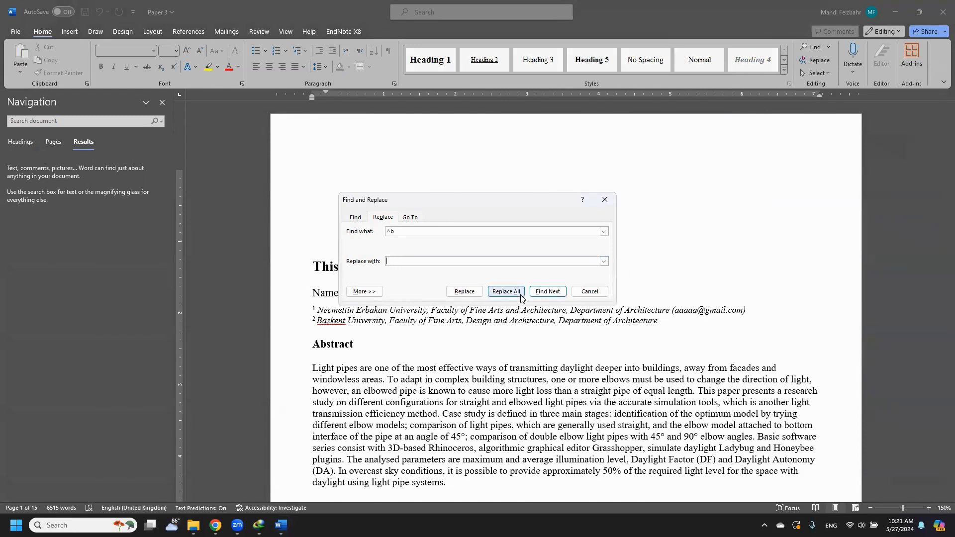
click(505, 292)
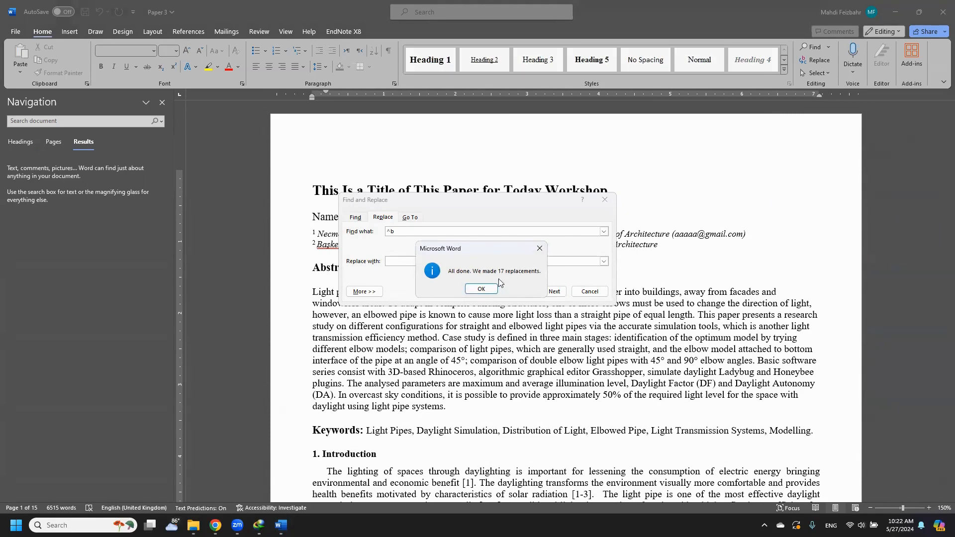
click(485, 291)
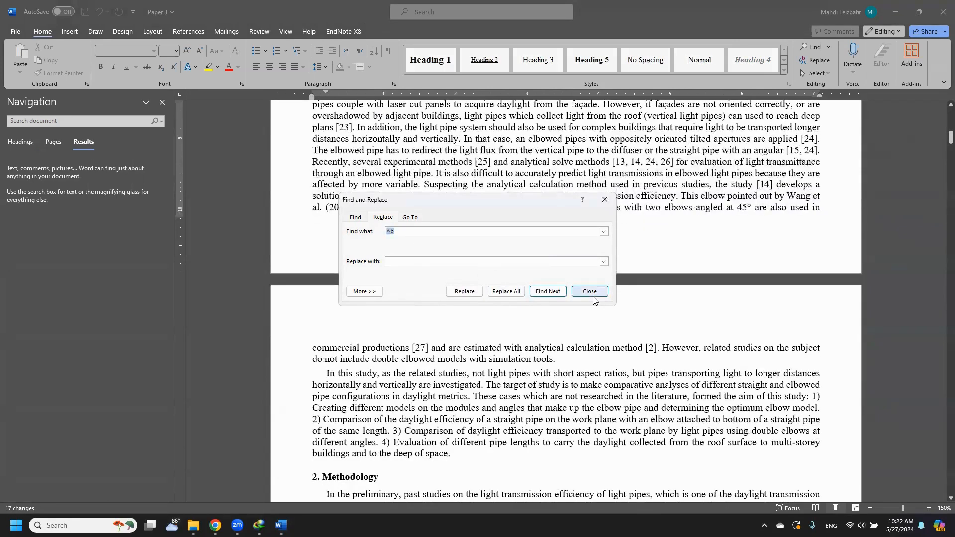
Step: Repeat the "^b" replacement across the document, then close Find and Replace and return to the first page
click(506, 291)
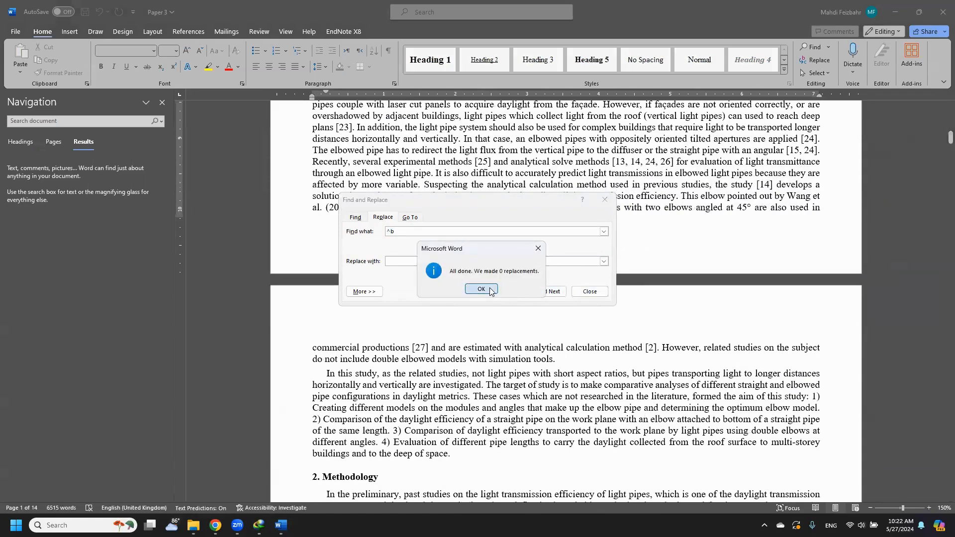
click(483, 291)
click(590, 291)
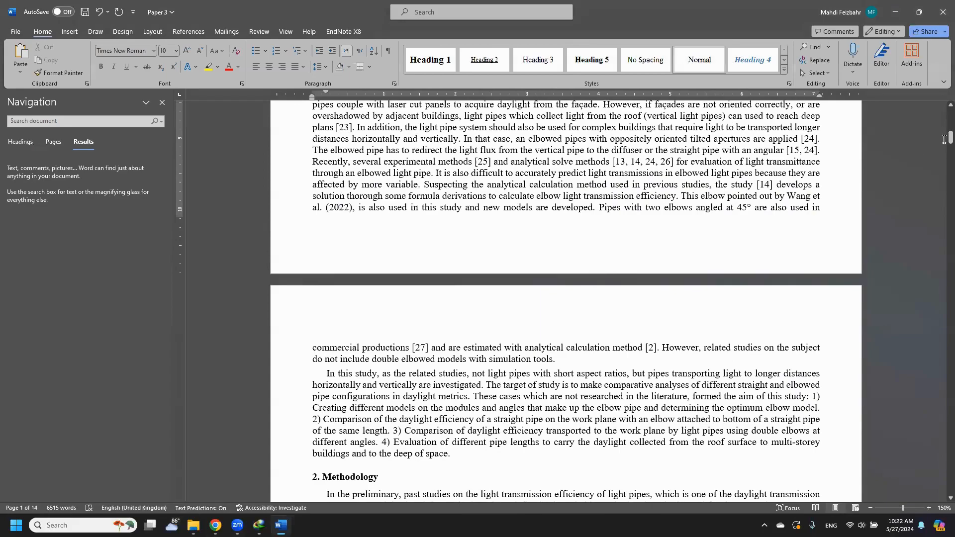
scroll(940, 138, down, 1)
drag(949, 138, 949, 116)
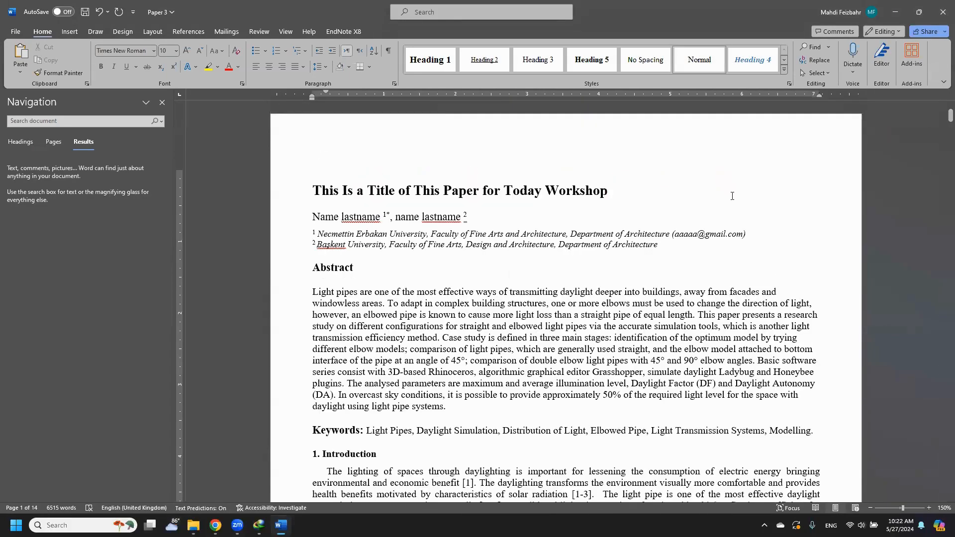
Step: Check the document's pages through to the last one, then return to the title page
scroll(732, 196, down, 5)
drag(948, 128, 947, 487)
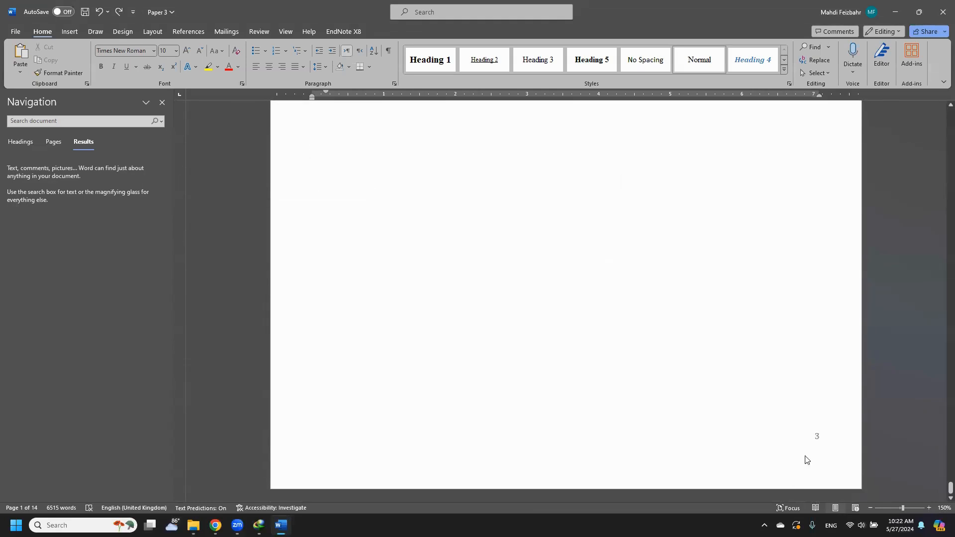
drag(940, 490, 940, 392)
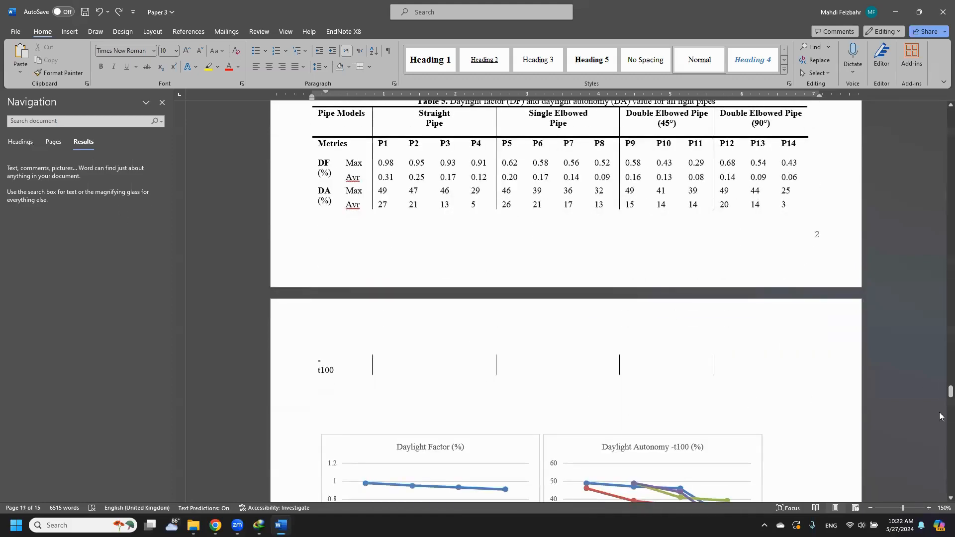
drag(941, 396, 940, 117)
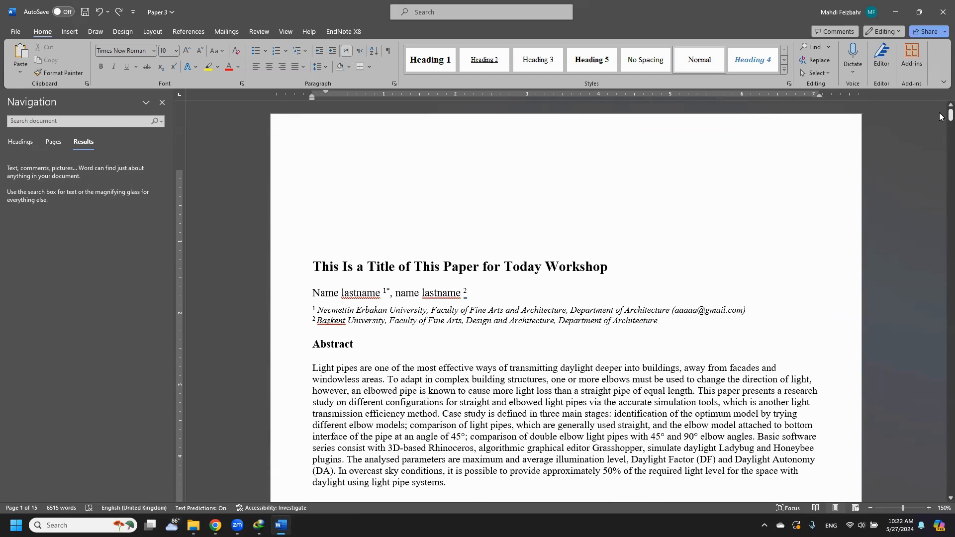
key(ctrl+f)
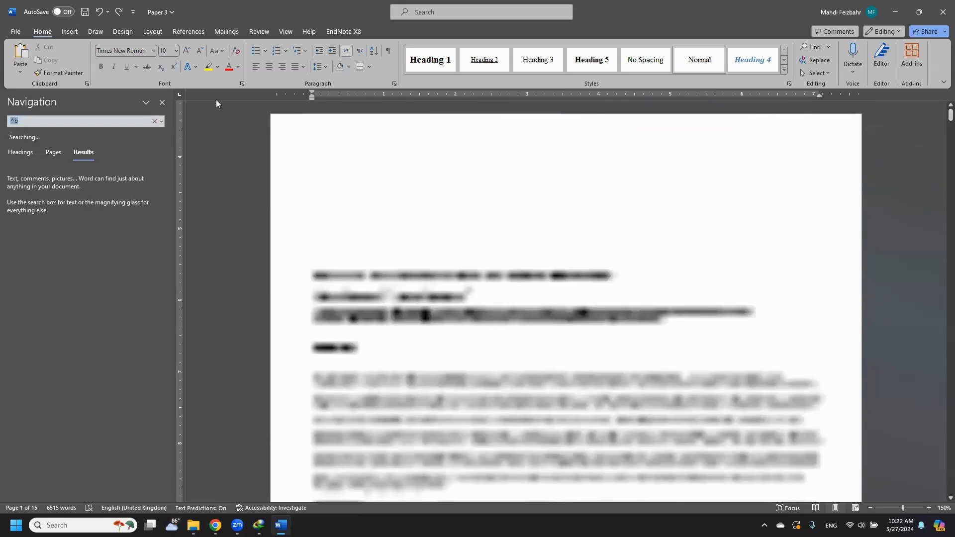
click(161, 121)
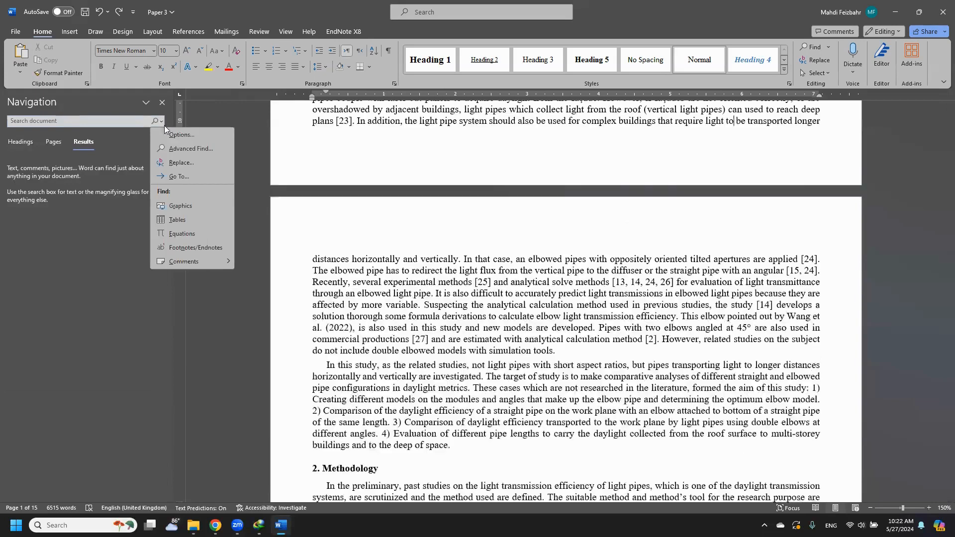
click(188, 149)
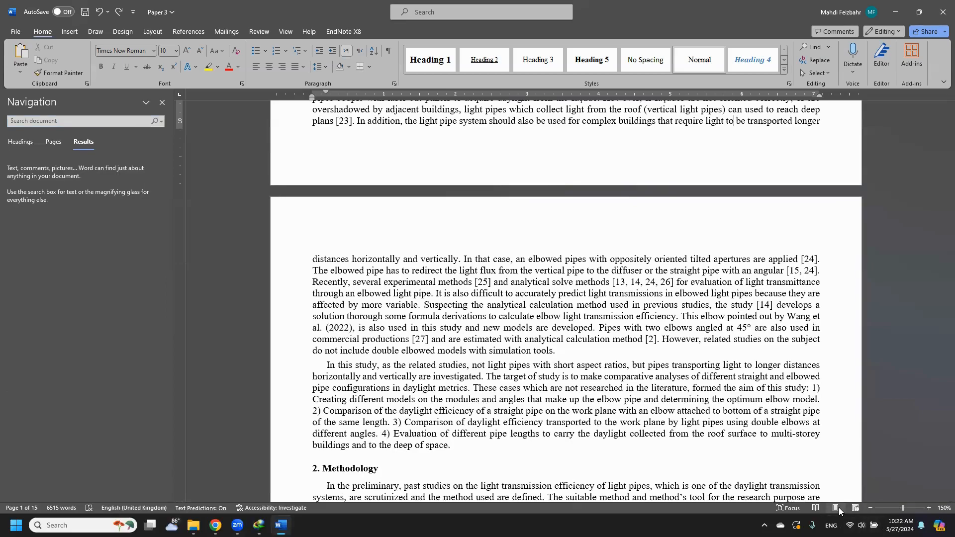
Step: Switch to Web Layout, look through the figures, tables and text to the references, and return to Print Layout
click(855, 507)
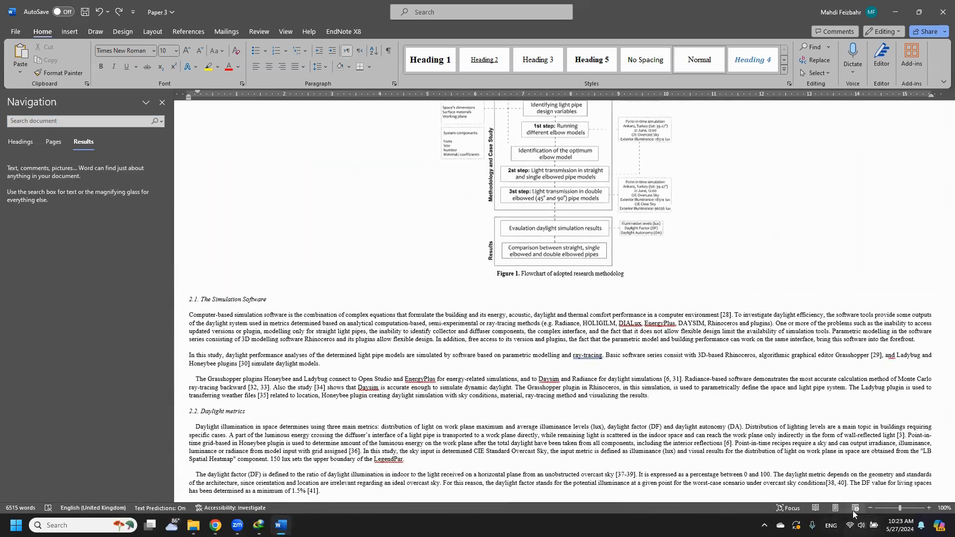
scroll(567, 351, down, 20)
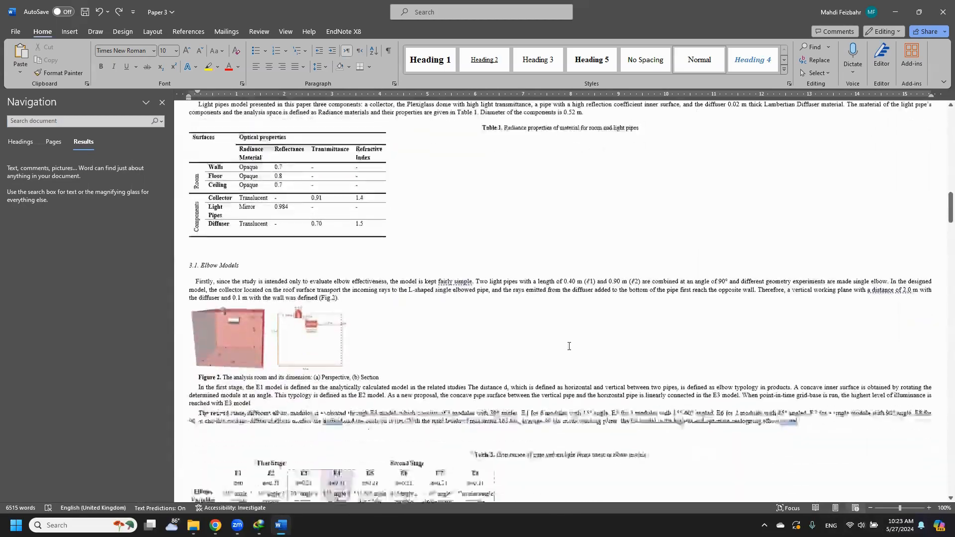
scroll(568, 351, down, 15)
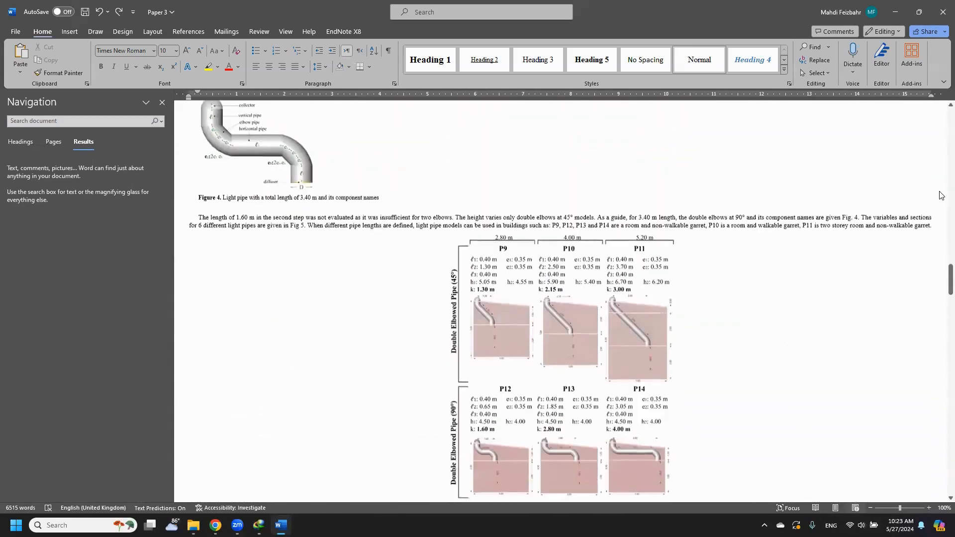
drag(939, 264, 941, 464)
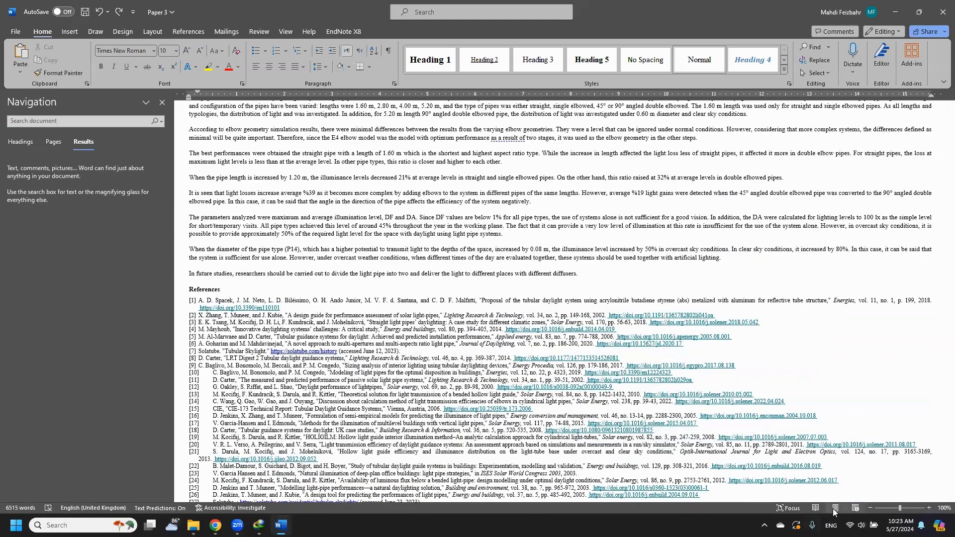
click(835, 507)
scroll(939, 183, down, 9)
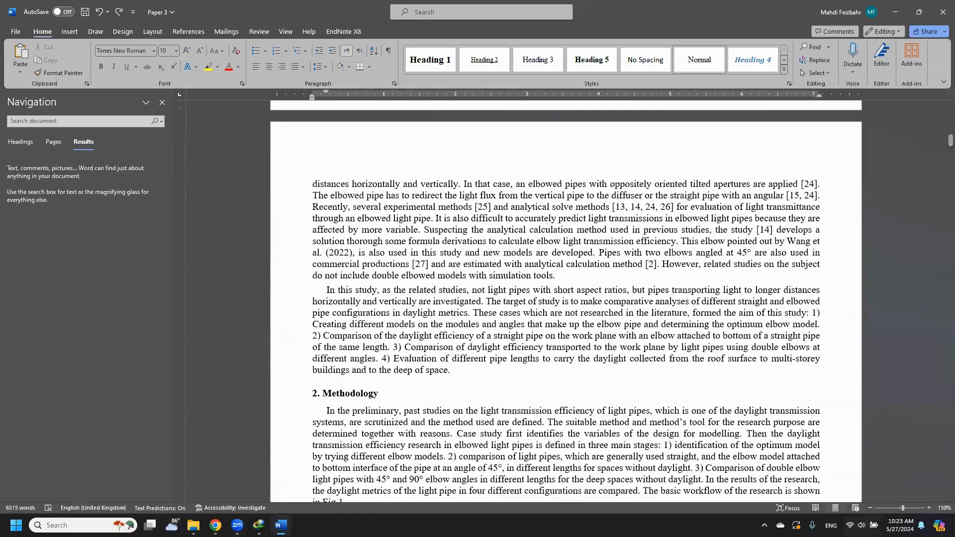
Step: View the document in Read Mode through to the end of the references, then leave that mode
click(815, 508)
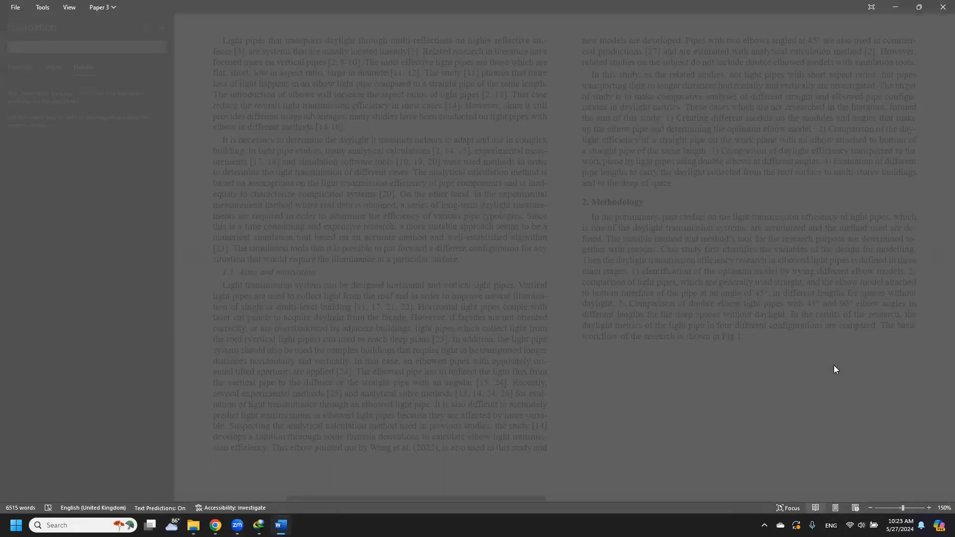
scroll(789, 359, down, 15)
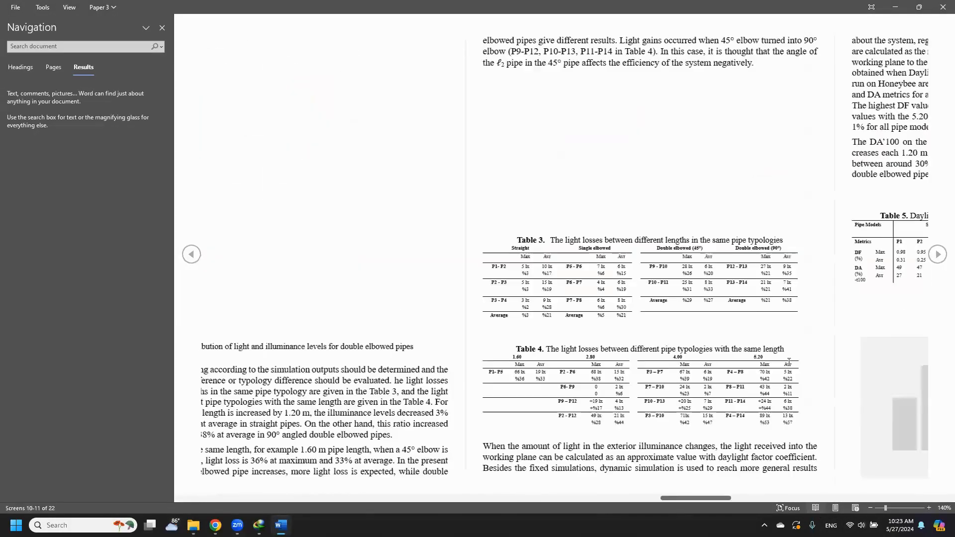
scroll(788, 362, up, 8)
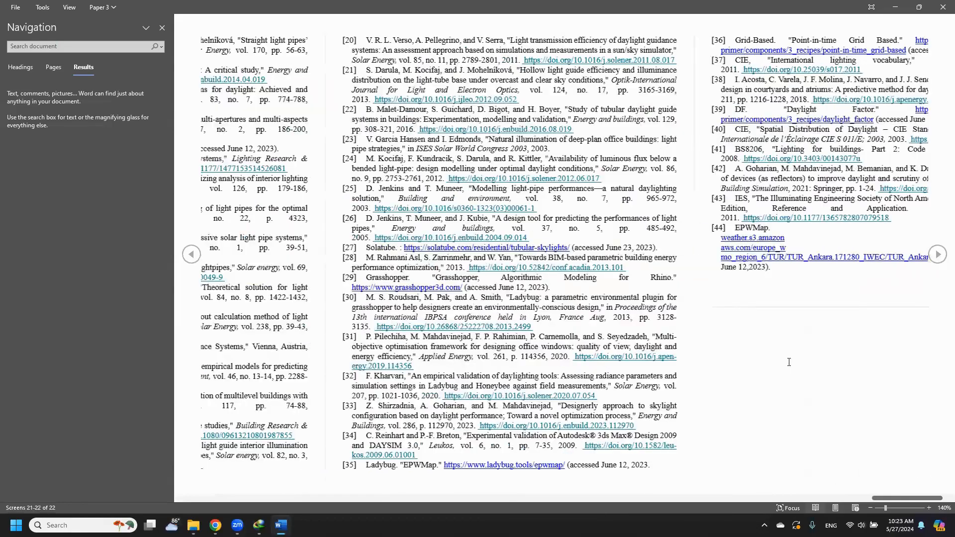
key(Escape)
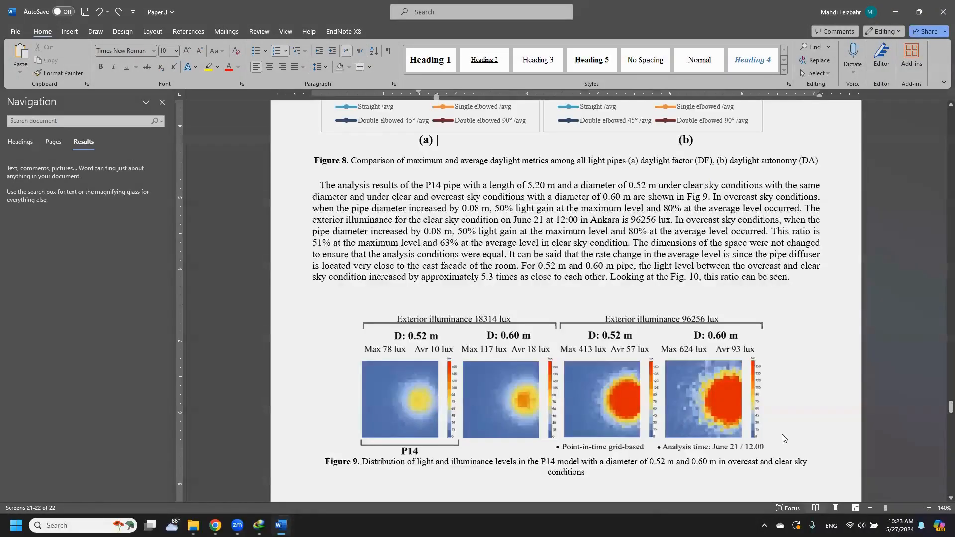
Step: Switch to Web Layout, search the document for "^b" and go to the match at the Figure 1 caption
scroll(783, 438, down, 5)
click(856, 508)
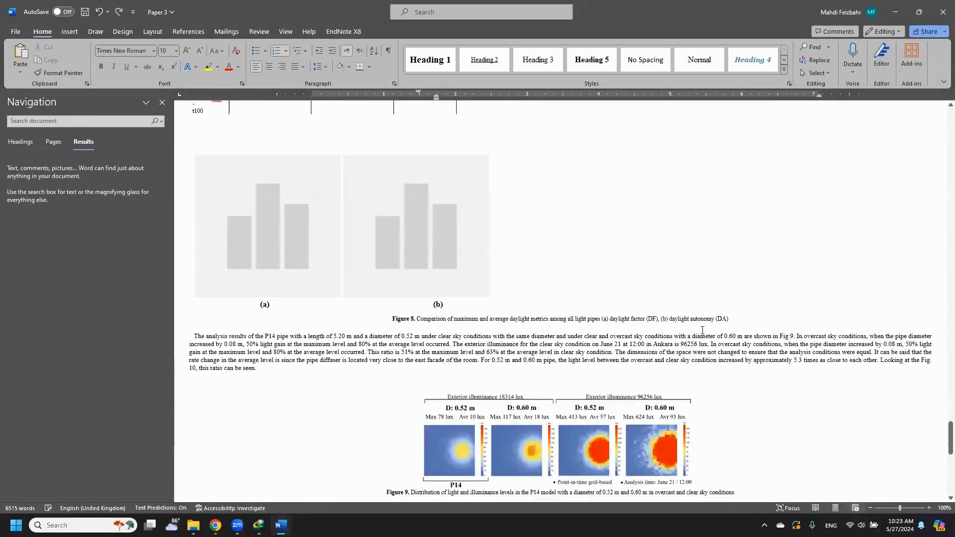
scroll(766, 352, down, 1)
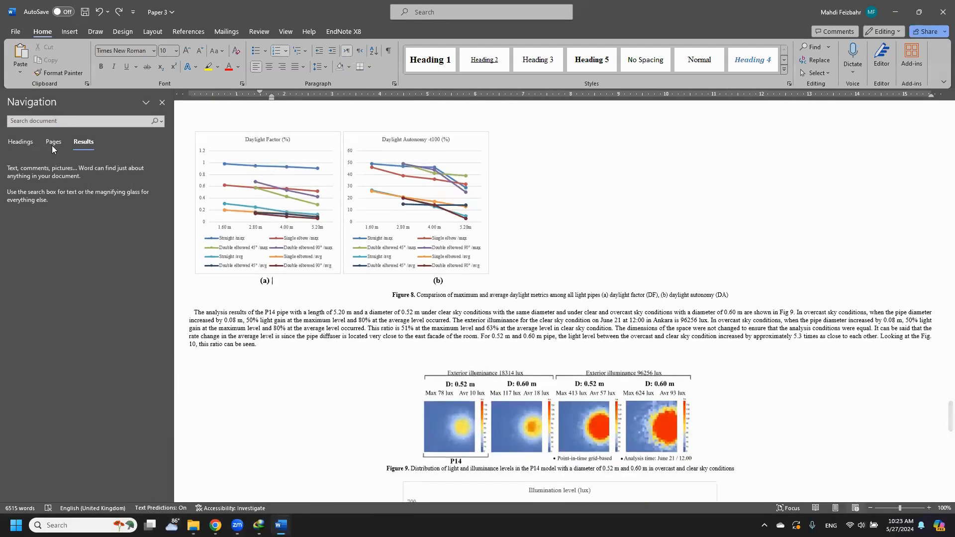
click(108, 121)
text(^b)
click(100, 211)
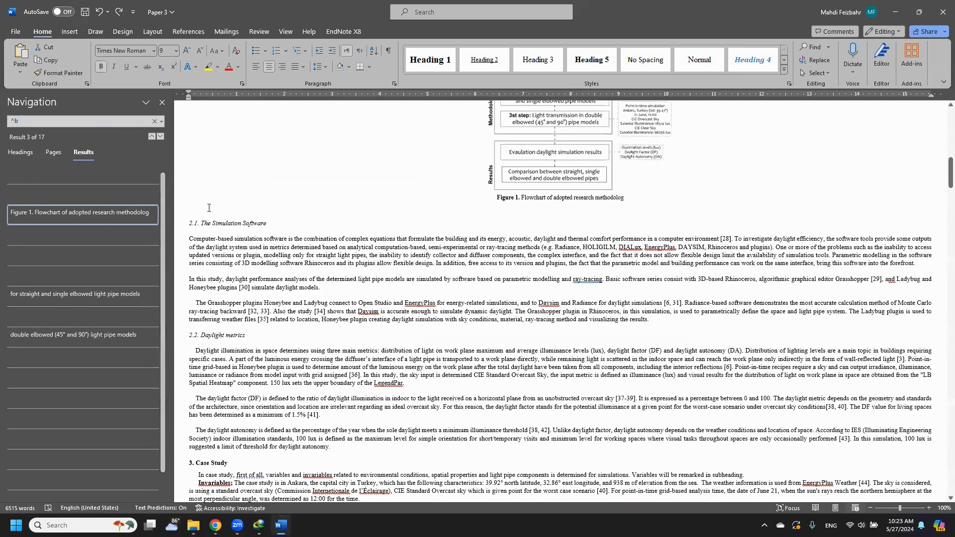
Step: Examine the section break spot below the Figure 1 caption and the content down to Figure 4
drag(210, 209, 217, 238)
click(227, 209)
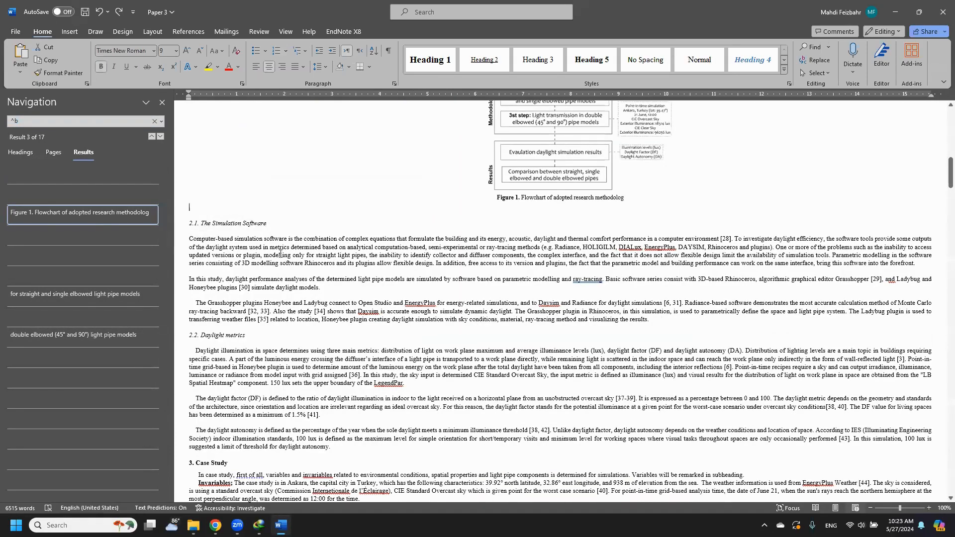
drag(281, 255, 281, 351)
scroll(281, 351, down, 7)
scroll(280, 351, down, 4)
scroll(280, 351, down, 17)
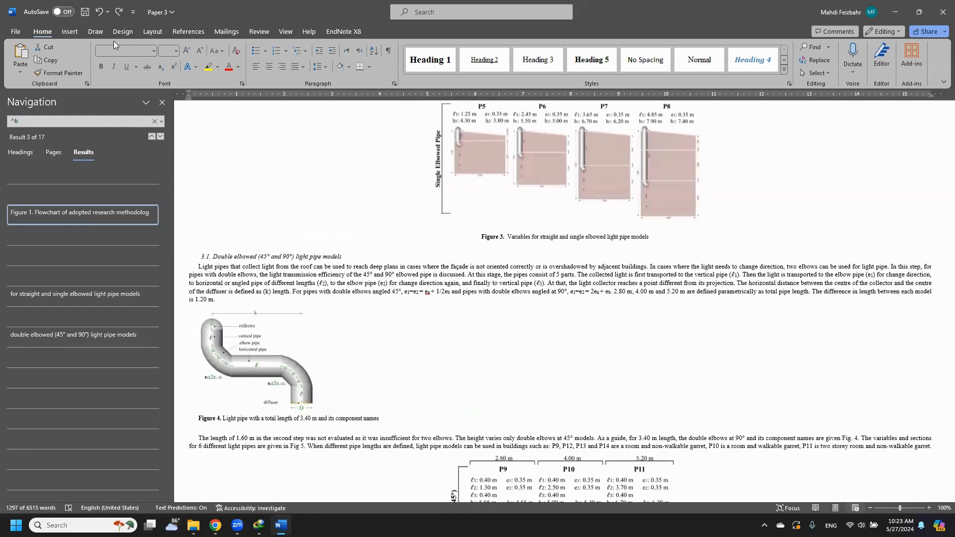
scroll(640, 234, up, 4)
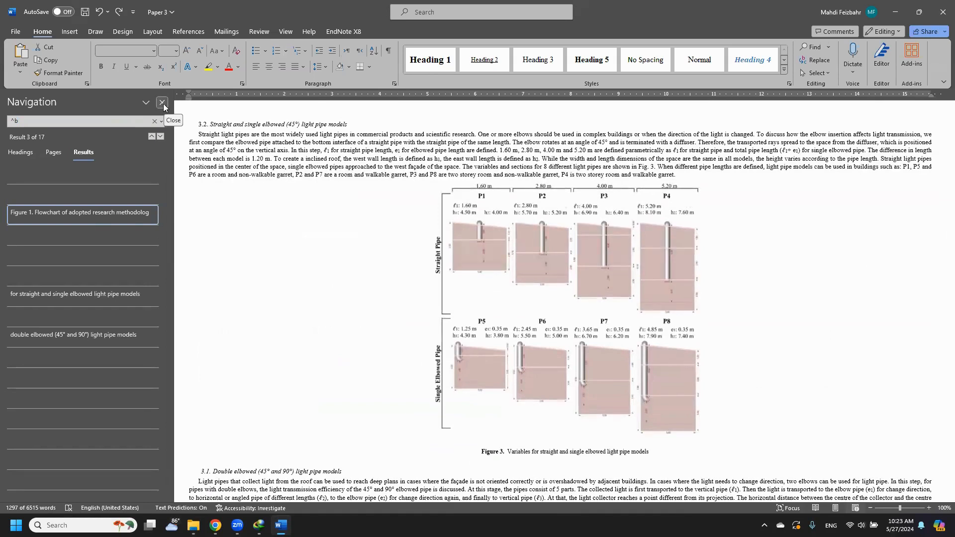
Step: Show the available page and section break types without inserting a break
click(154, 35)
click(154, 47)
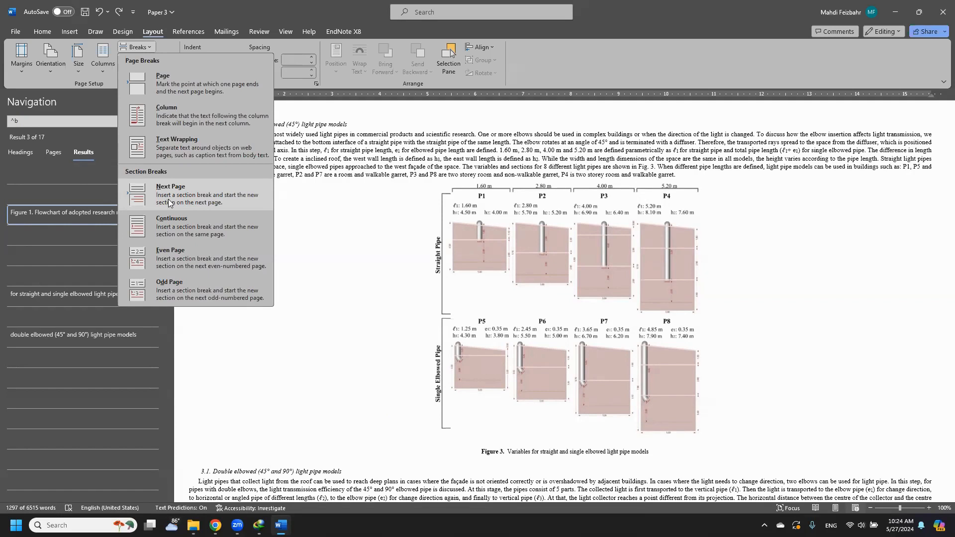
click(319, 192)
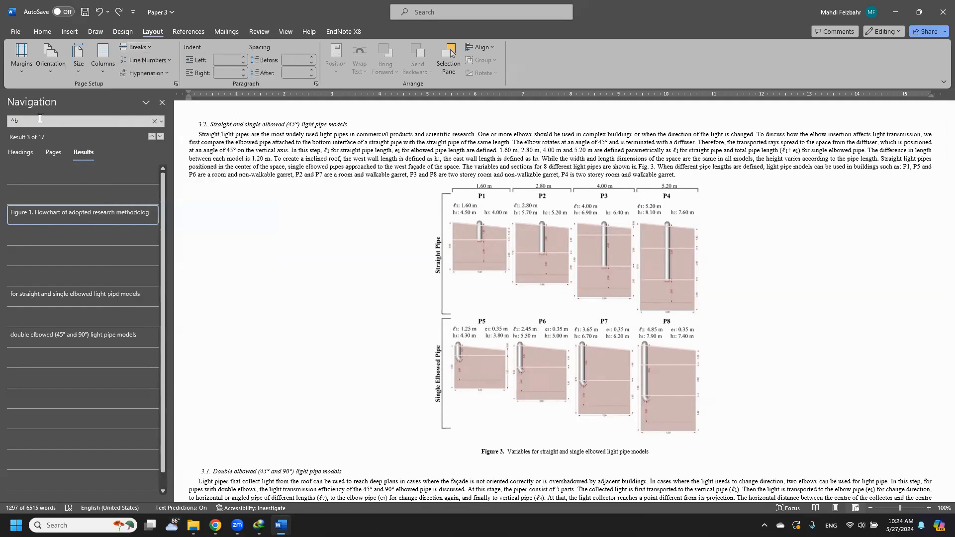
Step: Use Advanced Find to locate the "^b" section break just above Table 2, without continuing the search
click(22, 125)
click(161, 121)
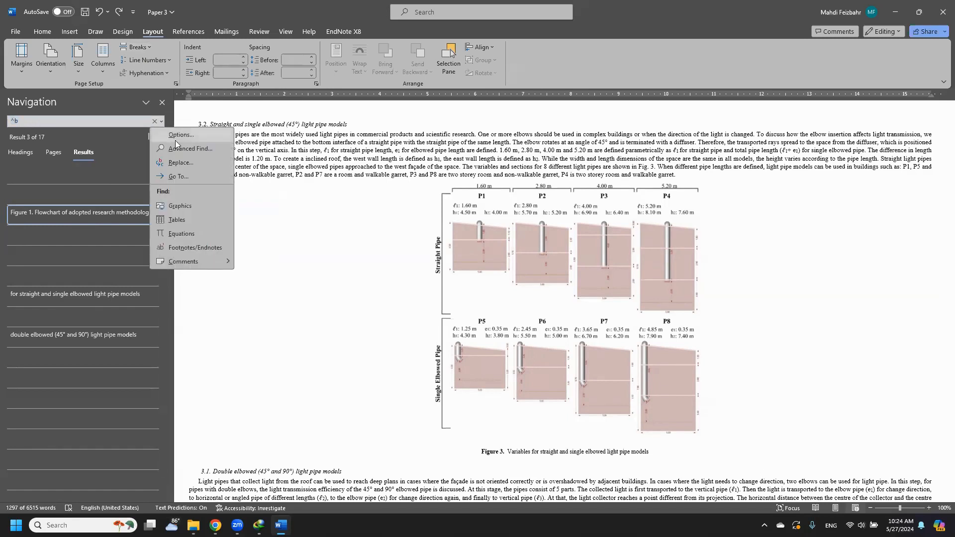
click(185, 153)
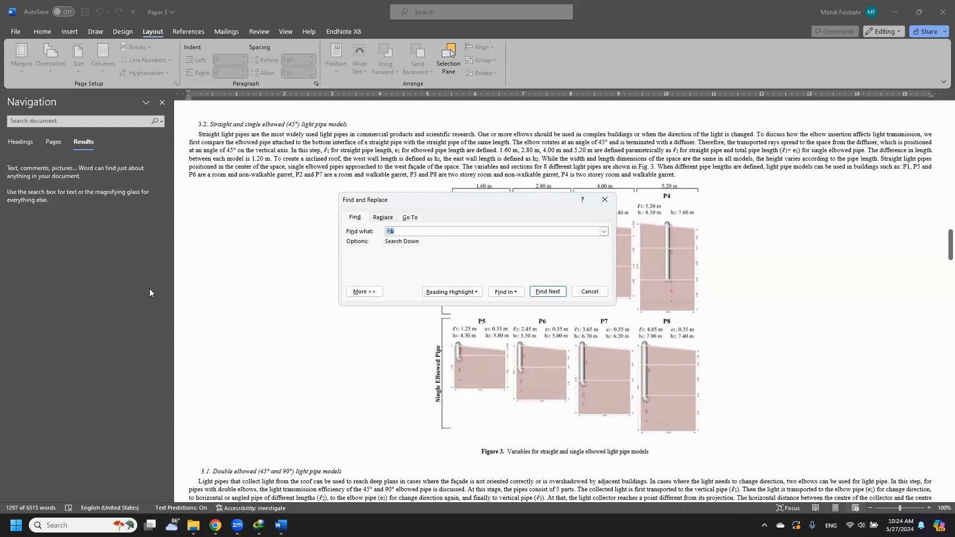
click(547, 291)
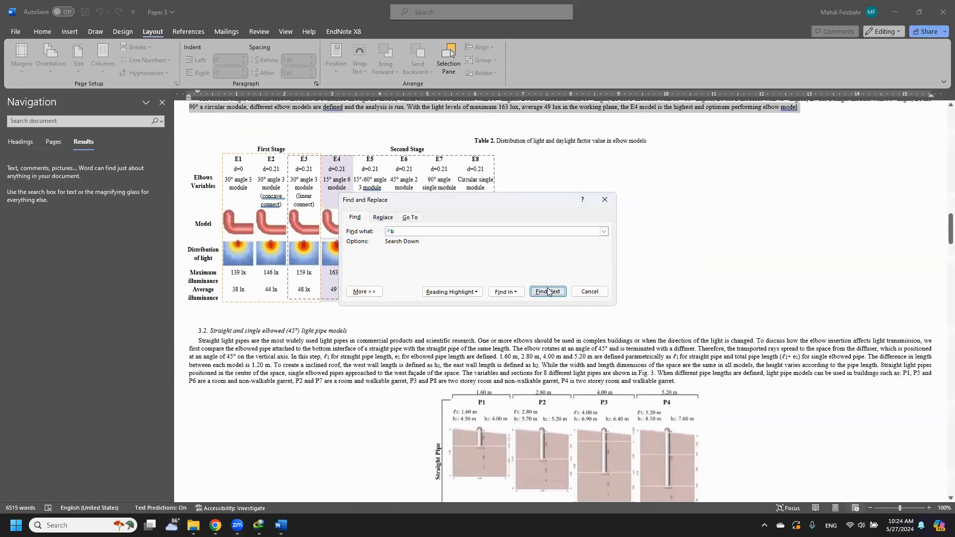
click(548, 292)
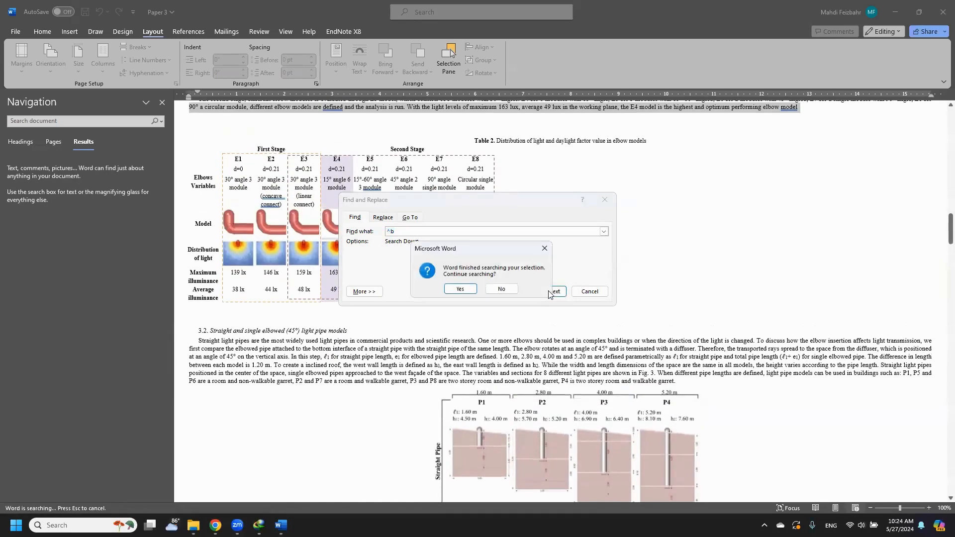
click(545, 248)
Step: Replace all "^b" section breaks with nothing, leaving the replacement text empty
click(380, 218)
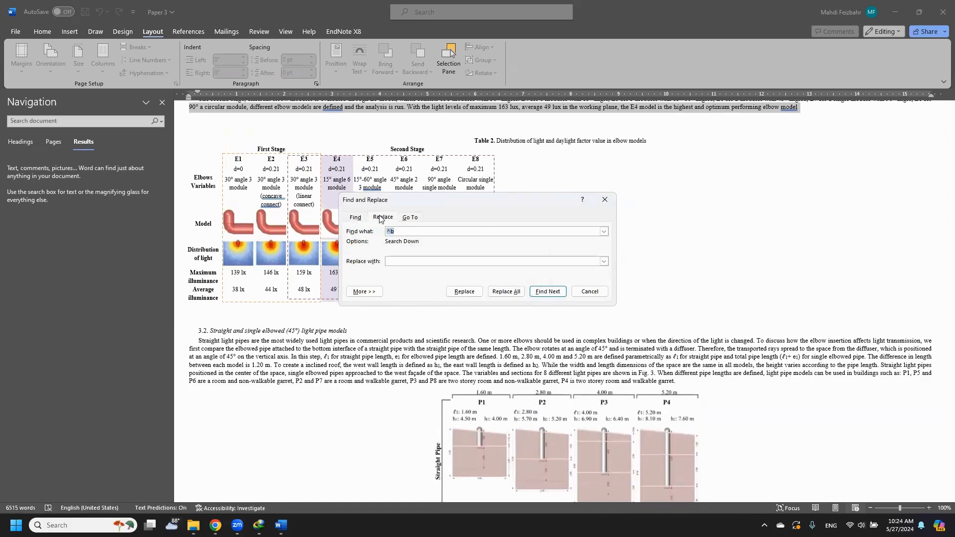
click(404, 263)
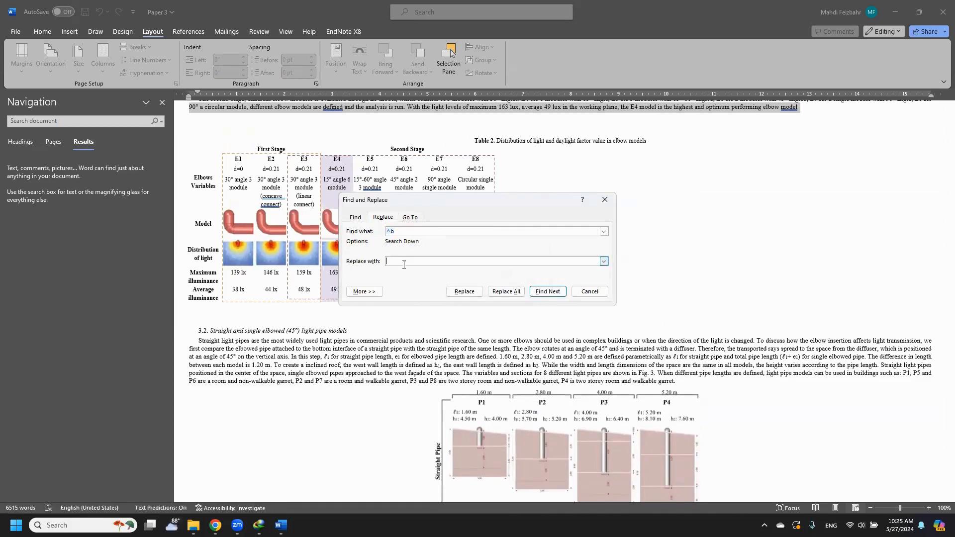
double_click(391, 231)
text(^b)
click(393, 262)
key(Return)
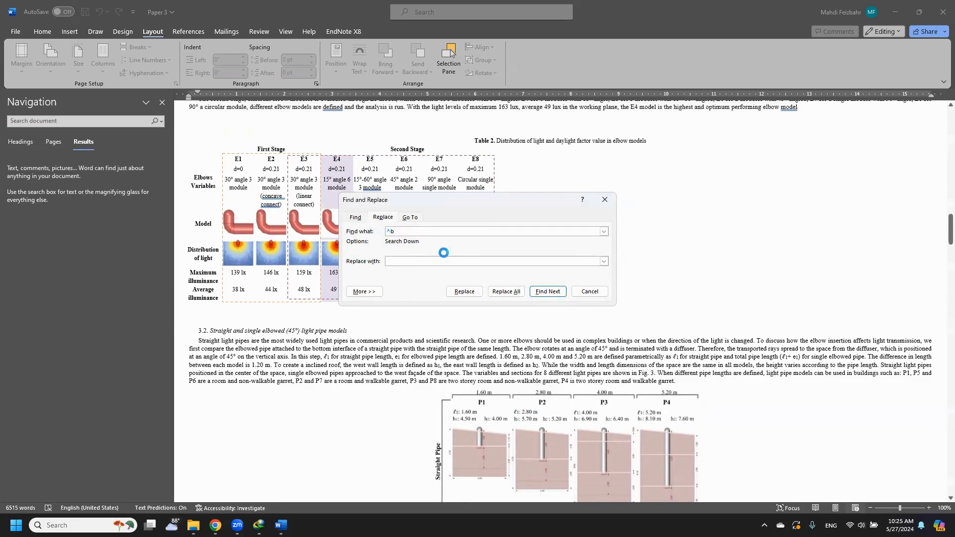
click(505, 293)
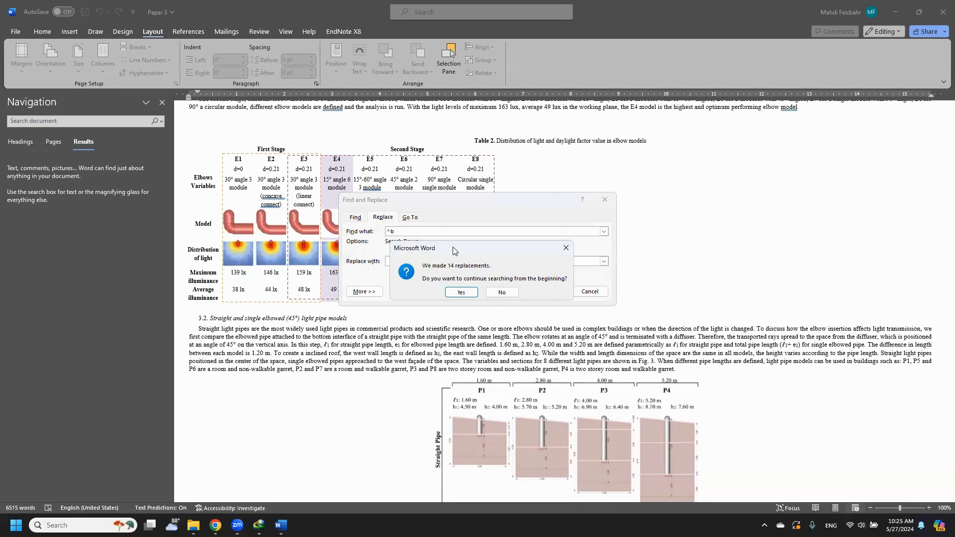
Step: Continue the replacement from the beginning of the document, then close Find and Replace and the Navigation pane
drag(454, 250, 591, 186)
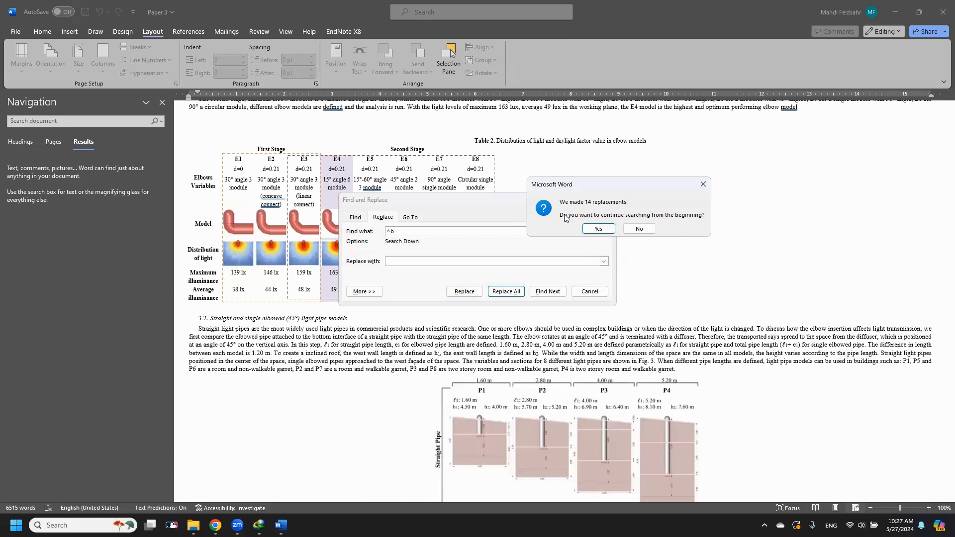
click(598, 230)
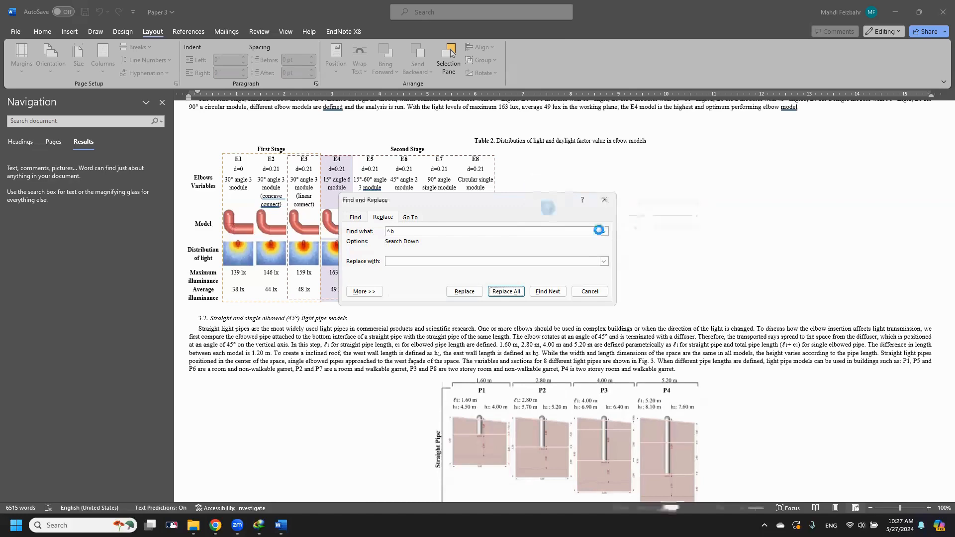
click(481, 289)
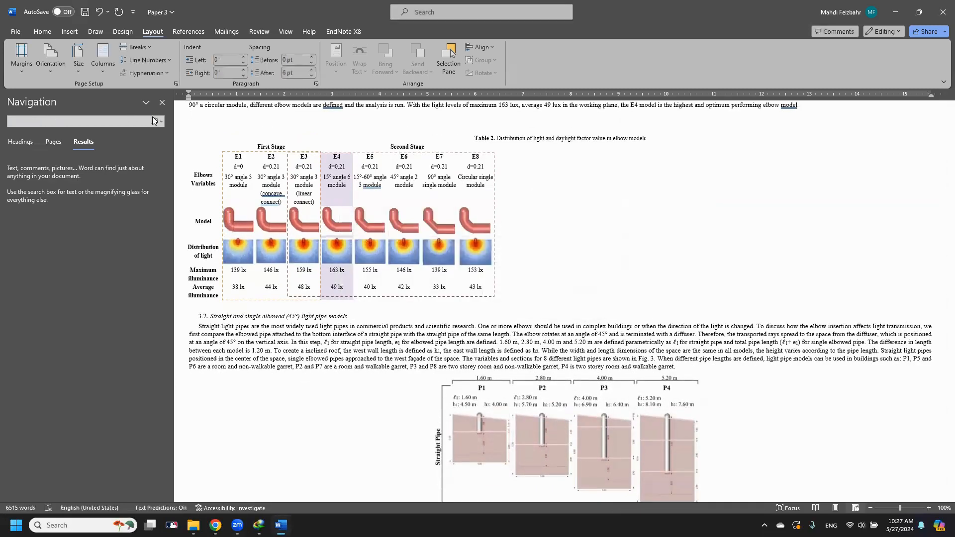
click(163, 103)
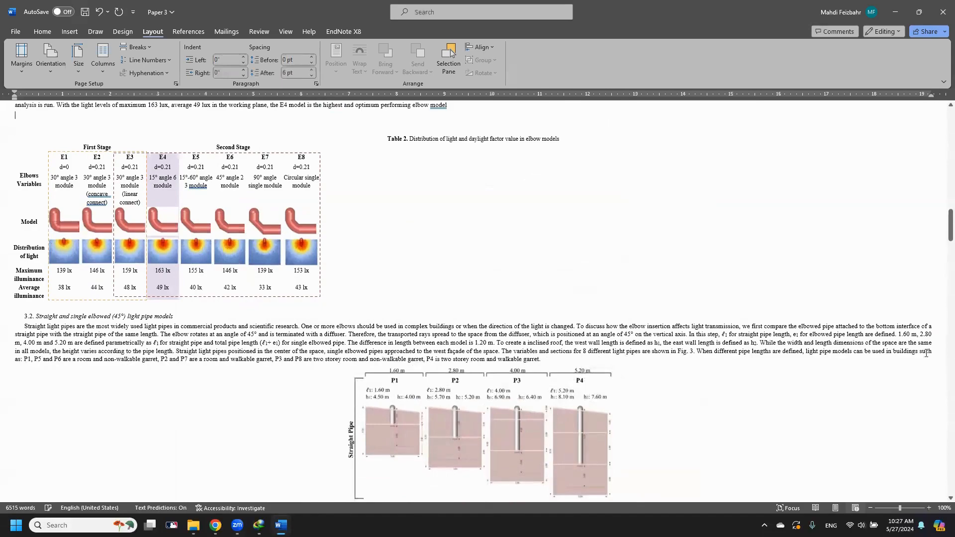
Step: Switch the document to Print Layout view and return to its first page
click(815, 508)
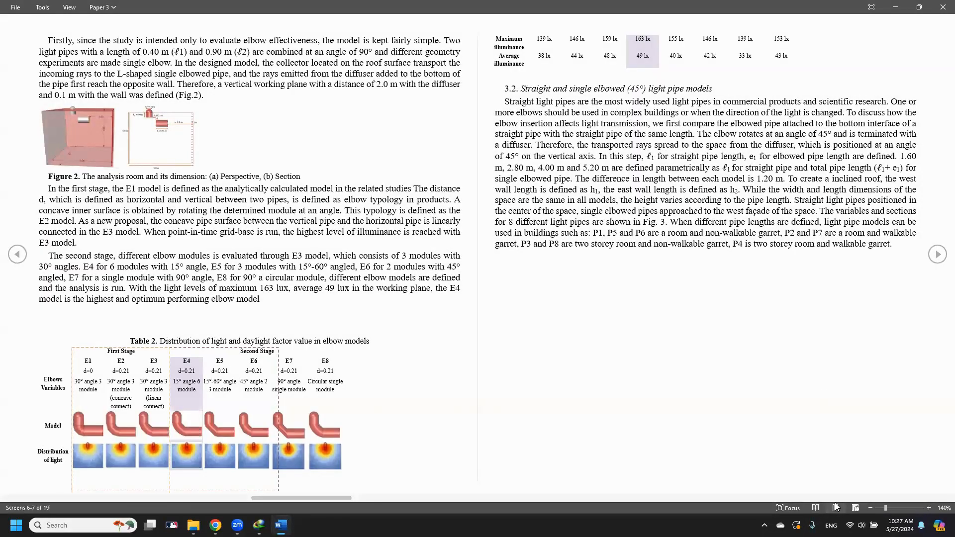
click(835, 507)
drag(940, 205, 939, 70)
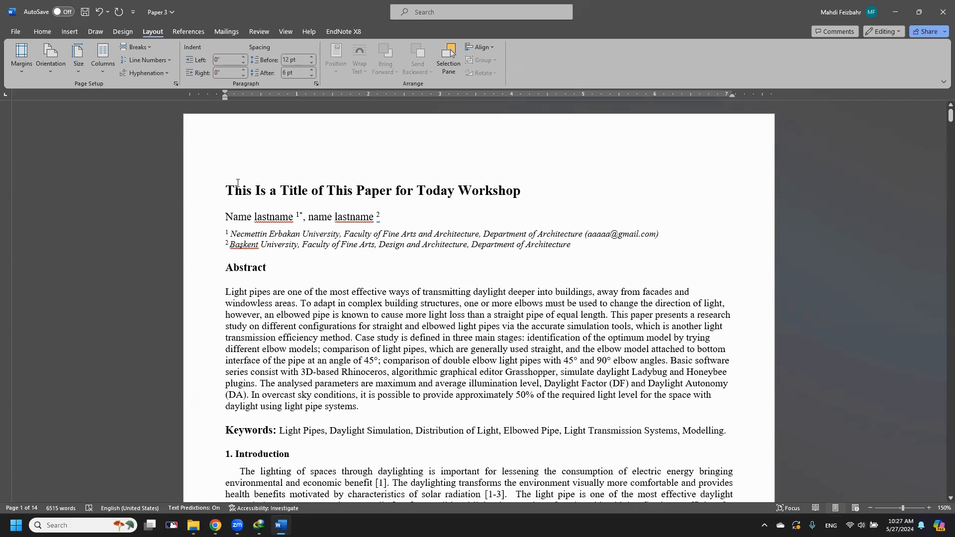
Step: Look through the introduction and methodology pages down to the Figure 1 flowchart, checking the figure and the empty line above it
scroll(239, 184, down, 10)
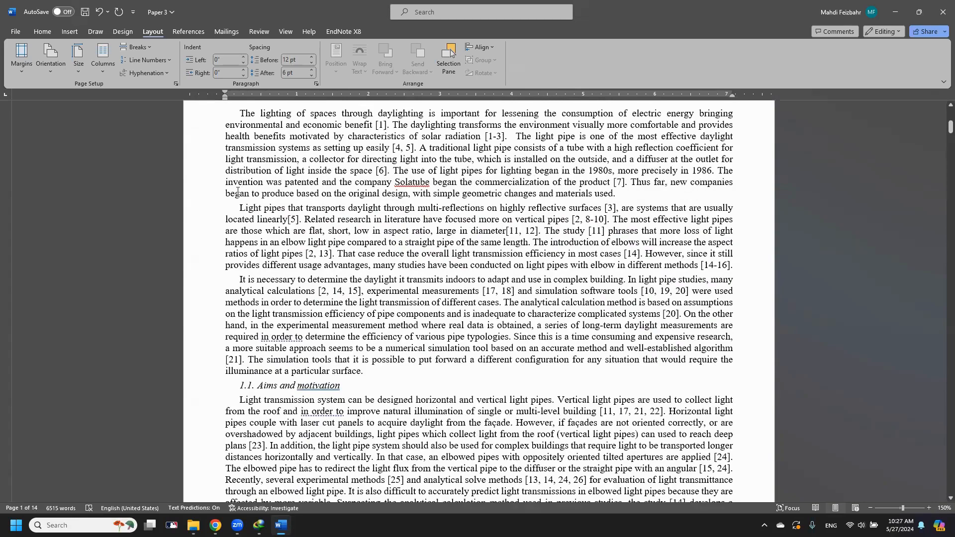
scroll(238, 184, down, 11)
scroll(236, 206, down, 11)
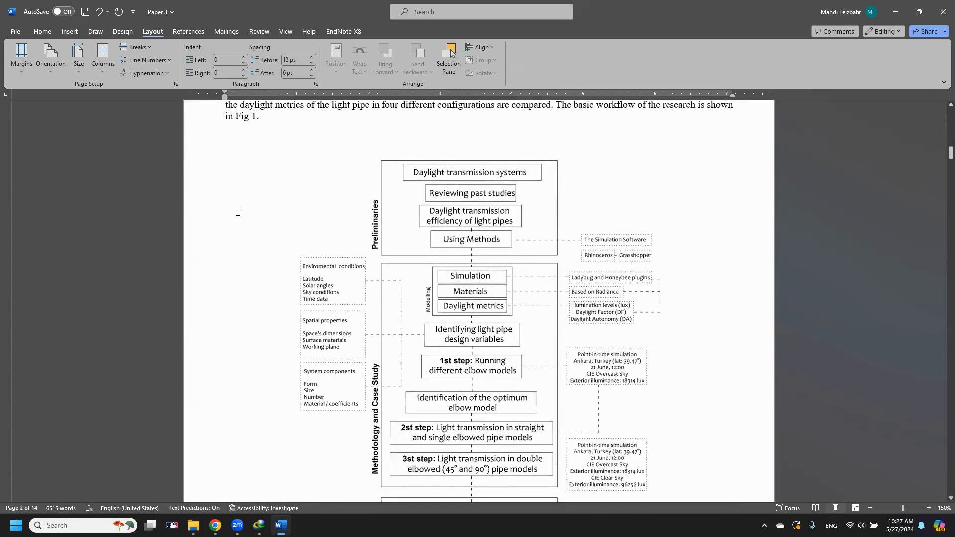
scroll(238, 212, down, 6)
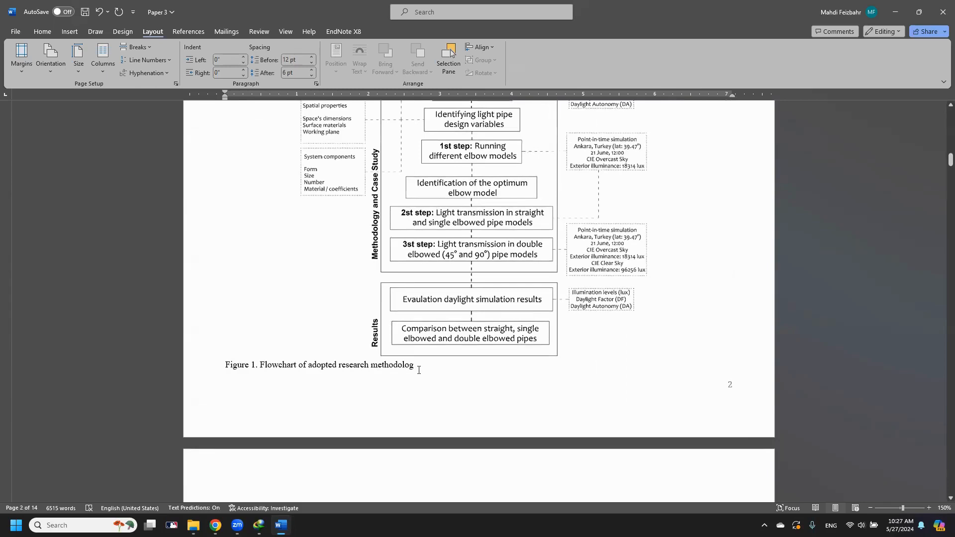
click(513, 298)
scroll(514, 295, up, 2)
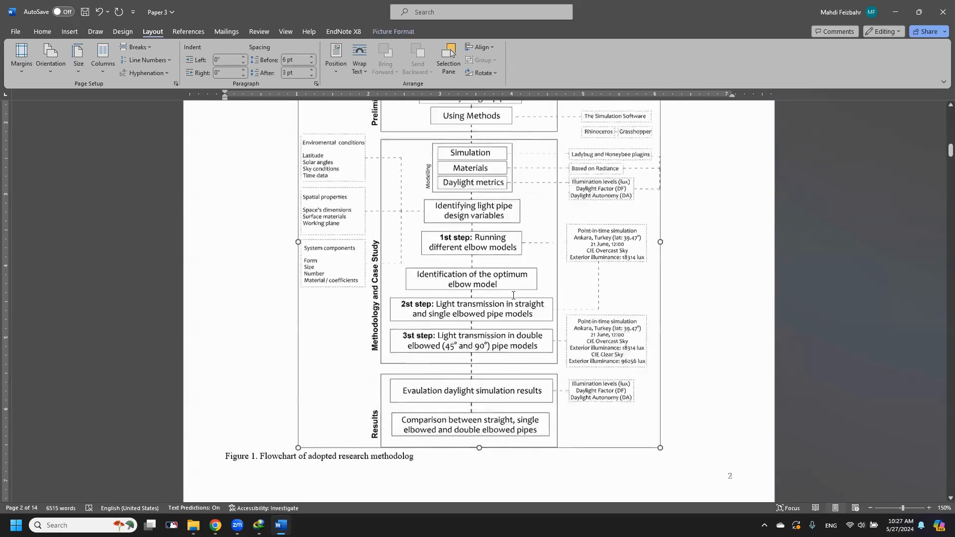
scroll(513, 295, up, 6)
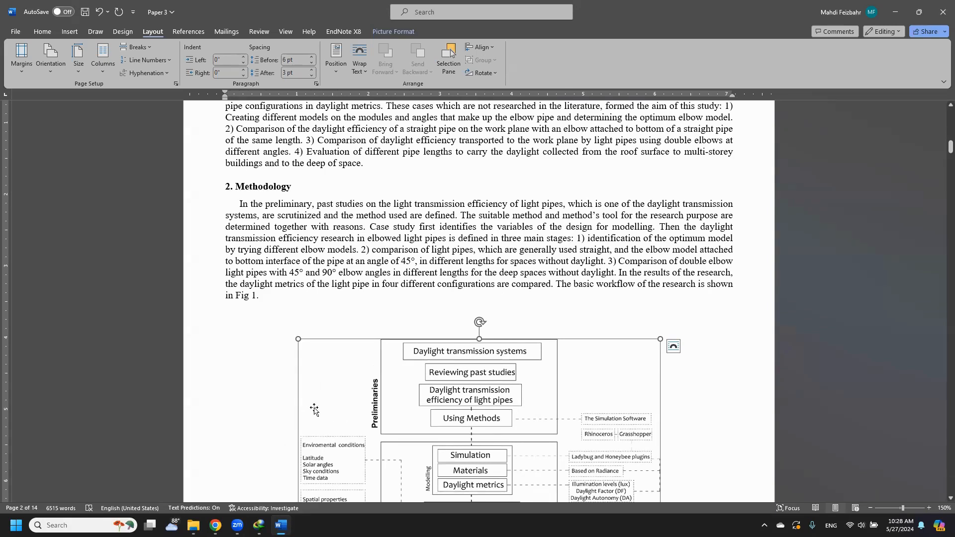
click(277, 318)
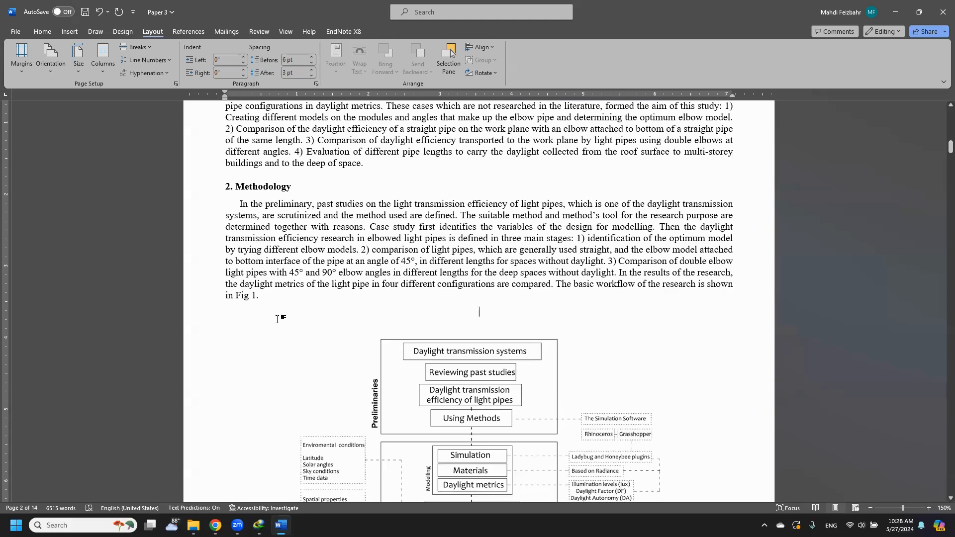
click(310, 177)
click(310, 171)
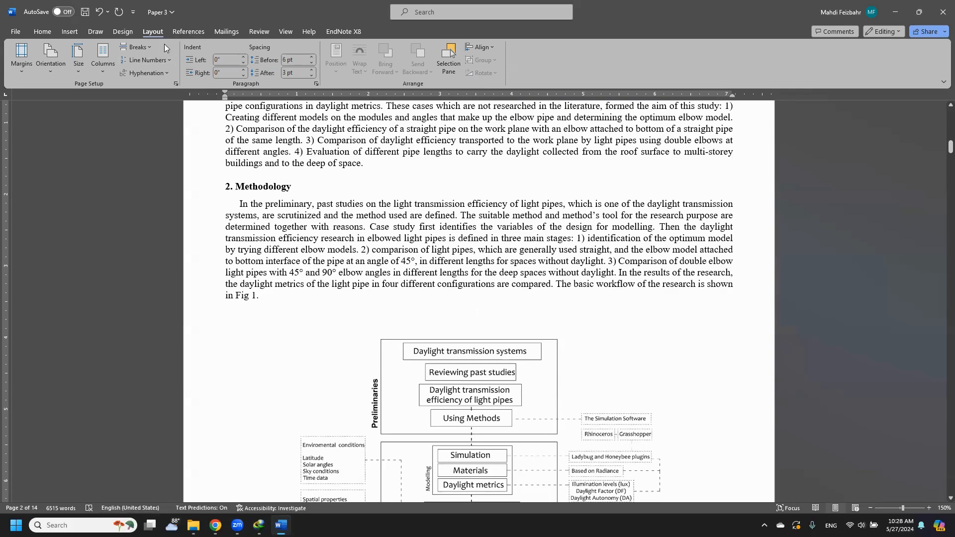
Step: Show the advanced search options with "^b" as the search text
key(ctrl+f)
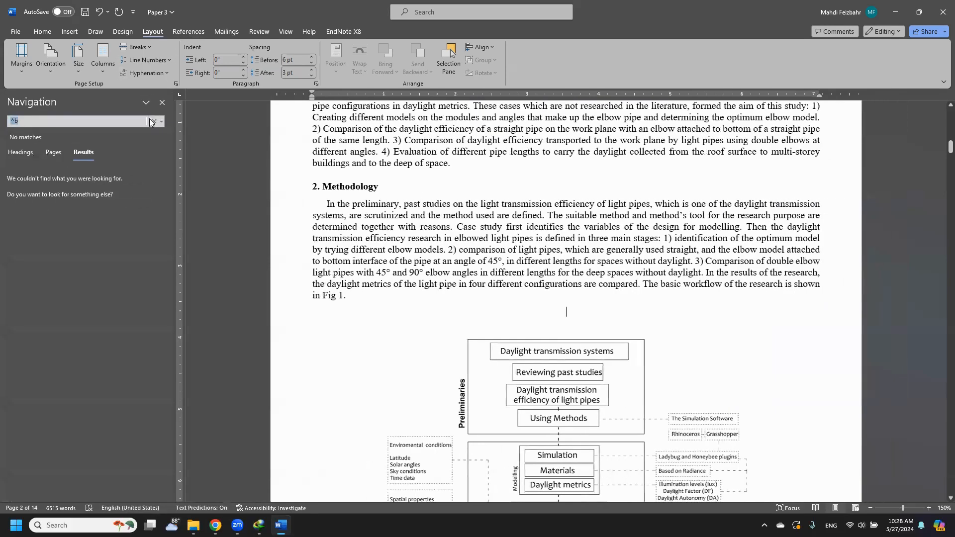
click(162, 122)
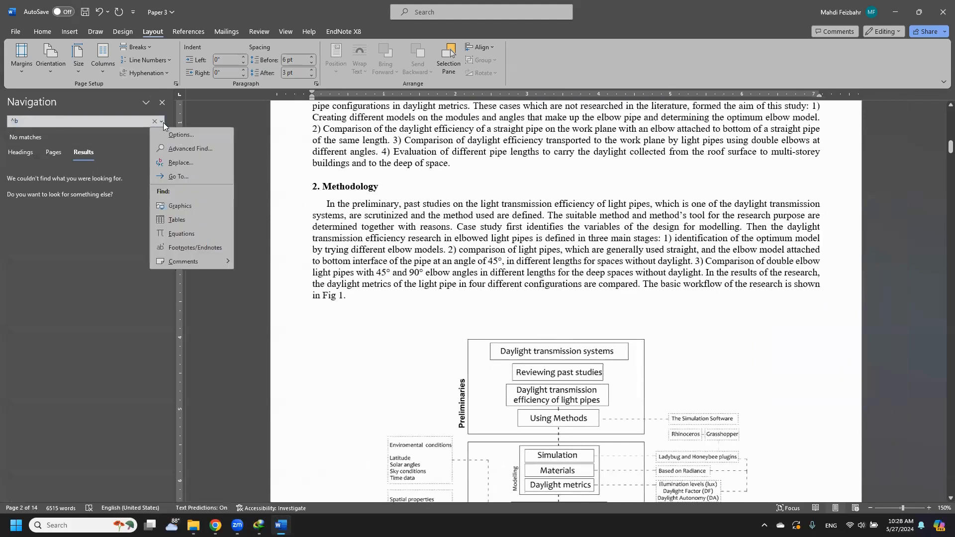
click(197, 149)
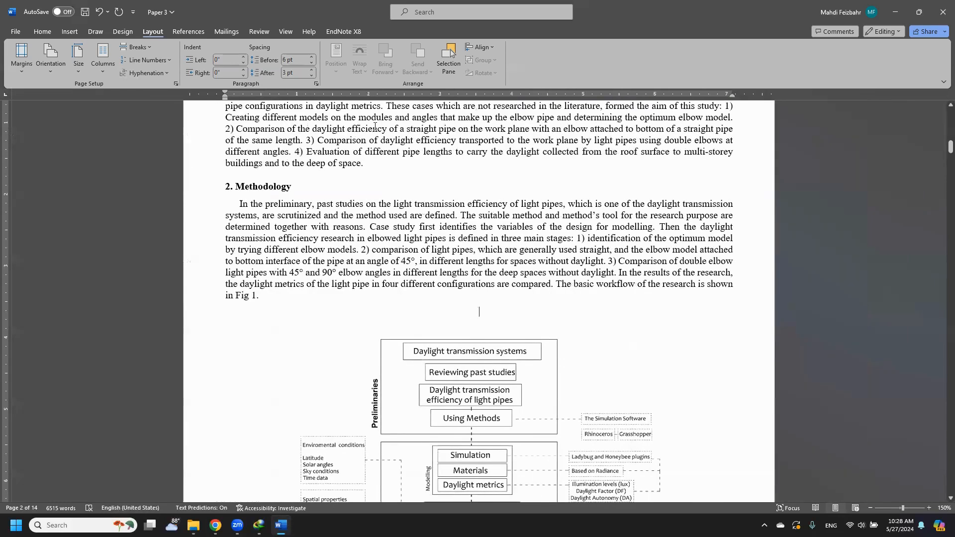
Step: Show the replacement settings for "^b" with the replacement text left empty, and close Find and Replace without replacing
key(ctrl+f)
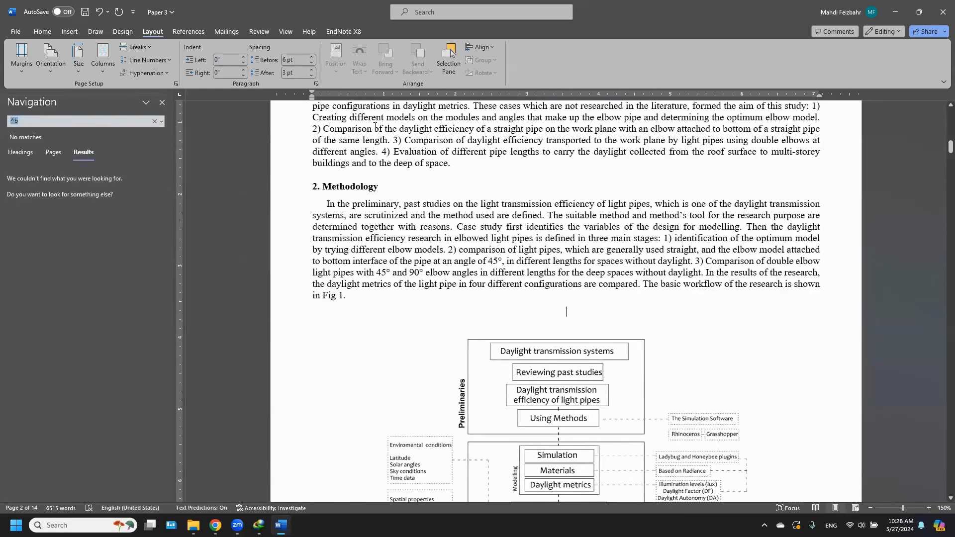
click(162, 122)
click(180, 149)
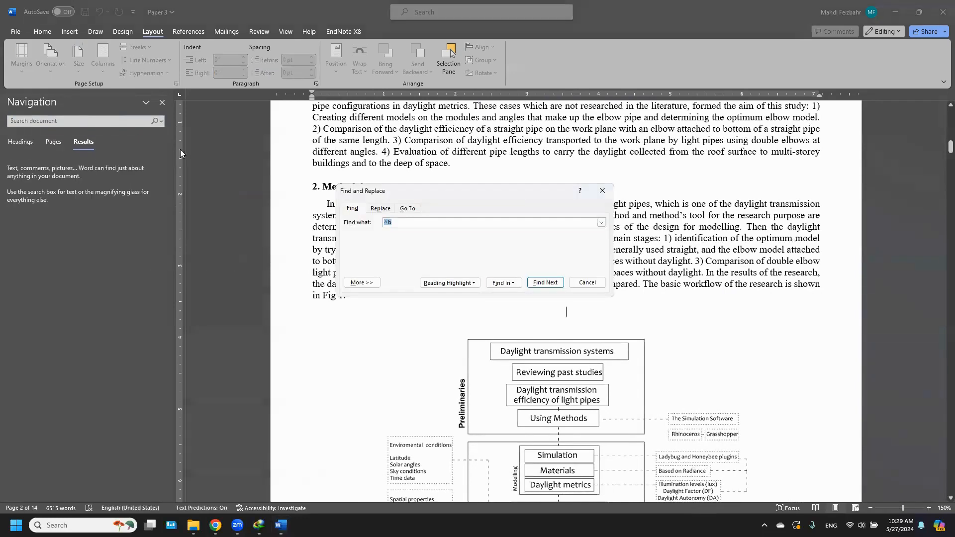
click(380, 208)
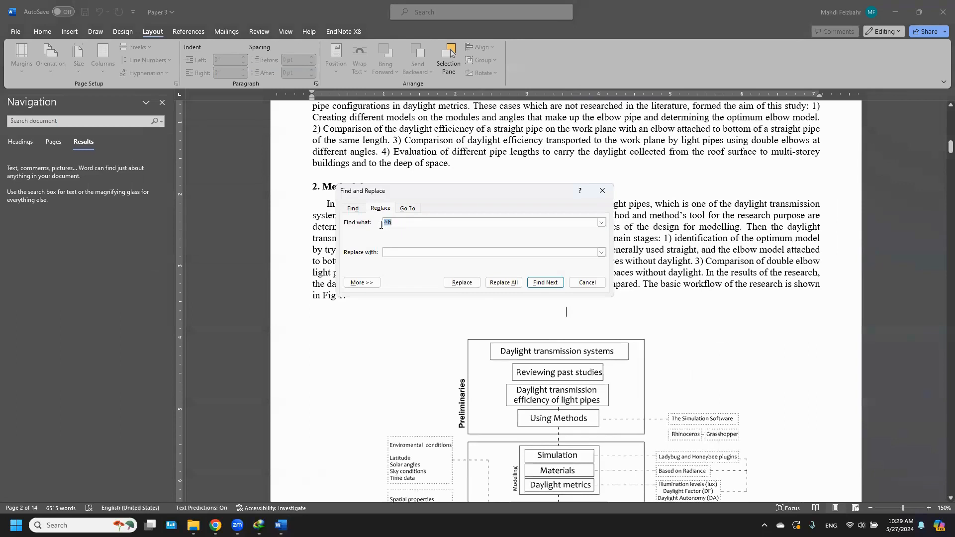
click(390, 252)
click(604, 195)
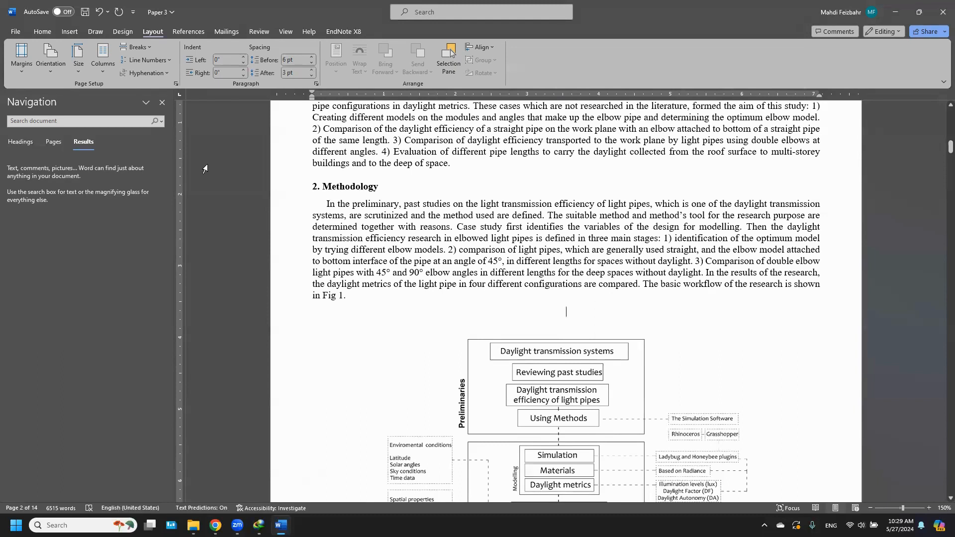
Step: Reopen Advanced Find, review the find-and-replace settings for the "^b" section break once more, and cancel
click(159, 123)
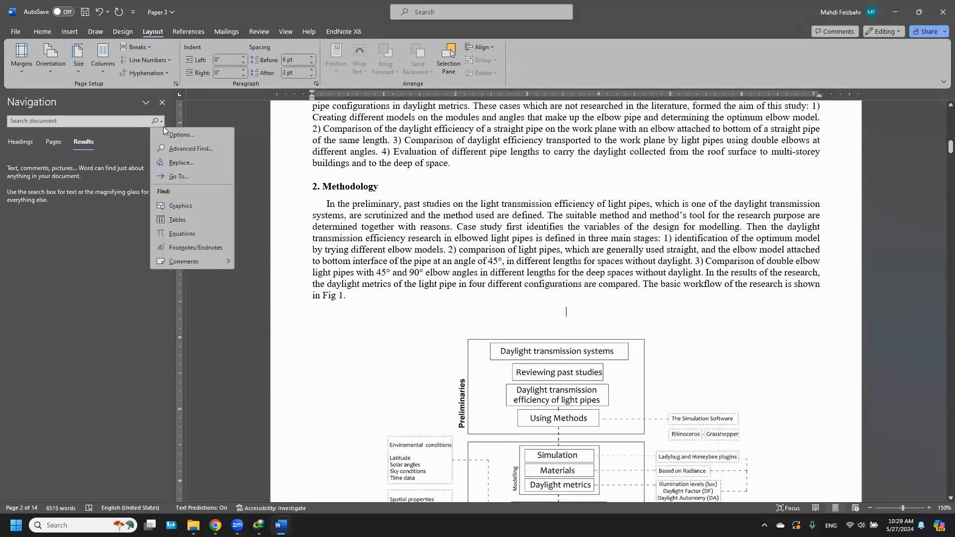
click(175, 149)
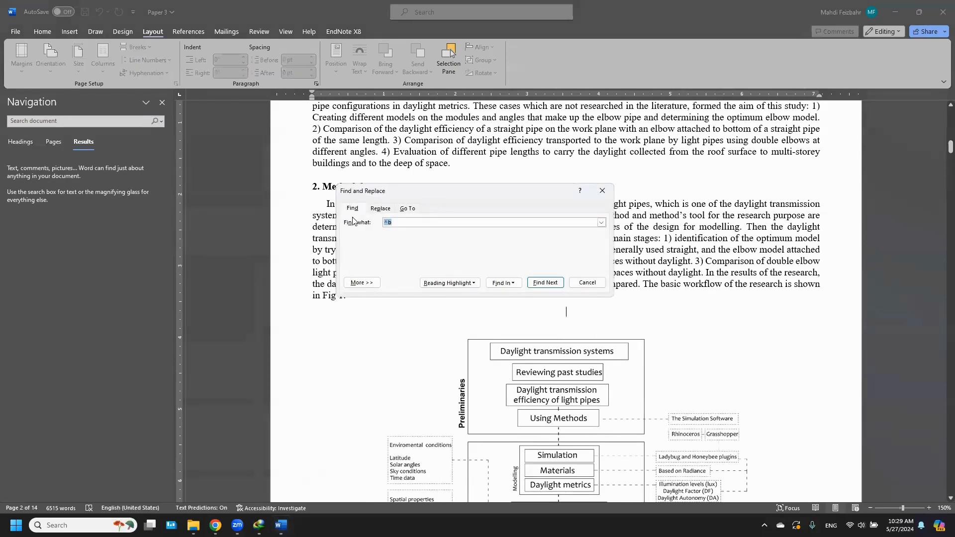
click(381, 208)
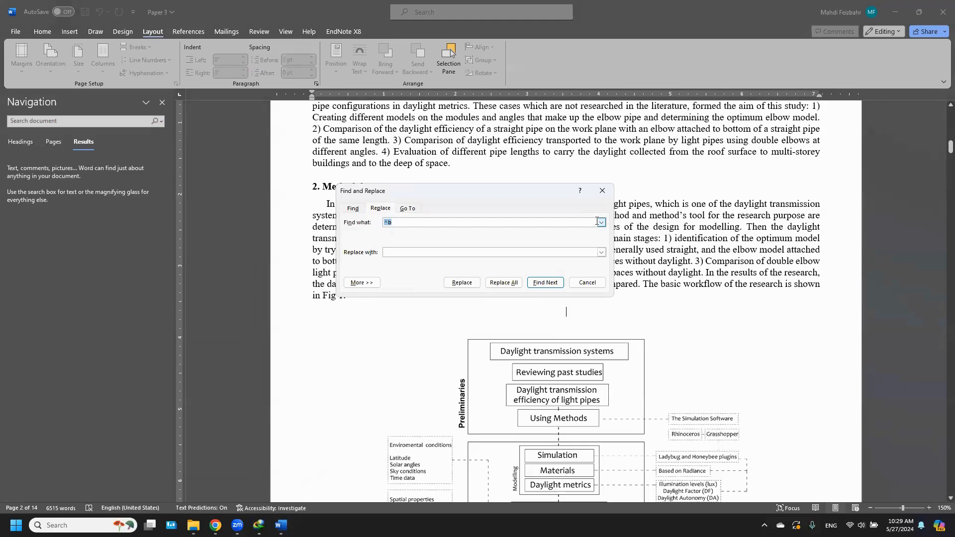
click(588, 283)
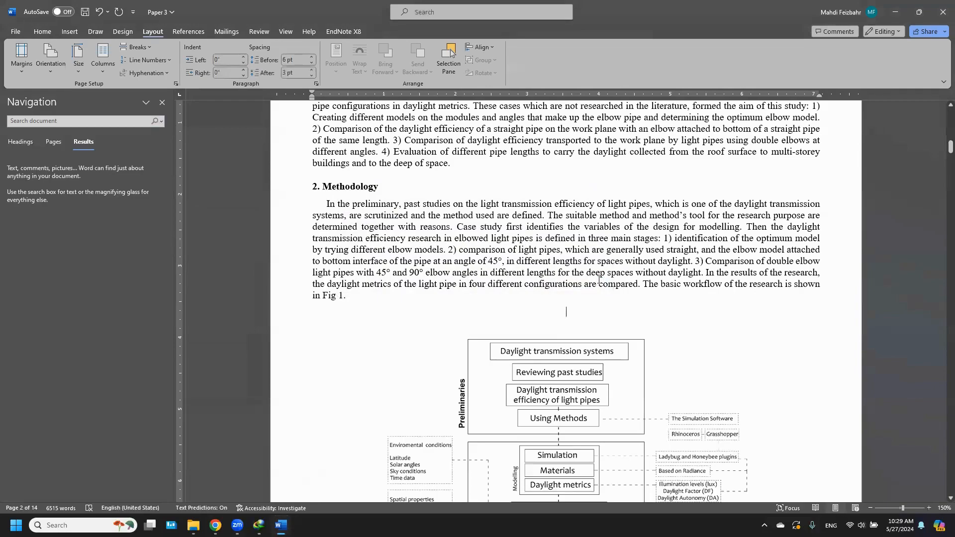
Step: Delete the blank space between the Methodology paragraph ending "in Fig 1." and the flowchart
scroll(596, 277, up, 15)
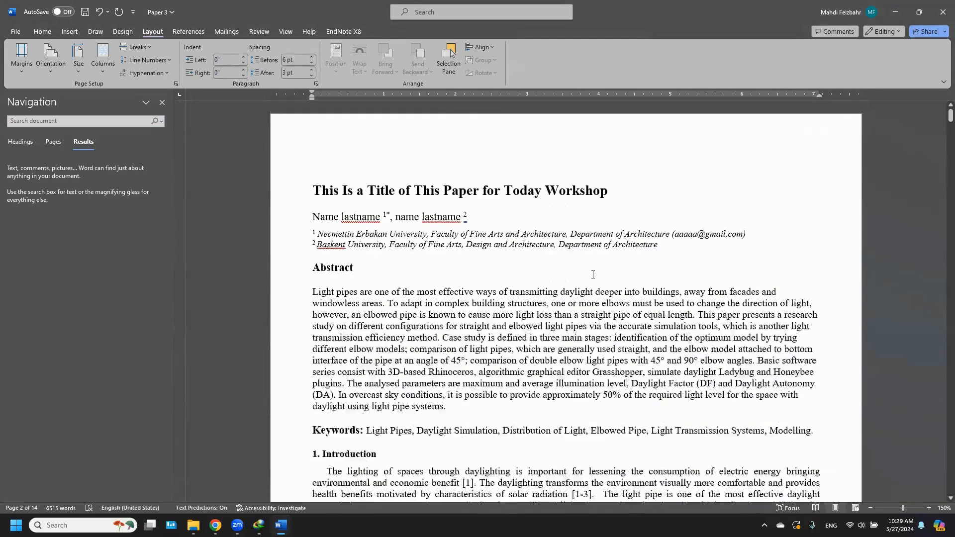
scroll(593, 275, down, 15)
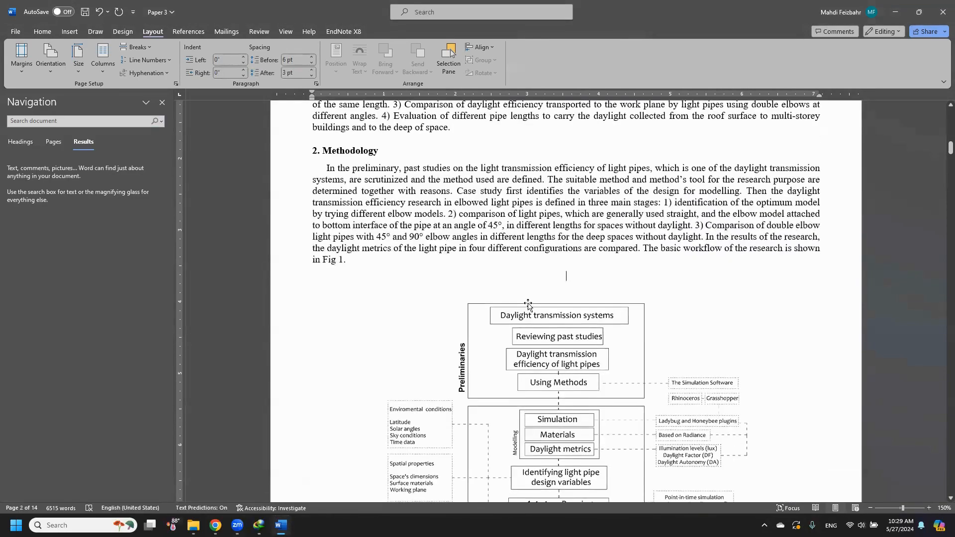
click(578, 293)
key(BackSpace)
key(BackSpace)
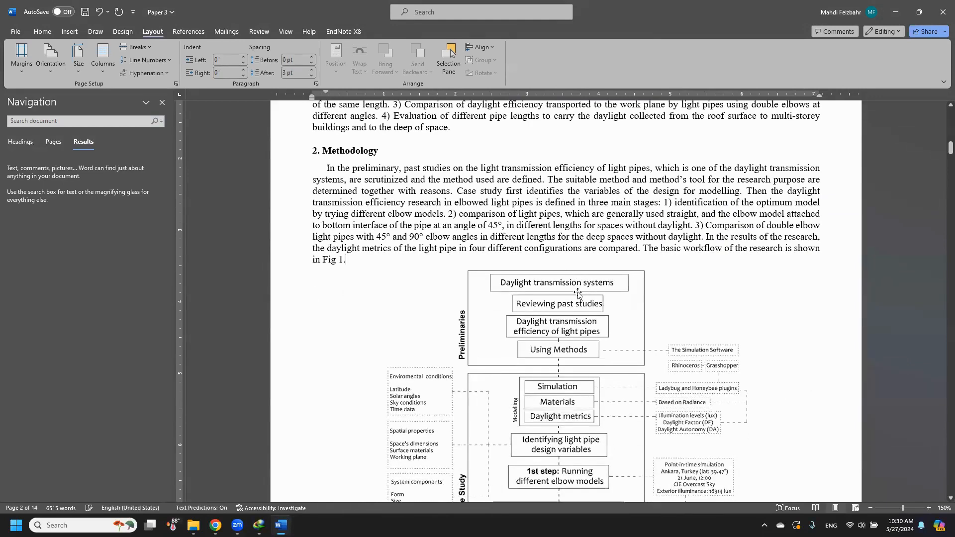
Step: Shrink the Figure 1 flowchart proportionally to about 3.81 in high by 3.35 in wide
scroll(577, 299, down, 5)
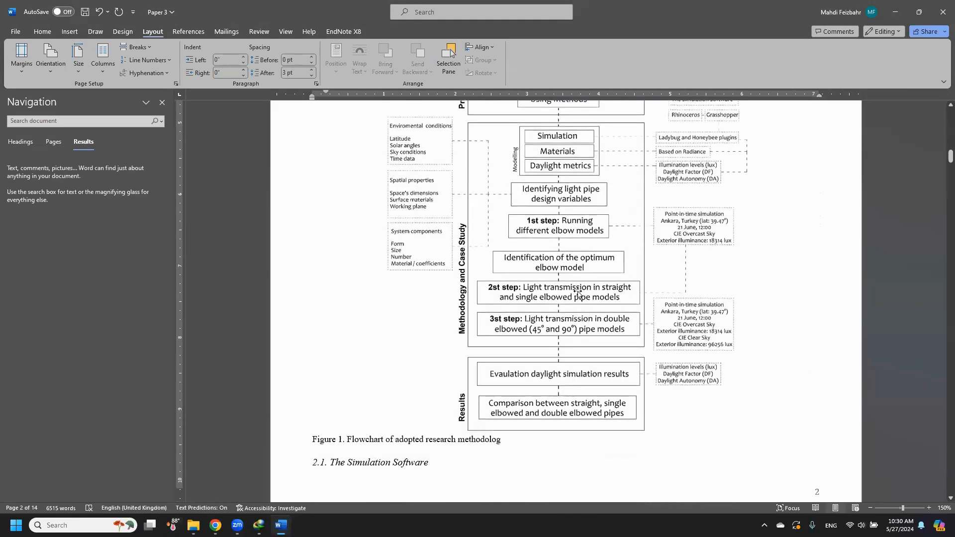
scroll(575, 309, down, 2)
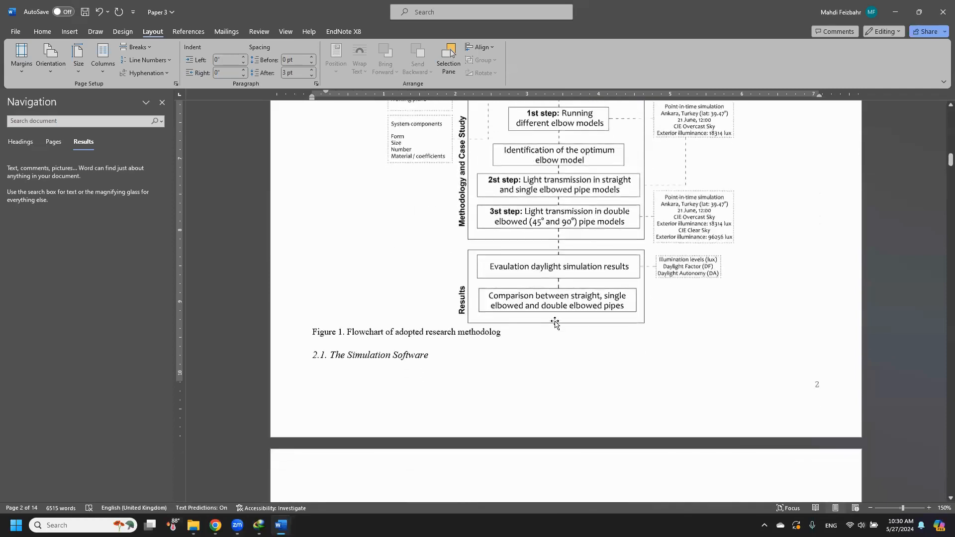
click(542, 228)
scroll(542, 228, up, 1)
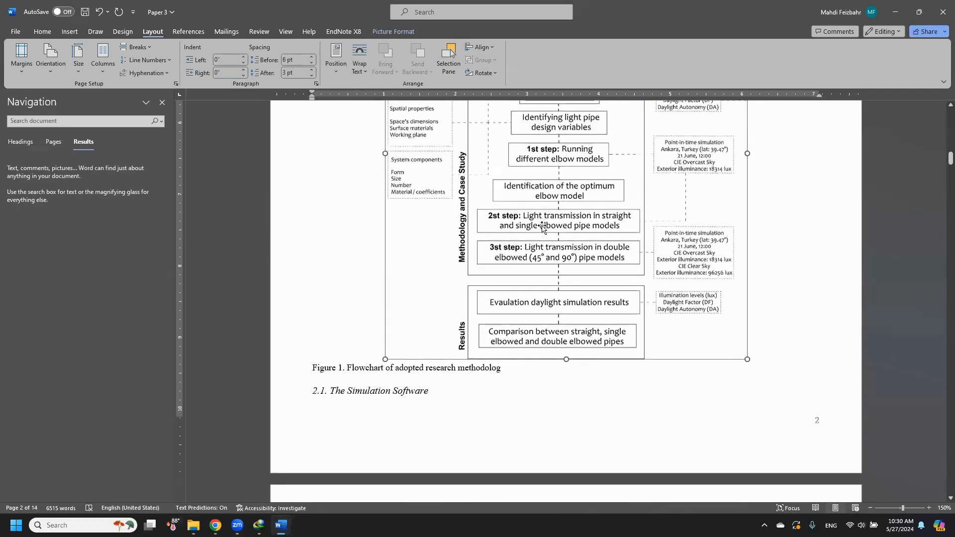
scroll(542, 228, up, 6)
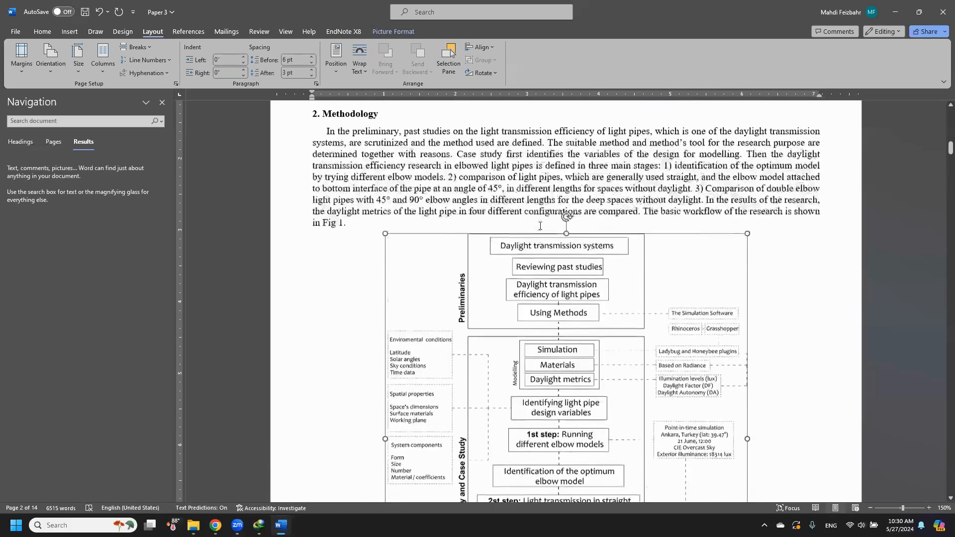
scroll(541, 233, down, 3)
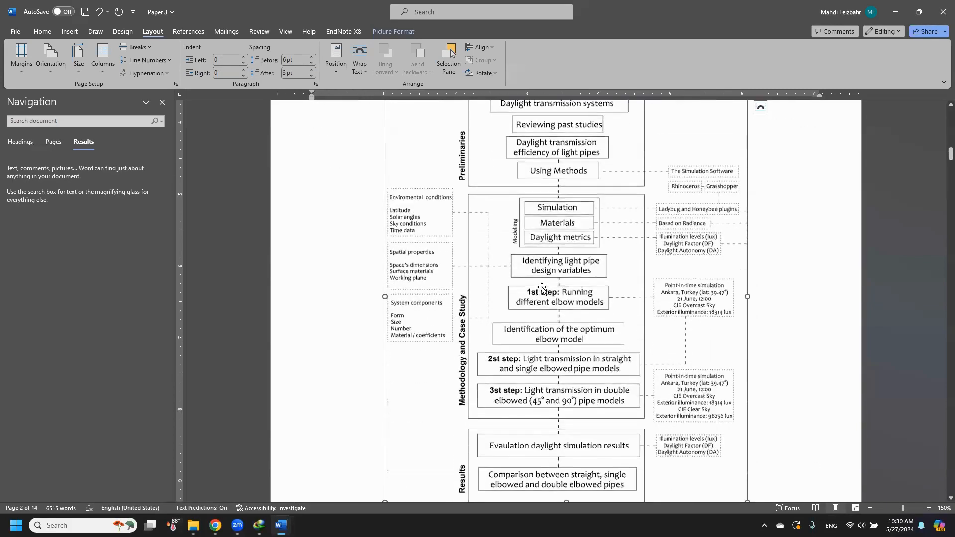
scroll(549, 340, down, 5)
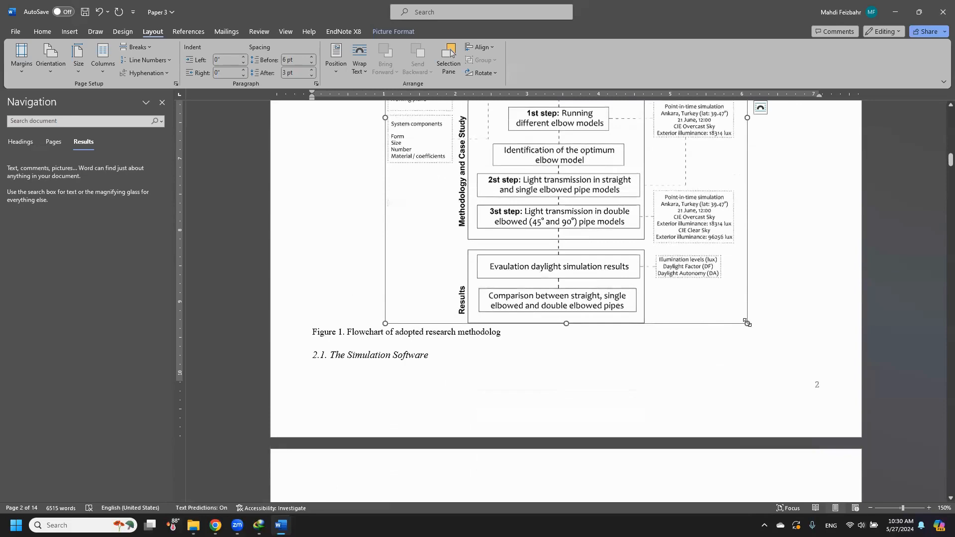
drag(746, 323, 616, 185)
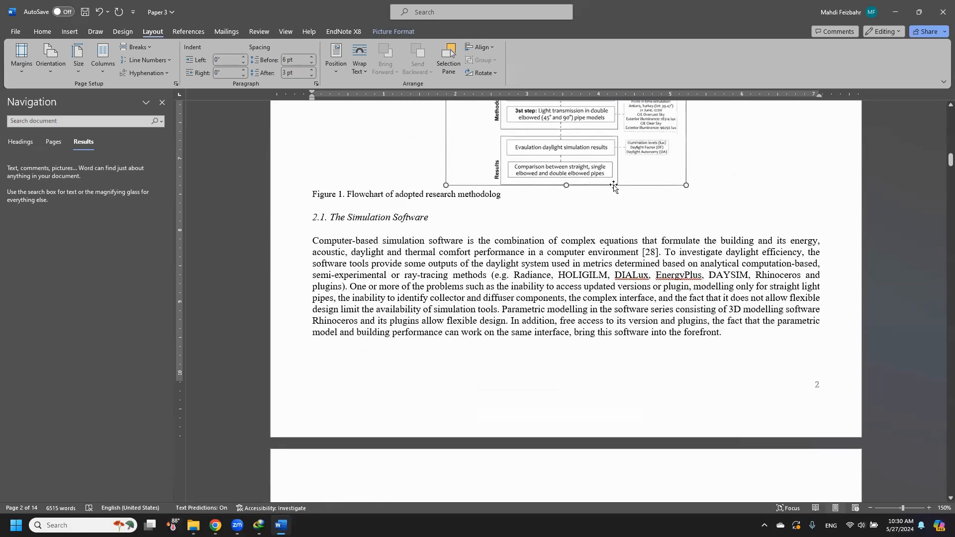
Step: Examine the resized Figure 1 flowchart's legibility at up to 500% zoom, and return to 110%
scroll(580, 283, up, 8)
scroll(579, 283, down, 2)
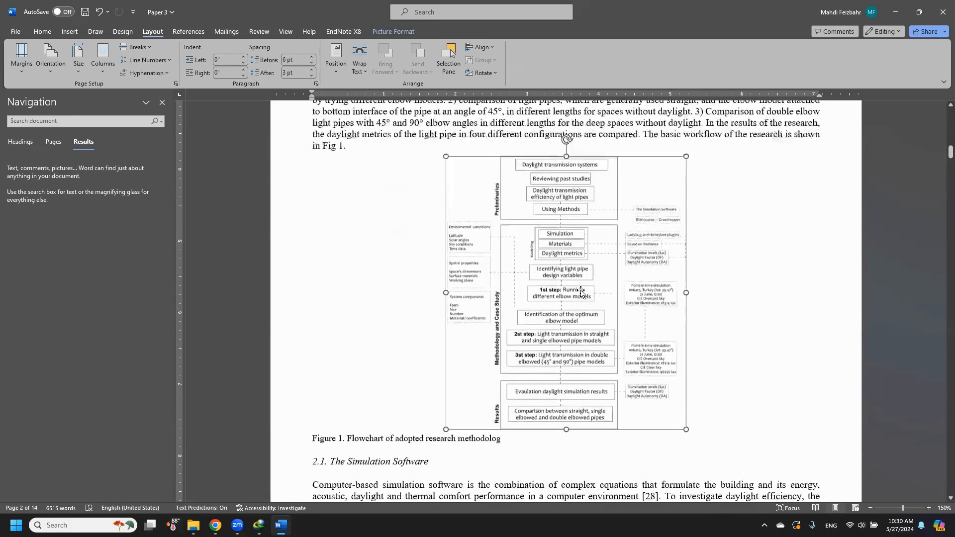
scroll(581, 291, up, 10)
scroll(581, 291, up, 16)
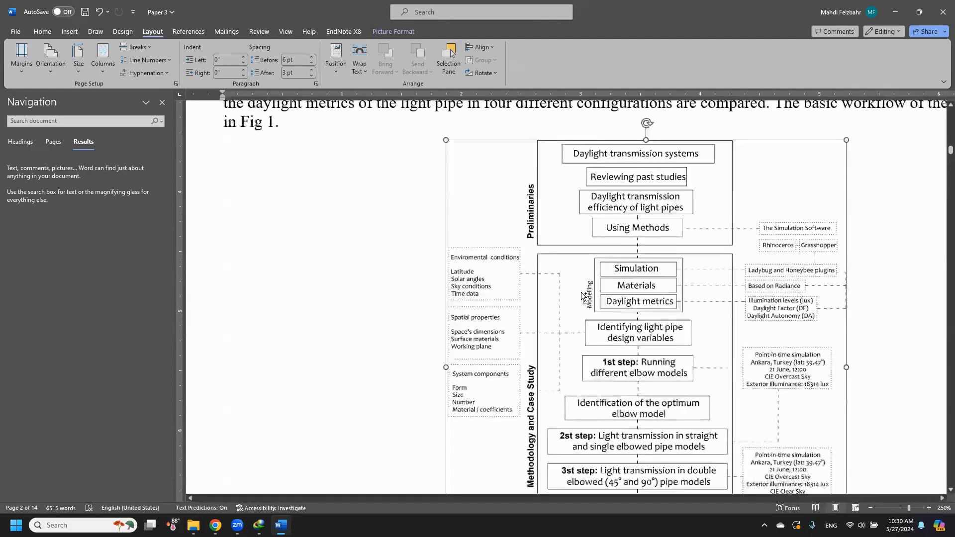
scroll(581, 291, up, 9)
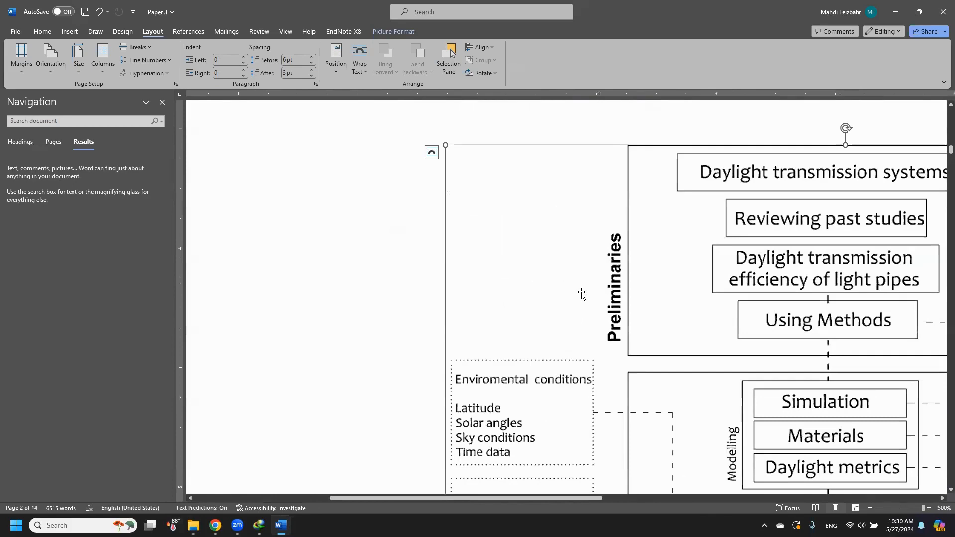
scroll(587, 292, down, 20)
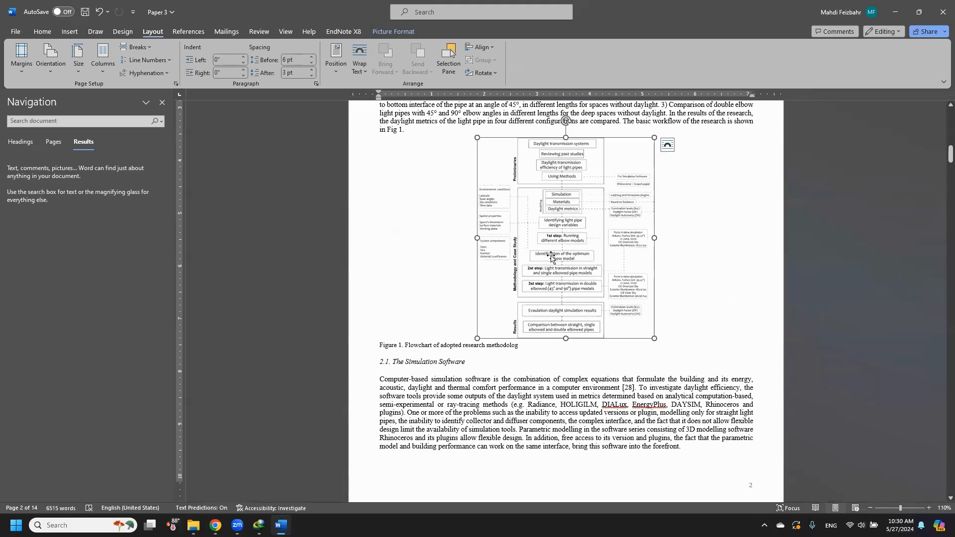
Step: Enlarge the Figure 1 flowchart proportionally to 3.5 in wide by 3.98 in high
click(527, 346)
click(504, 270)
double_click(497, 165)
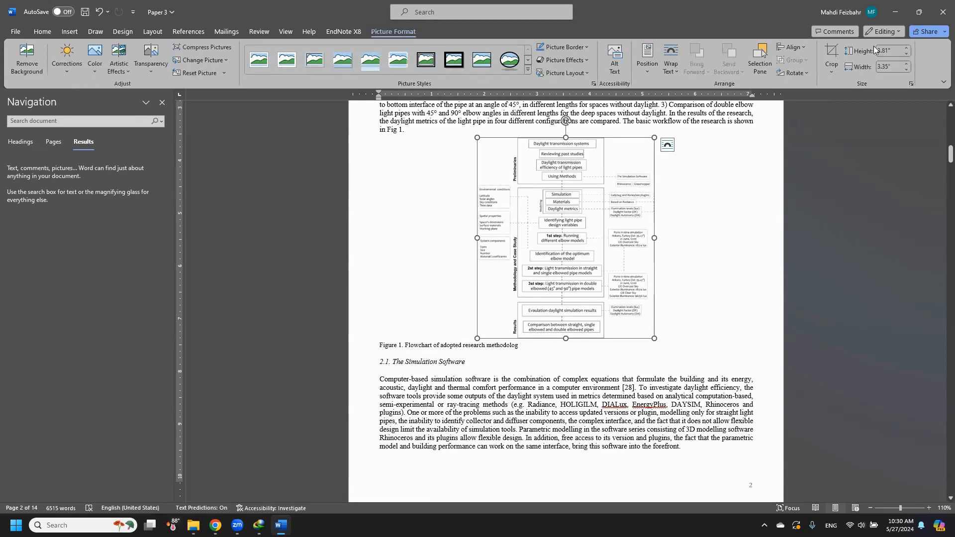
click(919, 12)
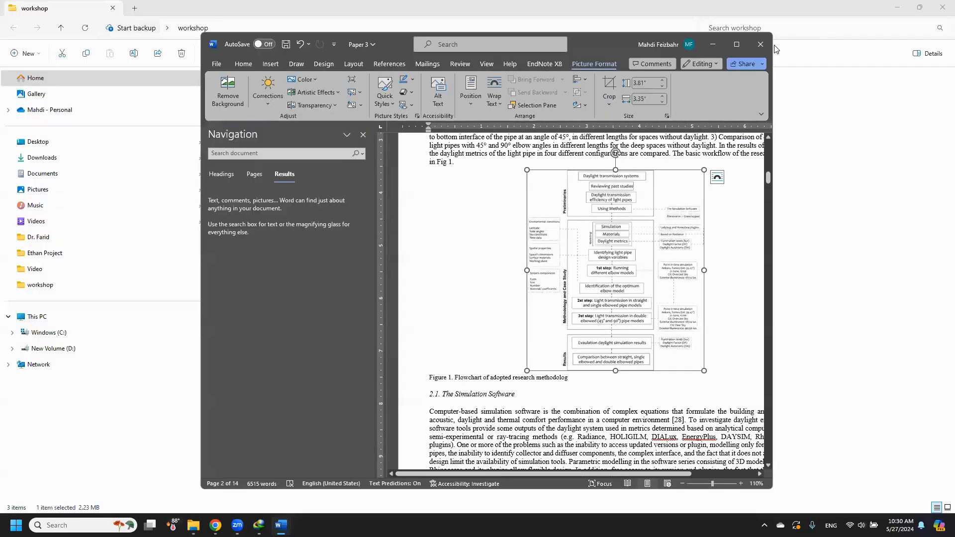
click(662, 96)
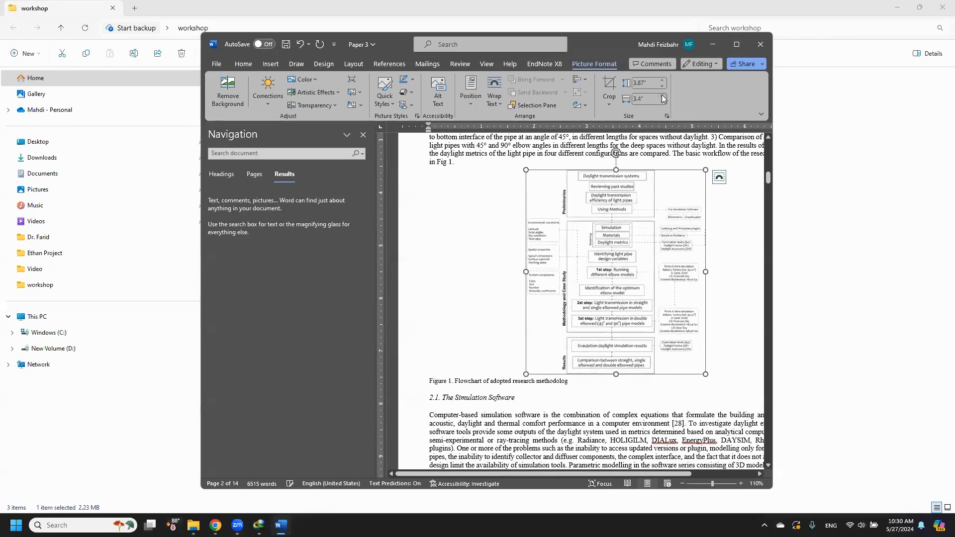
click(662, 96)
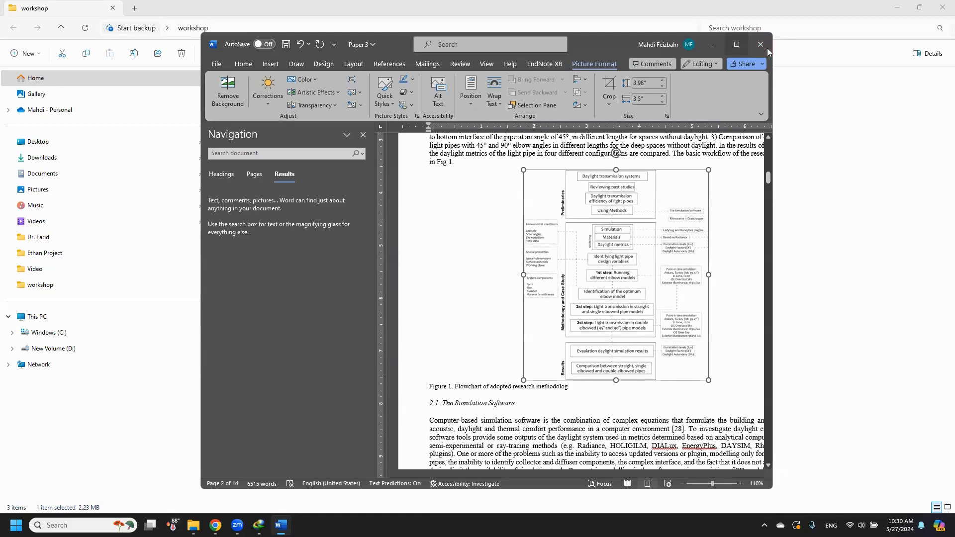
click(736, 44)
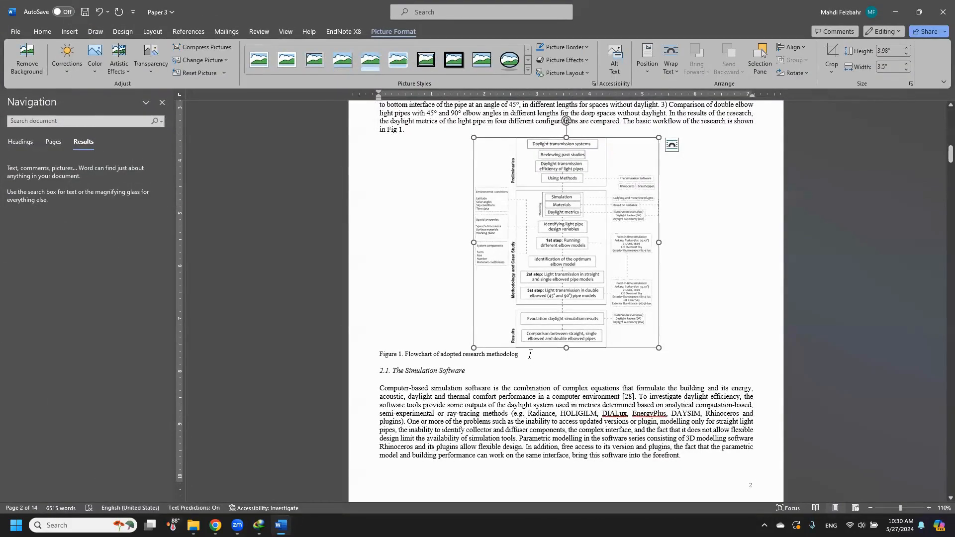
Step: Center the Figure 1 caption beneath the flowchart
drag(529, 354, 452, 339)
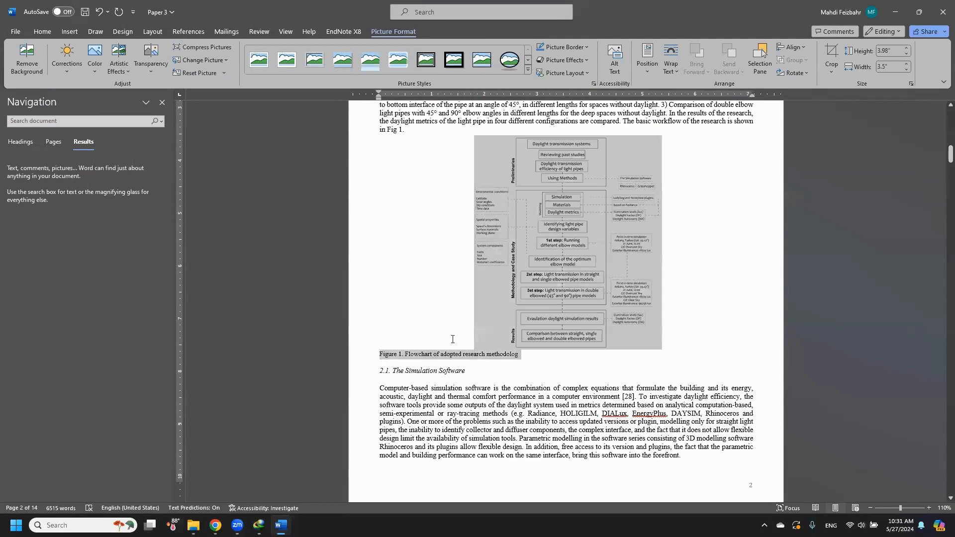
drag(453, 339, 453, 343)
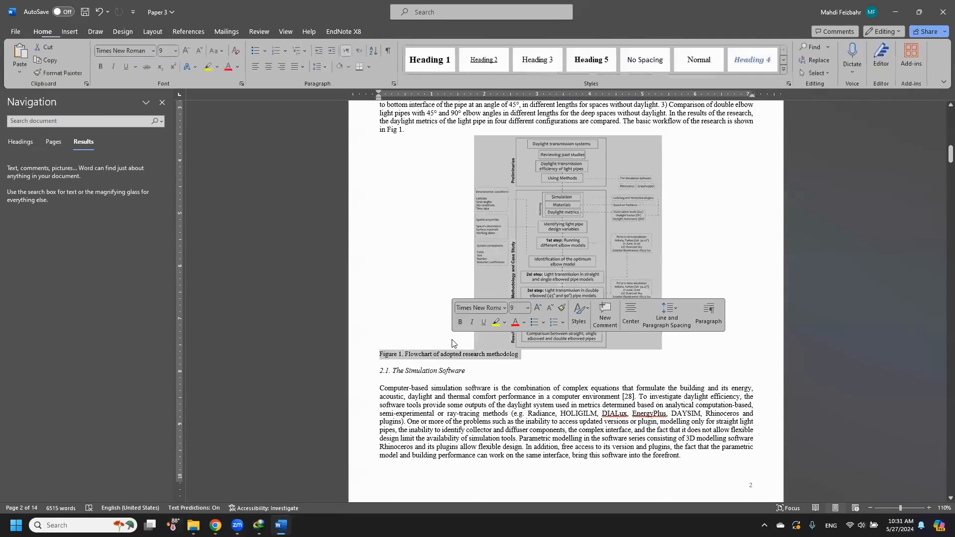
key(ctrl+e)
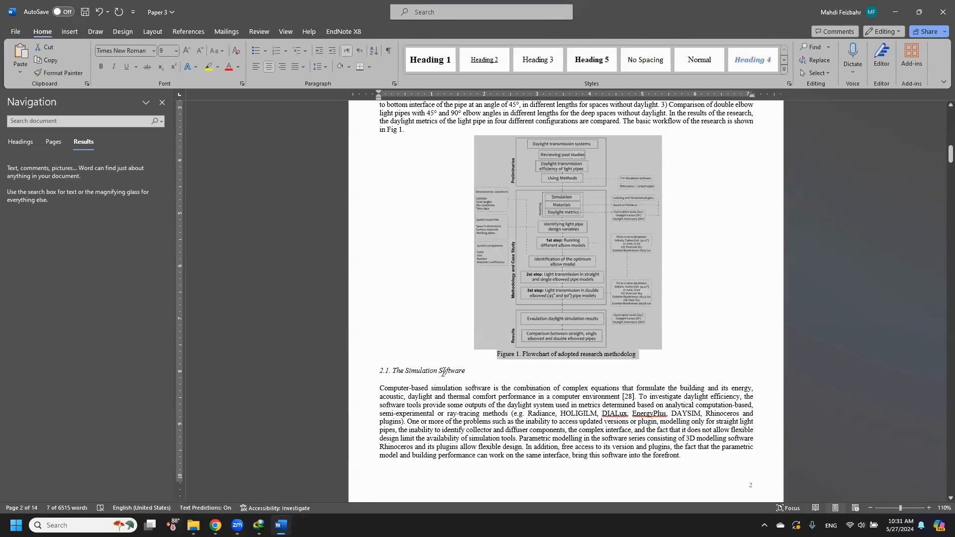
click(503, 354)
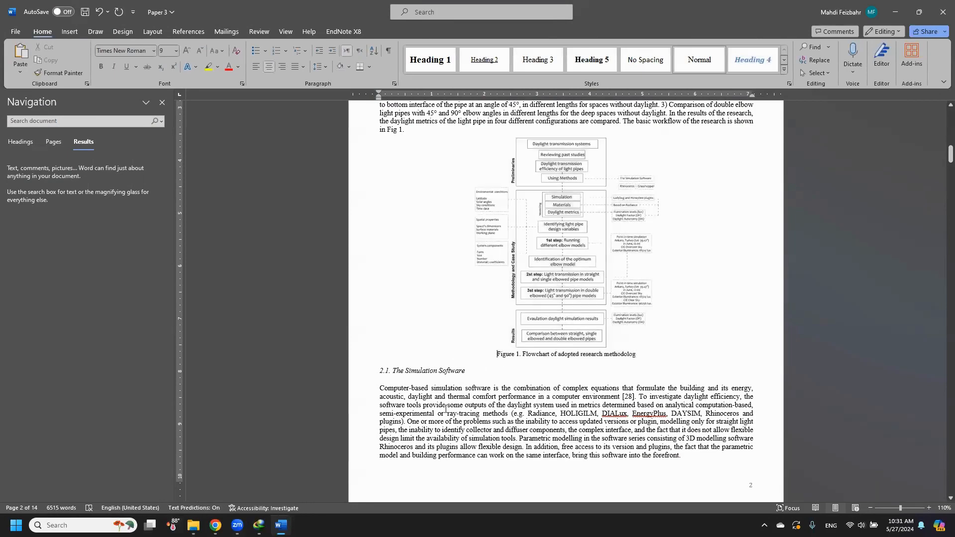
Step: Make the "Figure 1." label at the start of the flowchart caption bold
drag(663, 356, 491, 298)
click(503, 364)
ctrl+scroll(504, 364, up, 2)
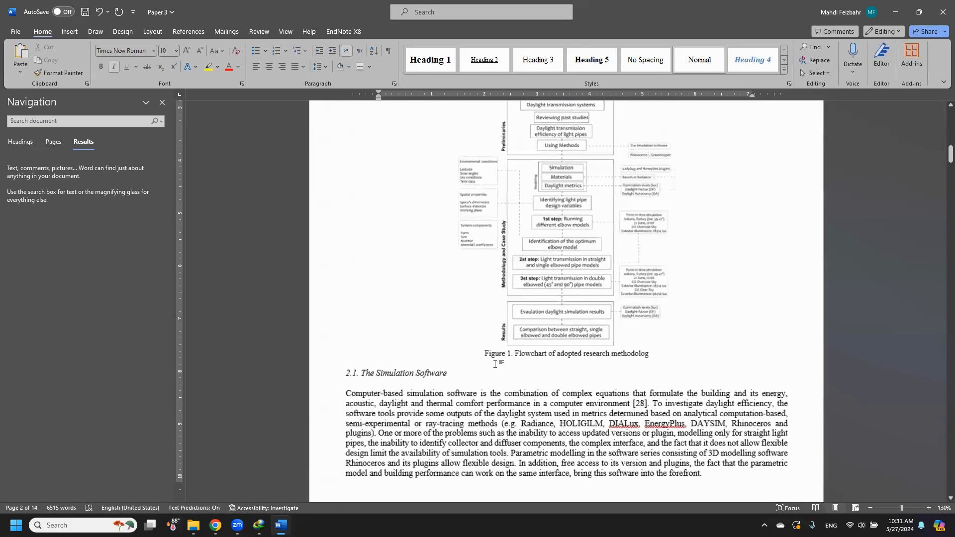
drag(514, 353, 482, 353)
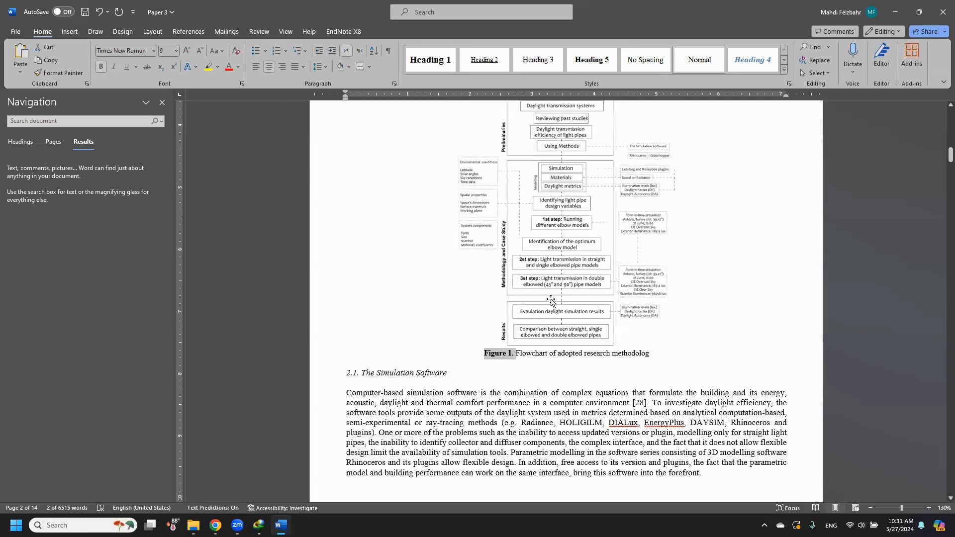
Step: Set the Figure 1 flowchart's text wrapping to In Line with Text
scroll(550, 301, up, 5)
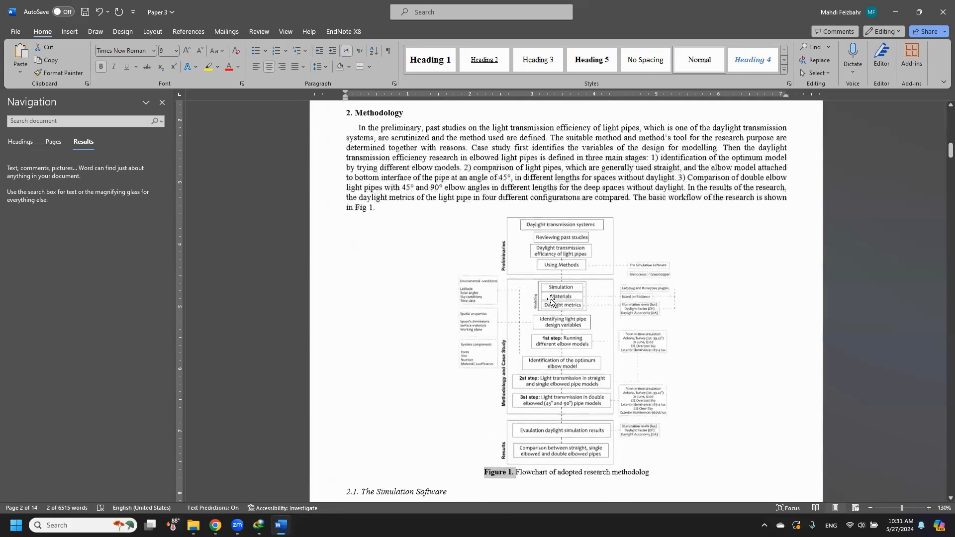
click(567, 293)
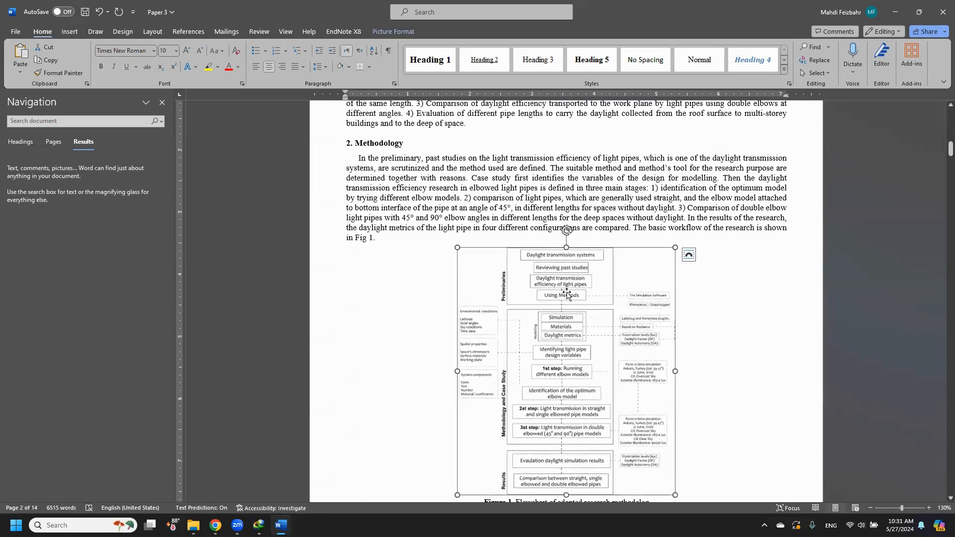
scroll(566, 298, down, 1)
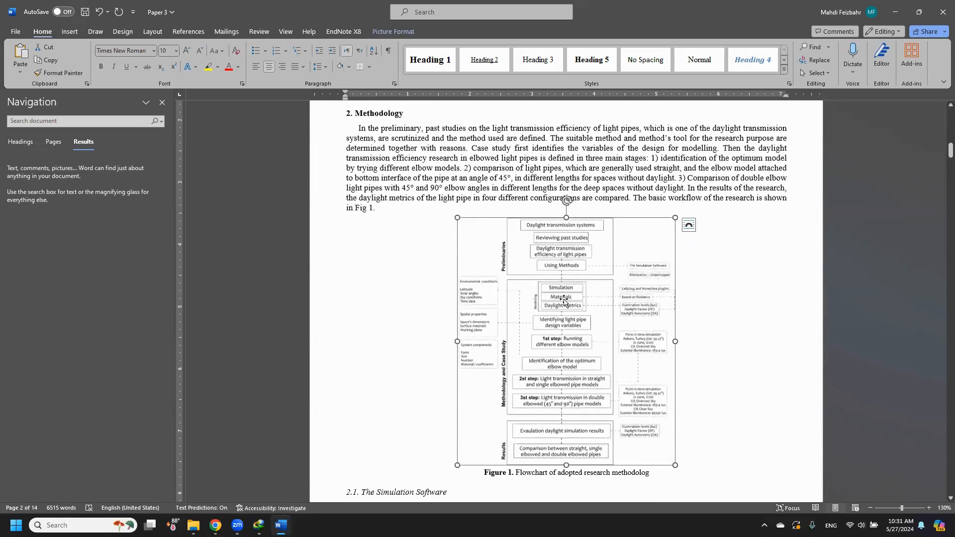
scroll(564, 301, down, 2)
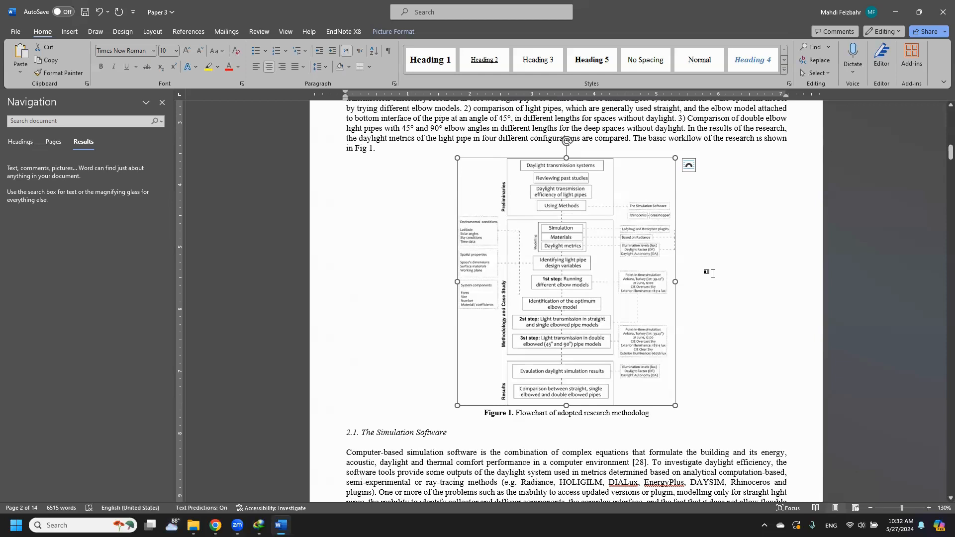
right_click(618, 234)
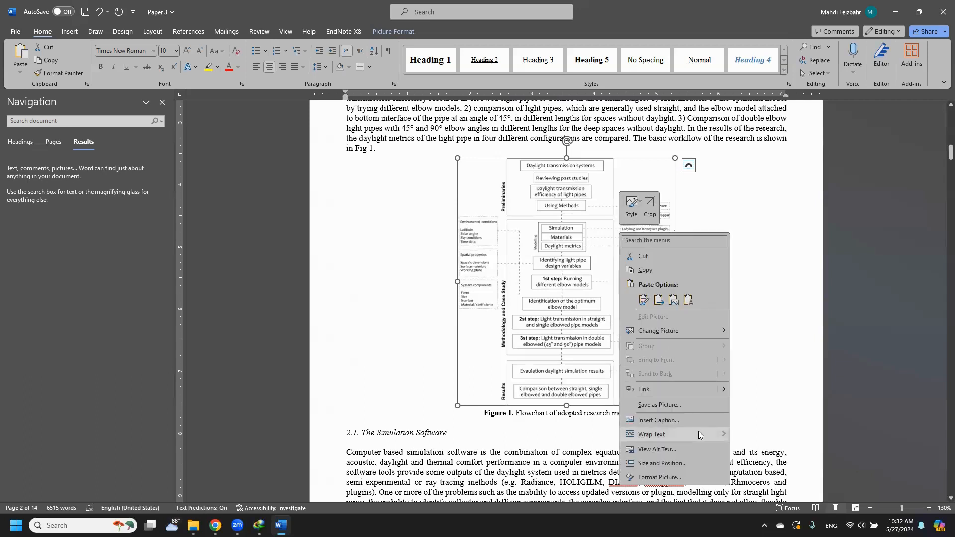
mouse_move(698, 434)
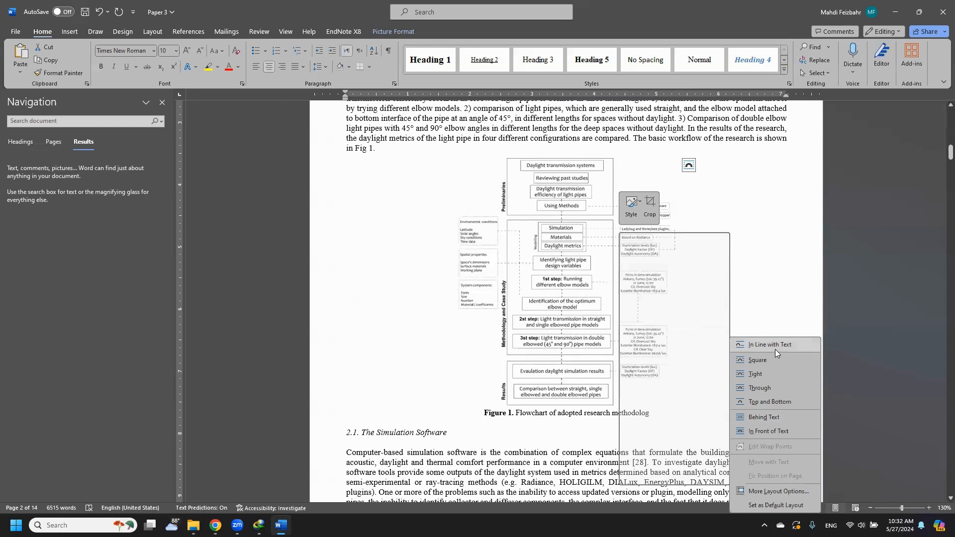
click(775, 349)
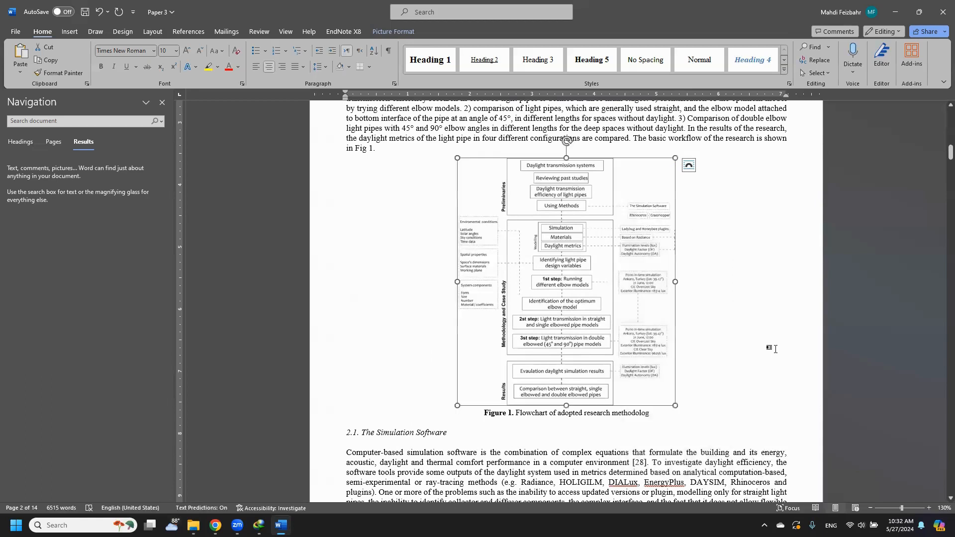
Step: Change the Figure 1 flowchart's text wrapping to Square
right_click(534, 237)
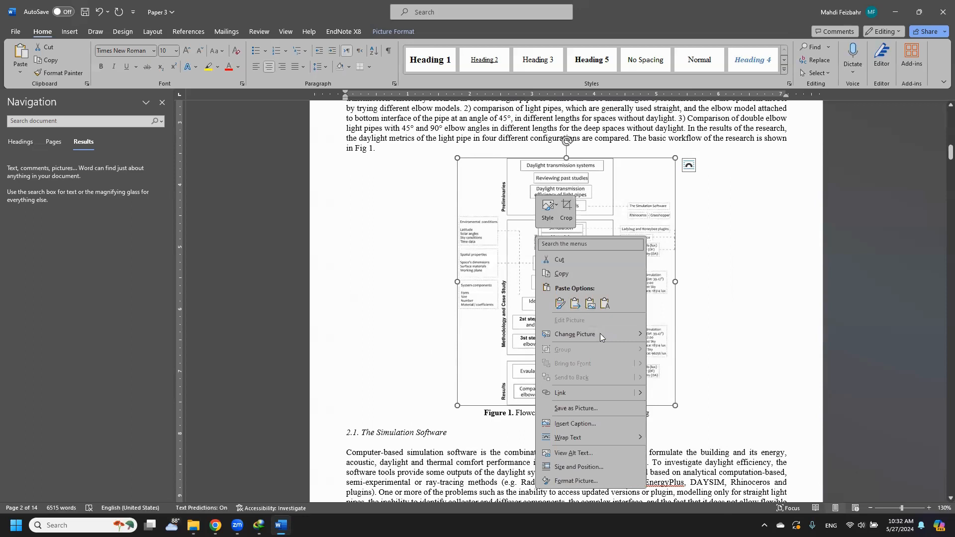
mouse_move(606, 337)
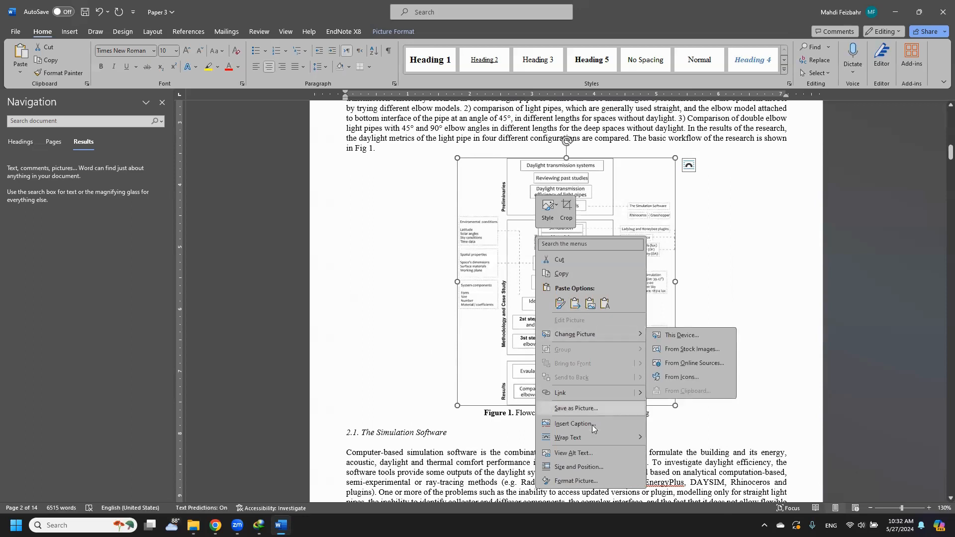
mouse_move(590, 437)
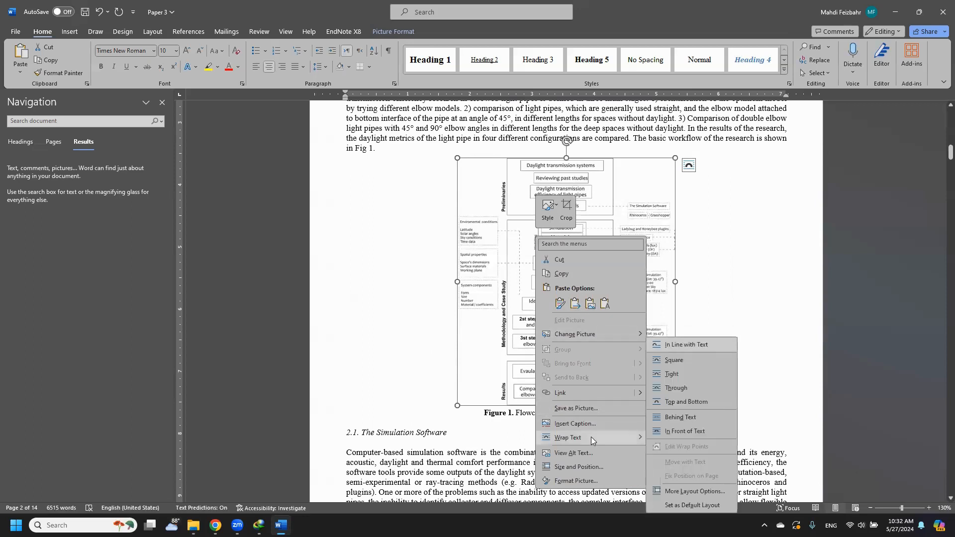
click(671, 361)
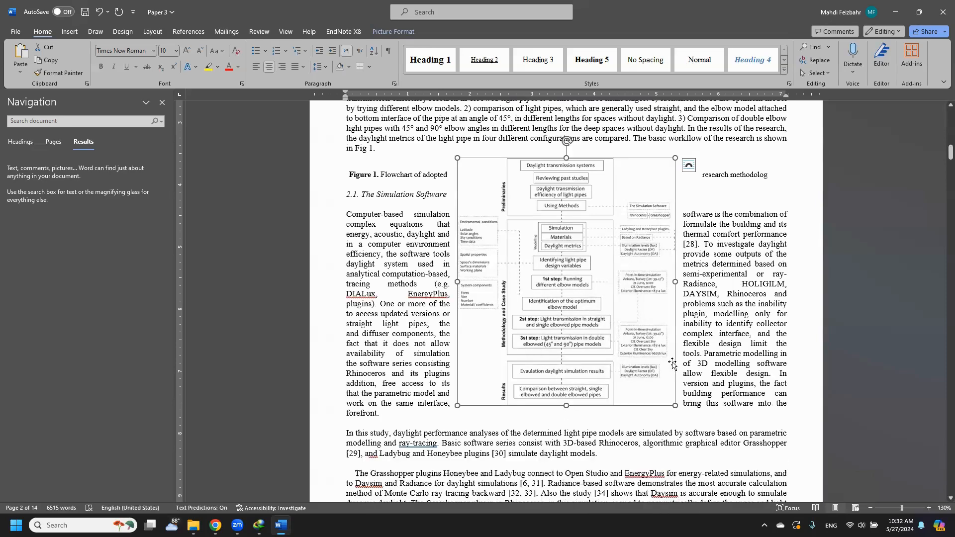
Step: Insert blank lines after the paragraph ending "in Fig 1." and move the flowchart into that space above its caption
click(381, 148)
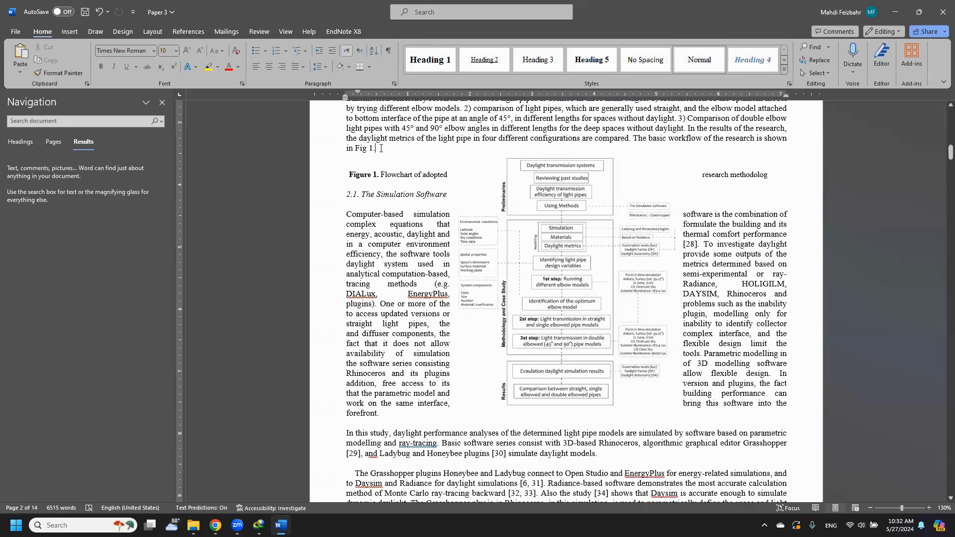
key(ctrl+z)
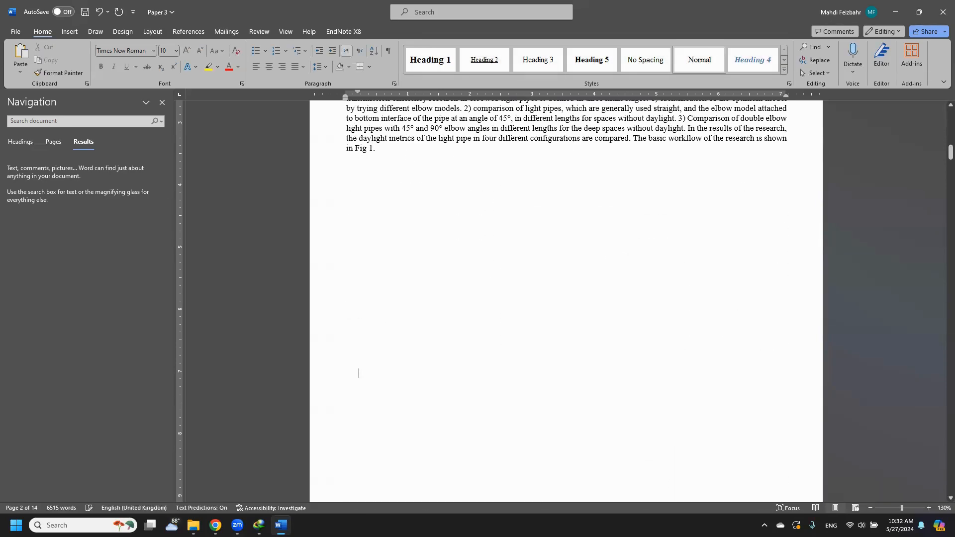
scroll(418, 164, down, 7)
click(550, 236)
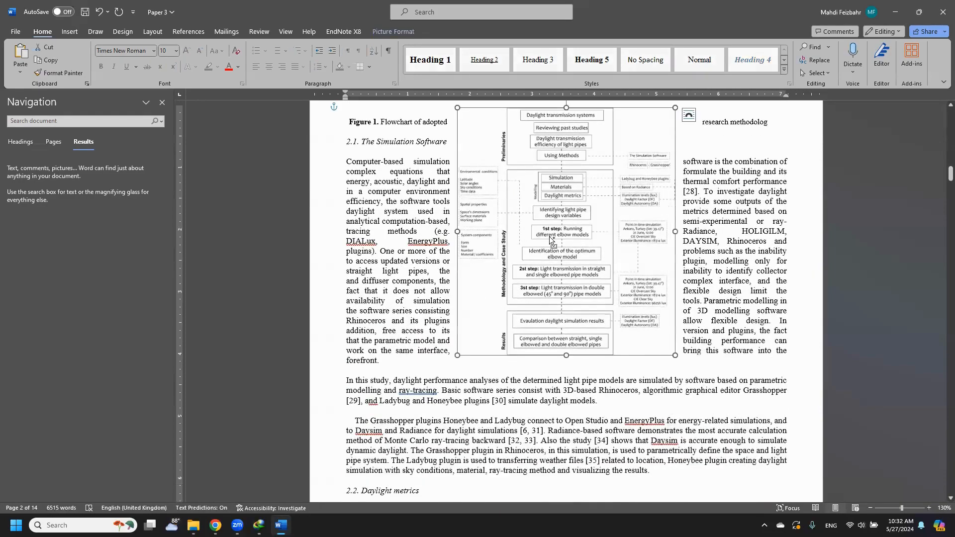
key(ctrl+x)
scroll(446, 193, up, 5)
click(446, 194)
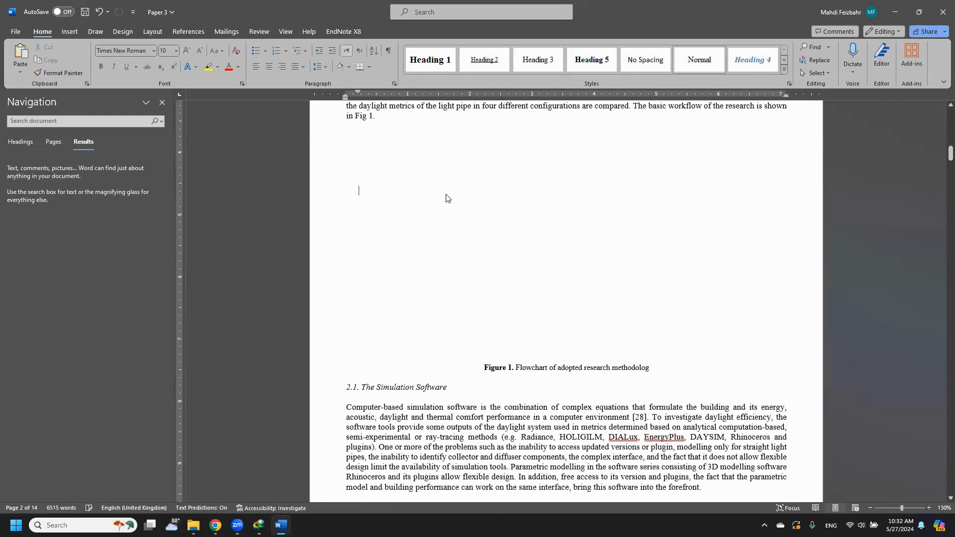
key(ctrl+v)
drag(421, 328, 519, 251)
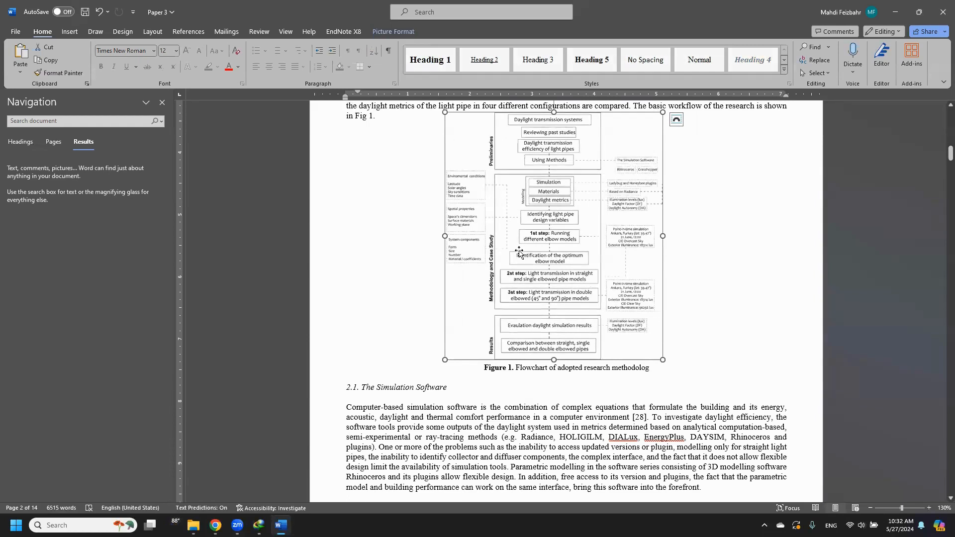
Step: Switch the repositioned flowchart's text wrapping from Square to In Line with Text
right_click(575, 230)
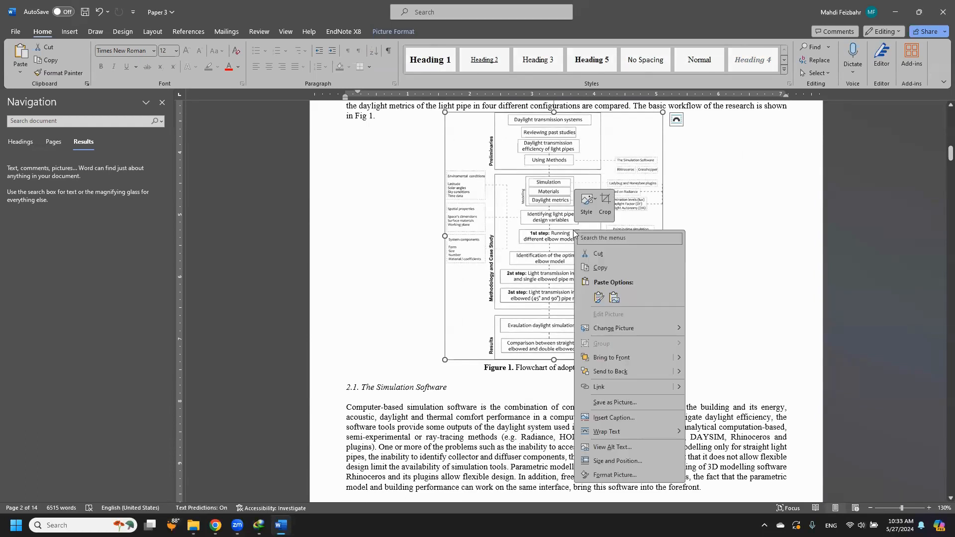
mouse_move(603, 437)
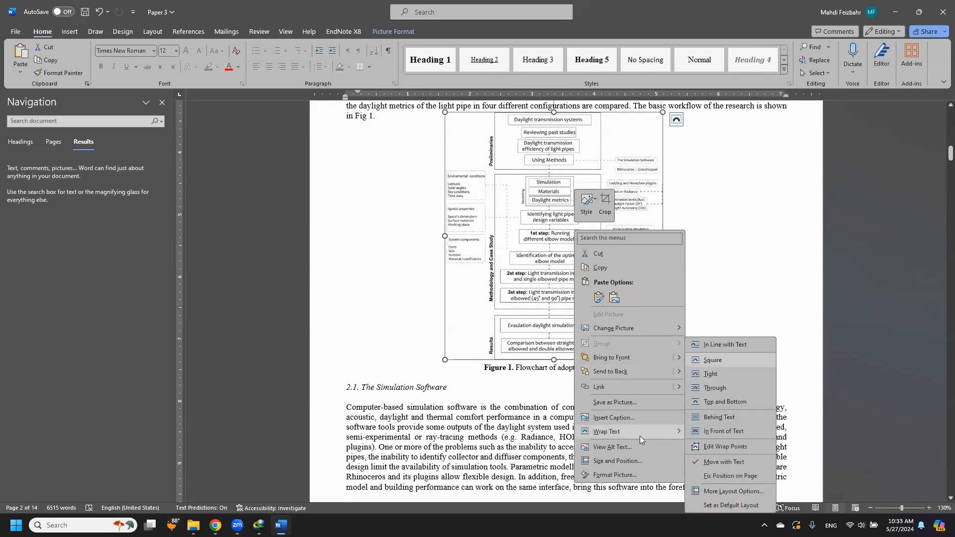
click(715, 344)
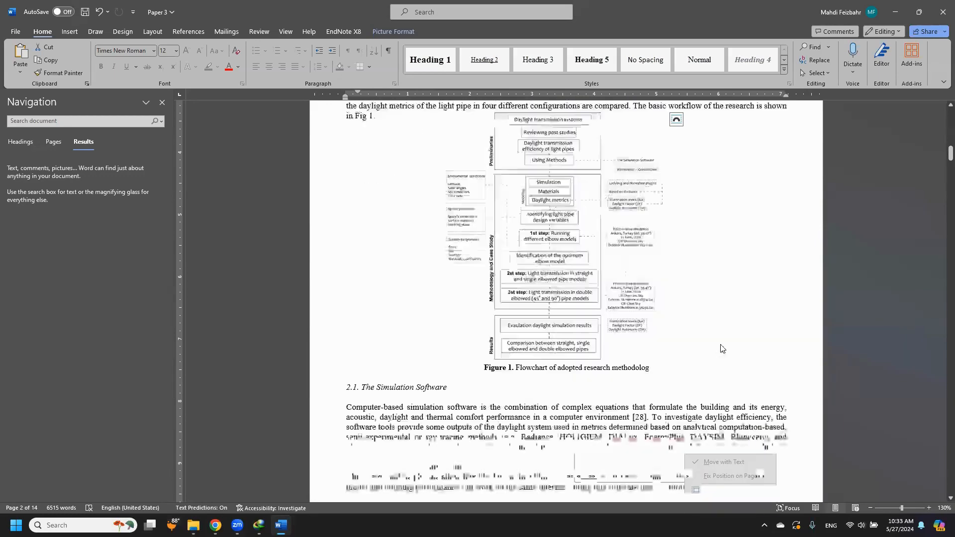
Step: Move the flowchart to the blank line just above the Figure 1 caption and center it
key(ctrl+x)
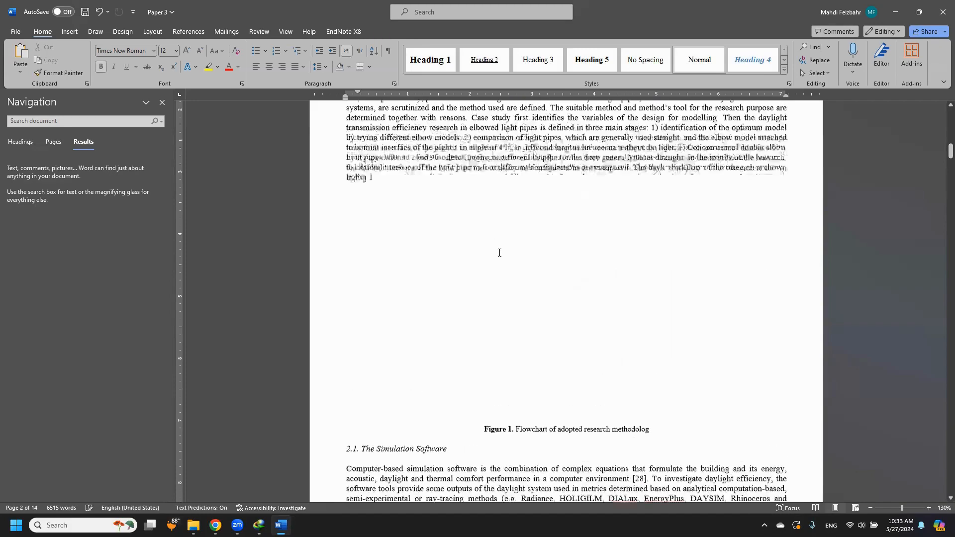
scroll(512, 314, down, 2)
click(573, 399)
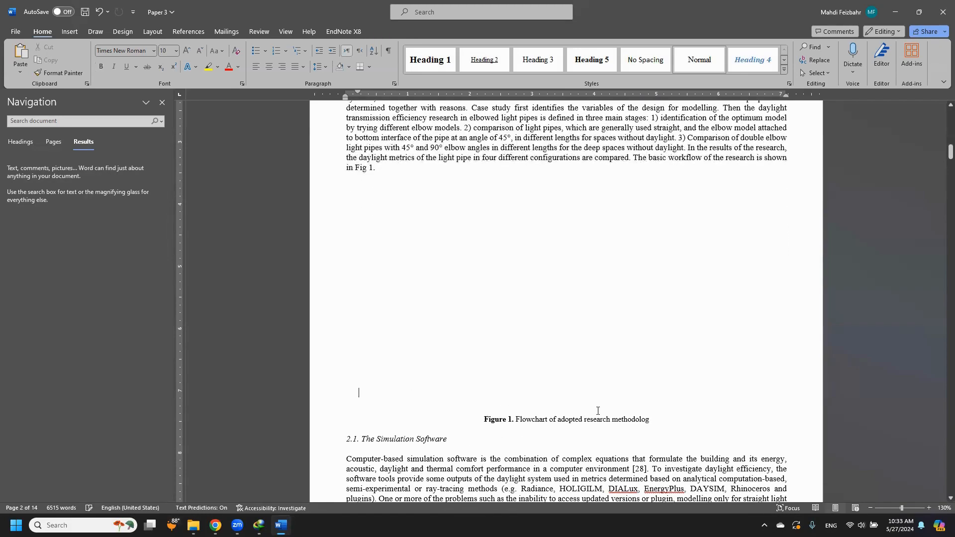
key(ctrl+v)
scroll(592, 405, down, 3)
click(512, 293)
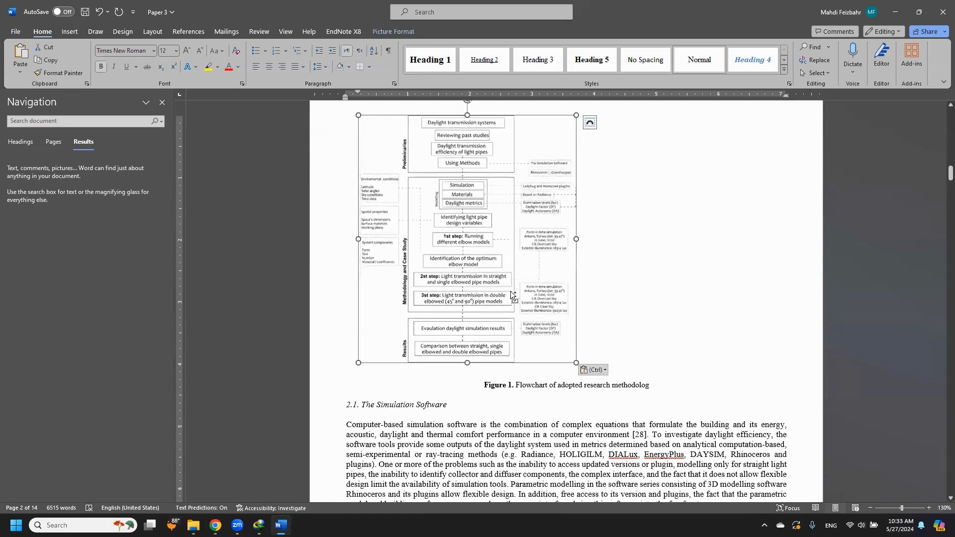
key(ctrl+e)
Step: Delete the surplus blank lines between the paragraph ending "in Fig 1." and the flowchart
scroll(498, 191, up, 8)
drag(498, 191, 432, 216)
key(Delete)
key(Delete)
key(Delete)
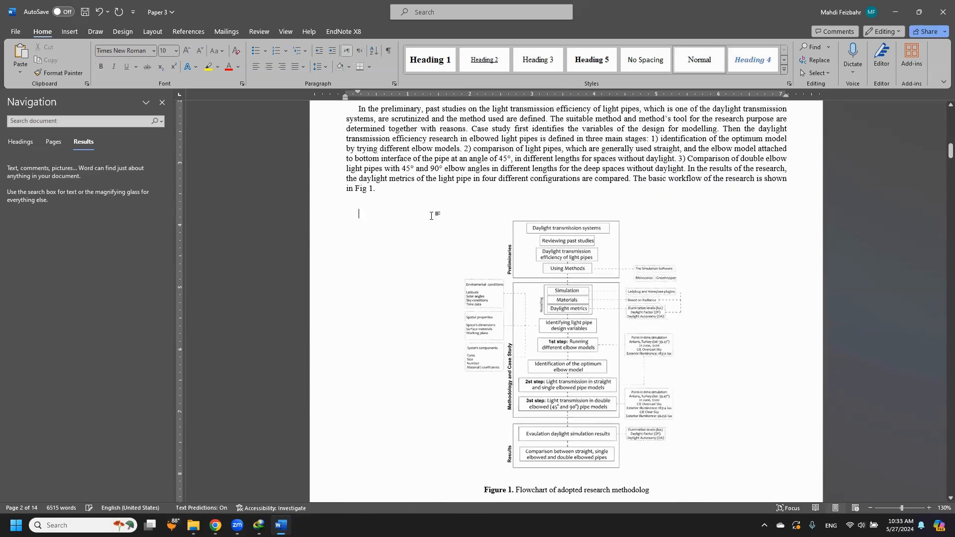
scroll(487, 310, down, 3)
scroll(487, 309, down, 2)
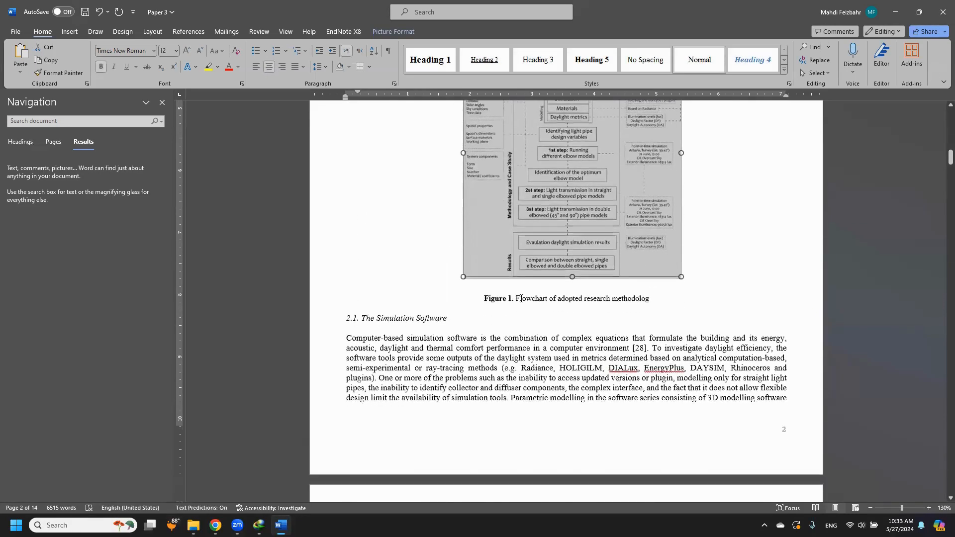
Step: Remove the blank line between the flowchart and the Figure 1 caption
click(523, 285)
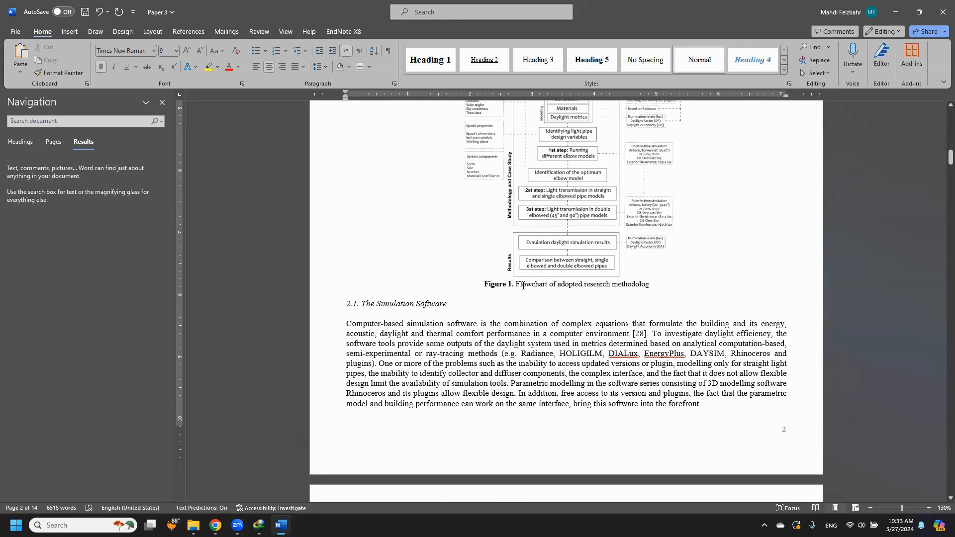
drag(485, 286, 684, 288)
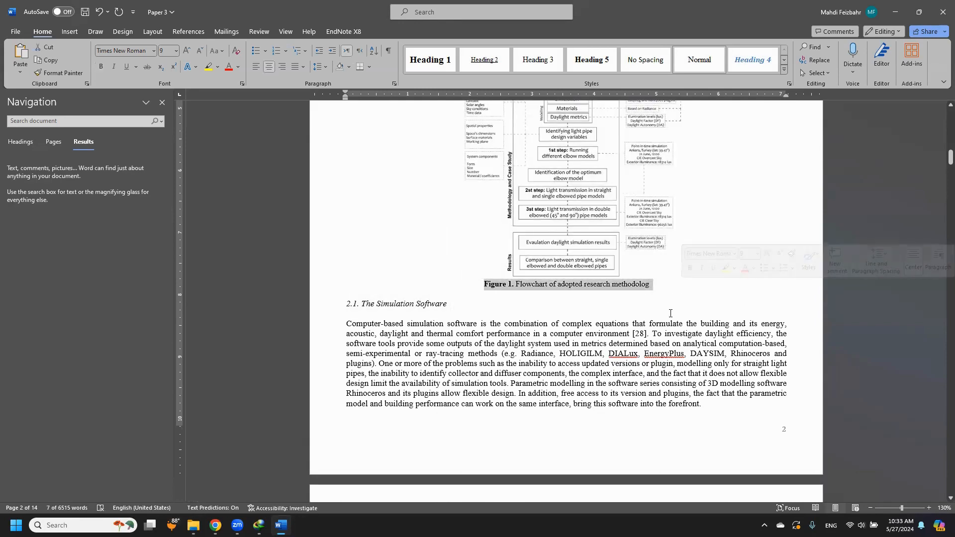
Step: Center the whole of Table 1 horizontally on the page beneath its caption
scroll(669, 314, down, 5)
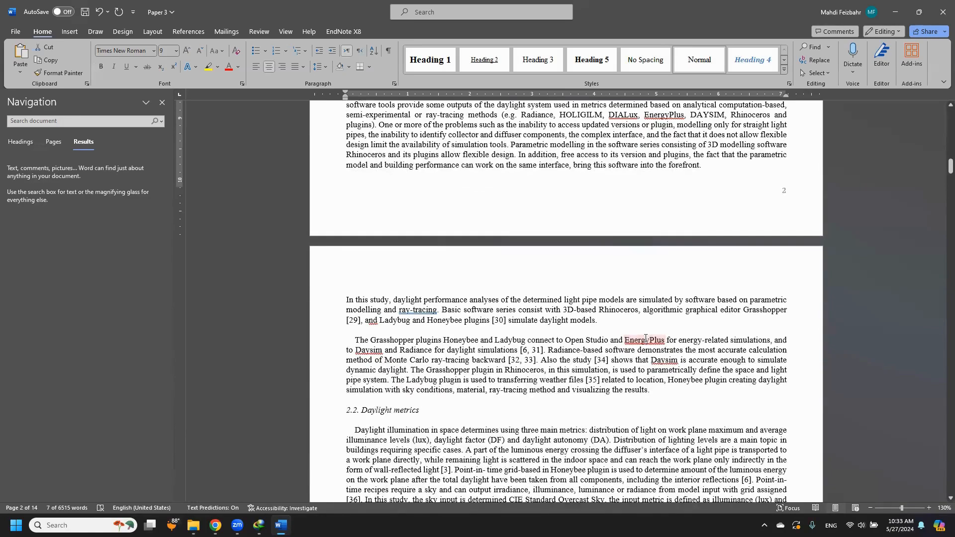
scroll(630, 337, down, 2)
scroll(629, 337, down, 10)
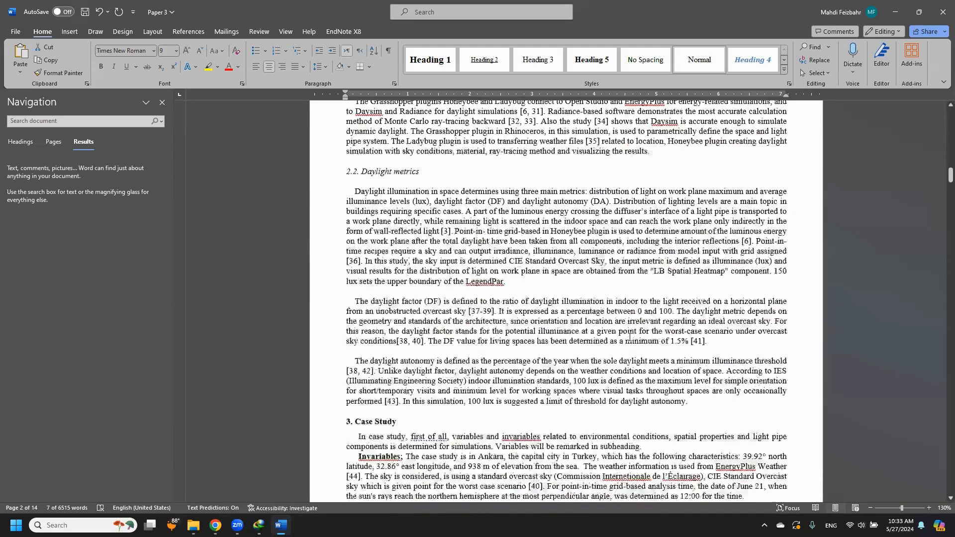
scroll(626, 338, down, 4)
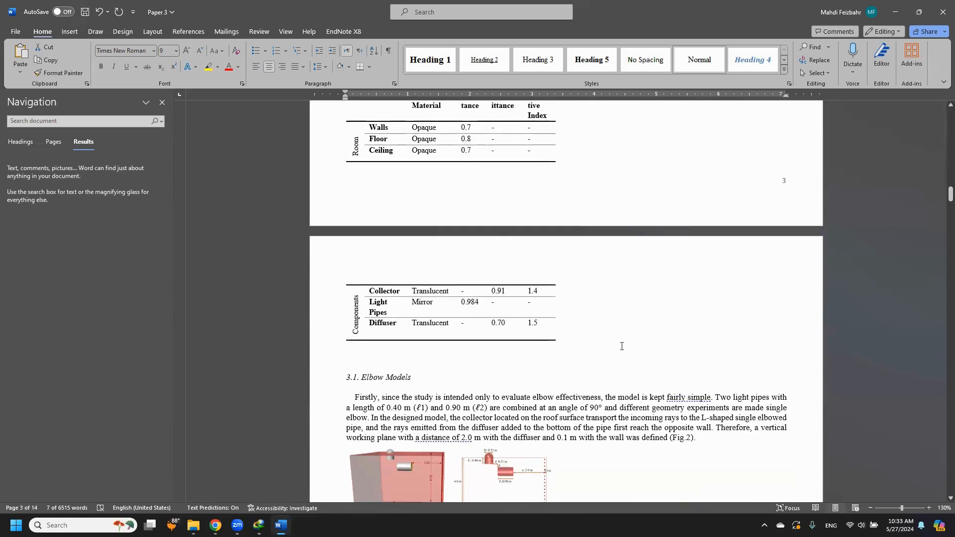
scroll(622, 346, up, 3)
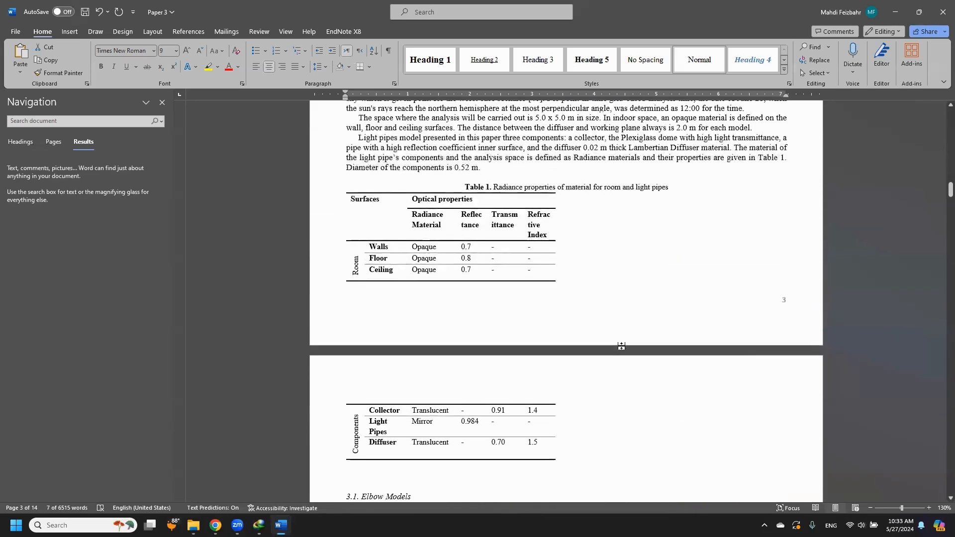
click(437, 258)
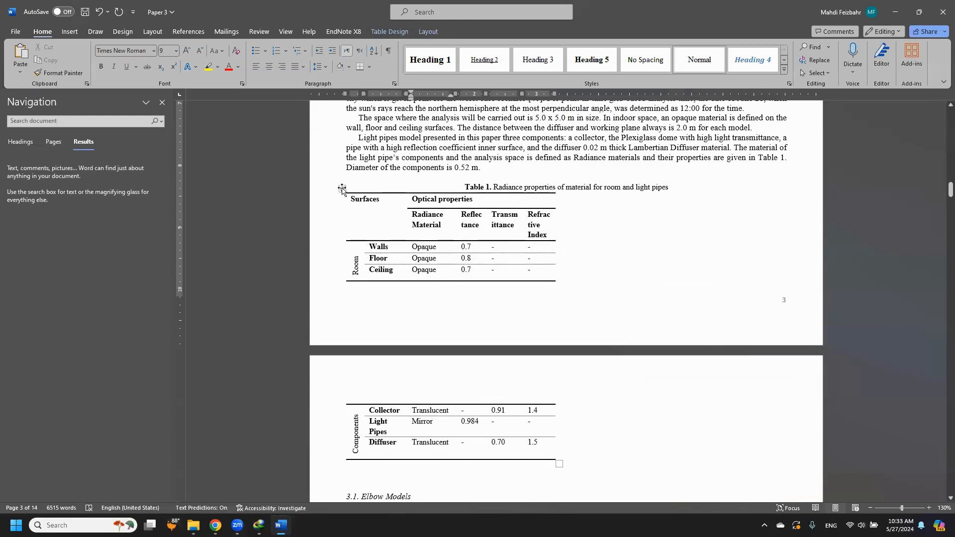
click(641, 188)
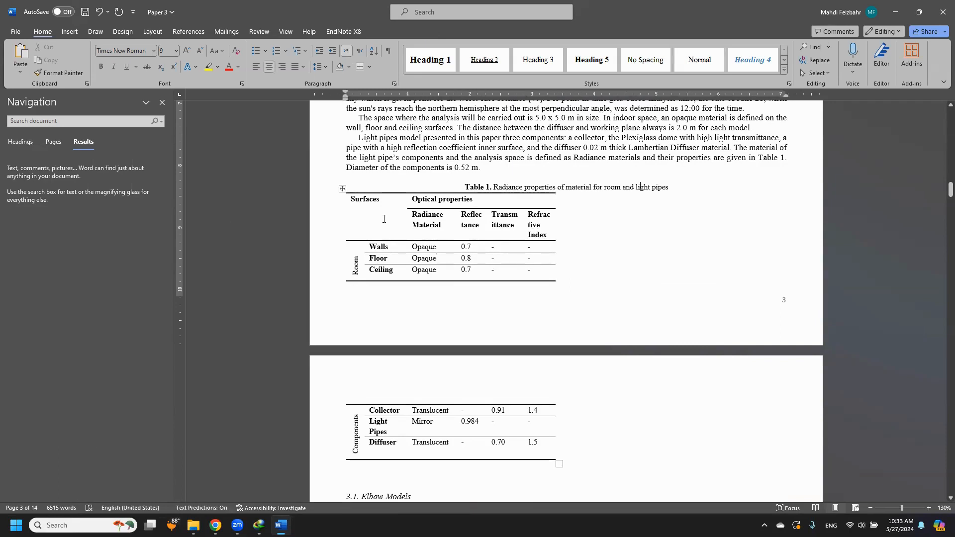
click(342, 189)
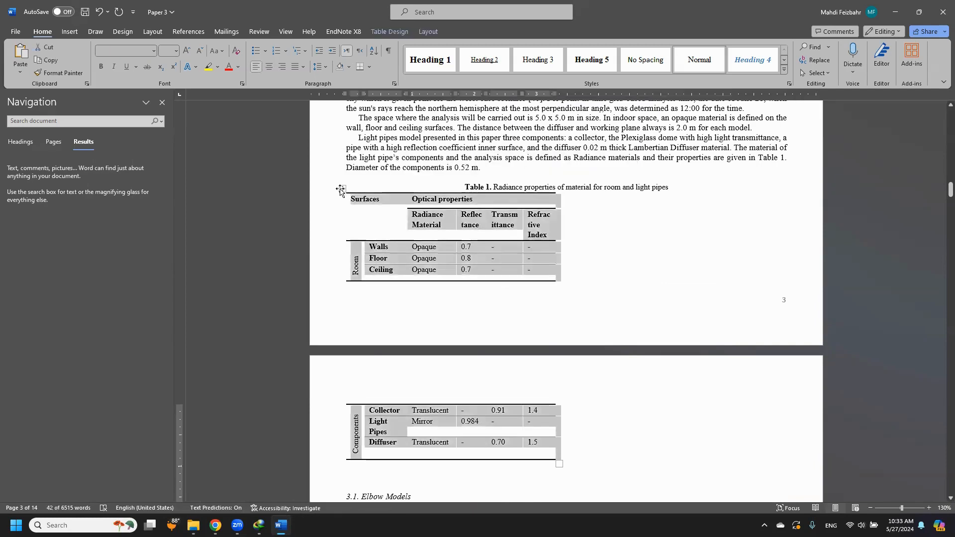
key(ctrl+e)
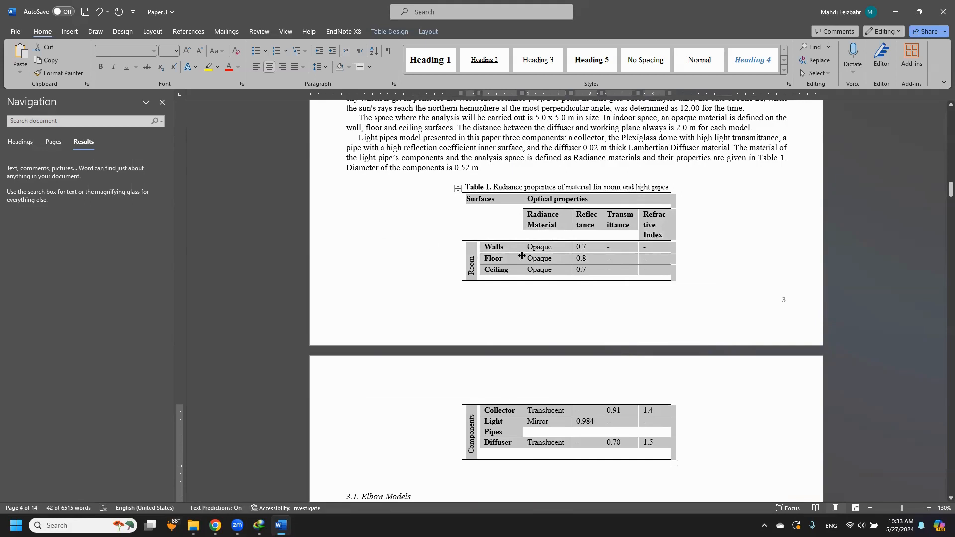
Step: Insert blank lines after the paragraph ending "0.52 m." to push the Table 1 caption and the entire table onto the next page
click(493, 171)
key(Return)
key(Return)
key(Return)
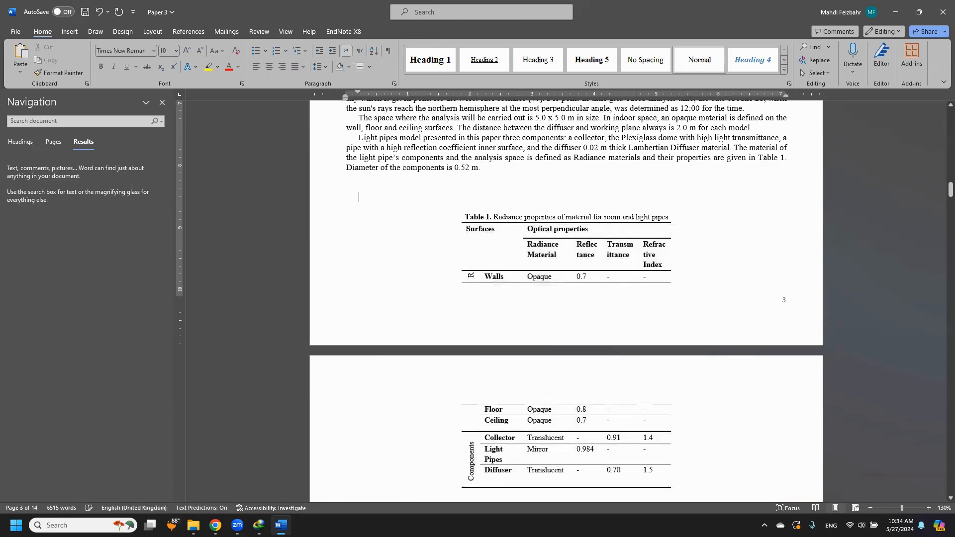
key(Return)
key(Return)
key(Return)
key(Return)
key(Return)
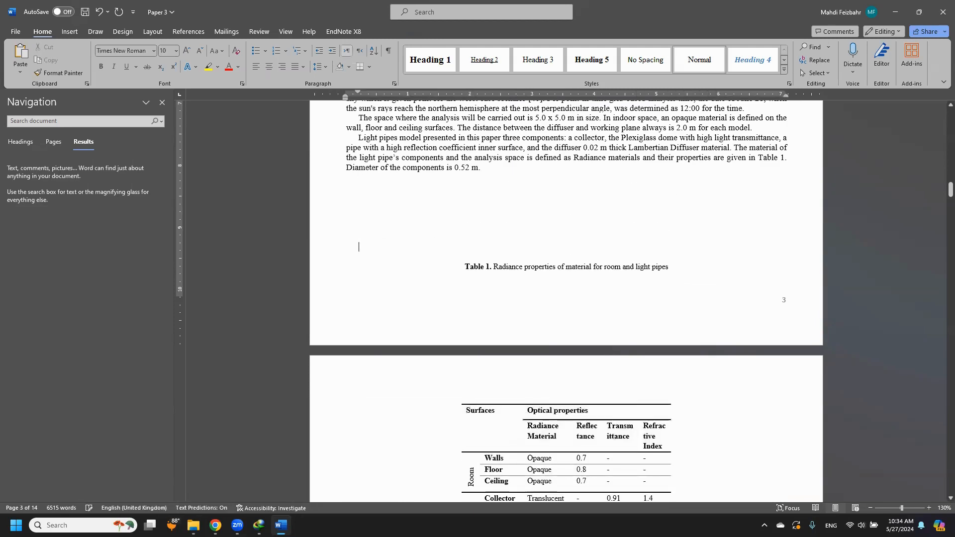
key(Return)
key(Return)
scroll(489, 306, down, 5)
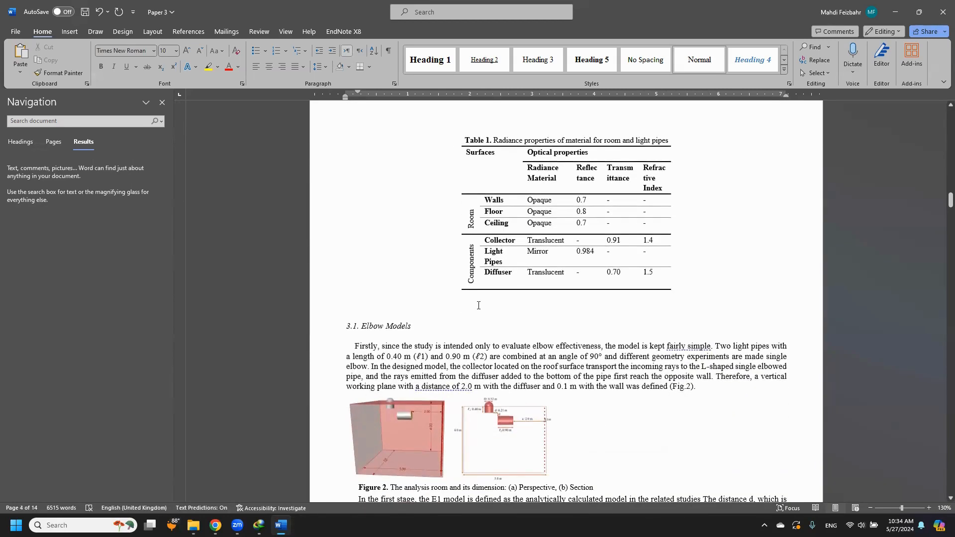
scroll(482, 310, up, 3)
scroll(479, 306, up, 3)
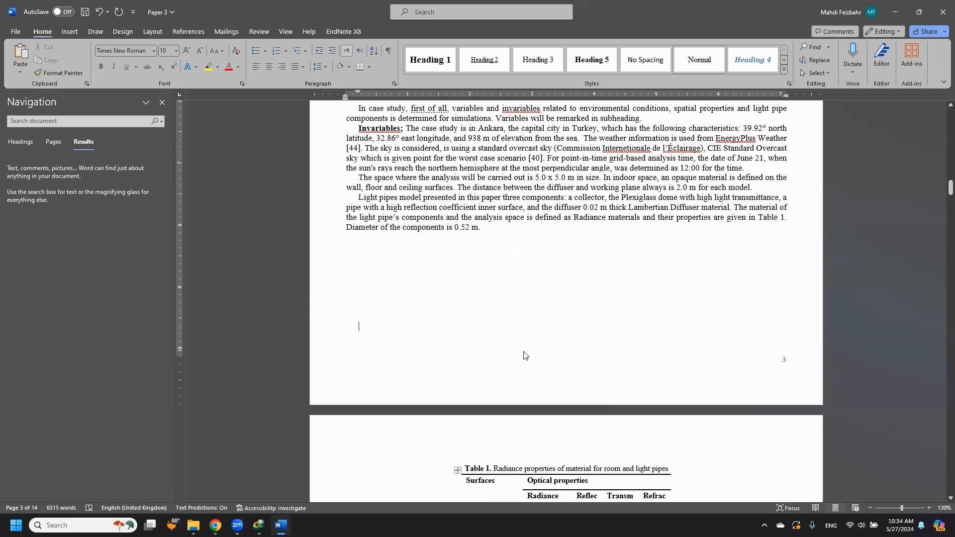
Step: Examine the layout of Figure 2 in section 3.1 and its perspective and section pictures individually
scroll(524, 355, down, 3)
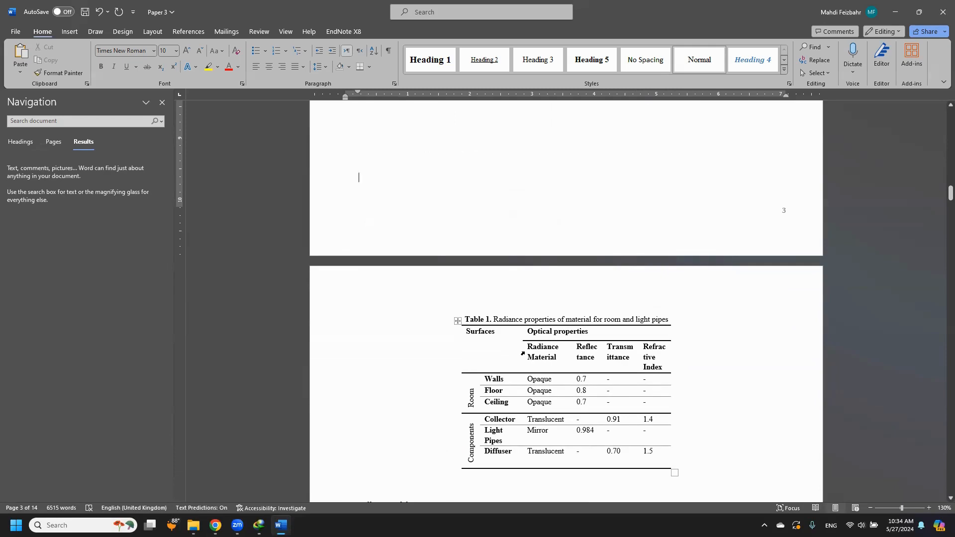
scroll(522, 353, down, 4)
scroll(520, 347, down, 3)
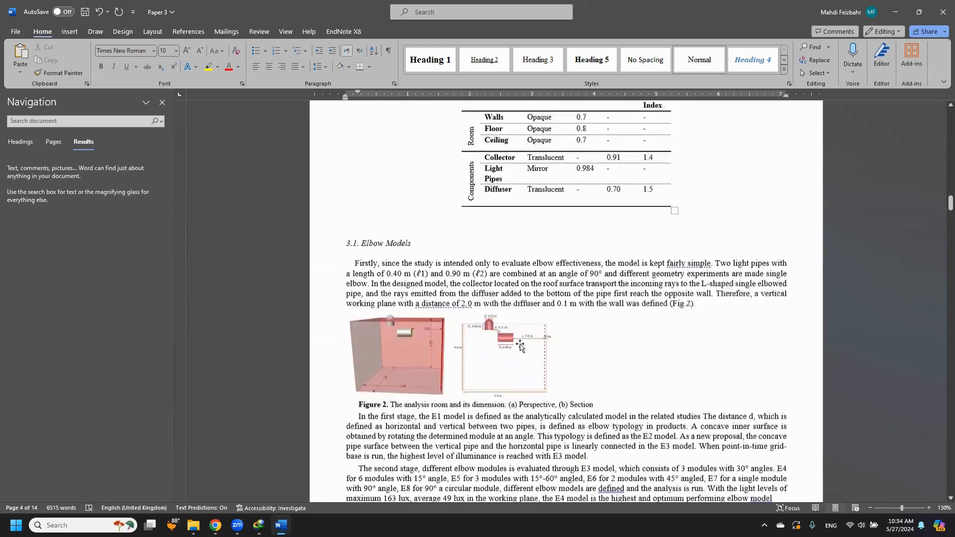
scroll(520, 346, down, 2)
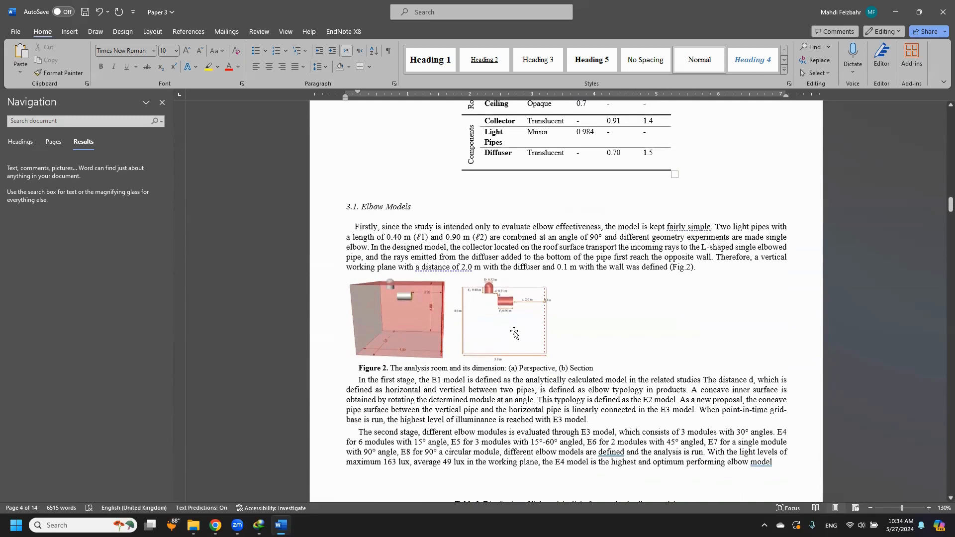
click(515, 334)
click(649, 323)
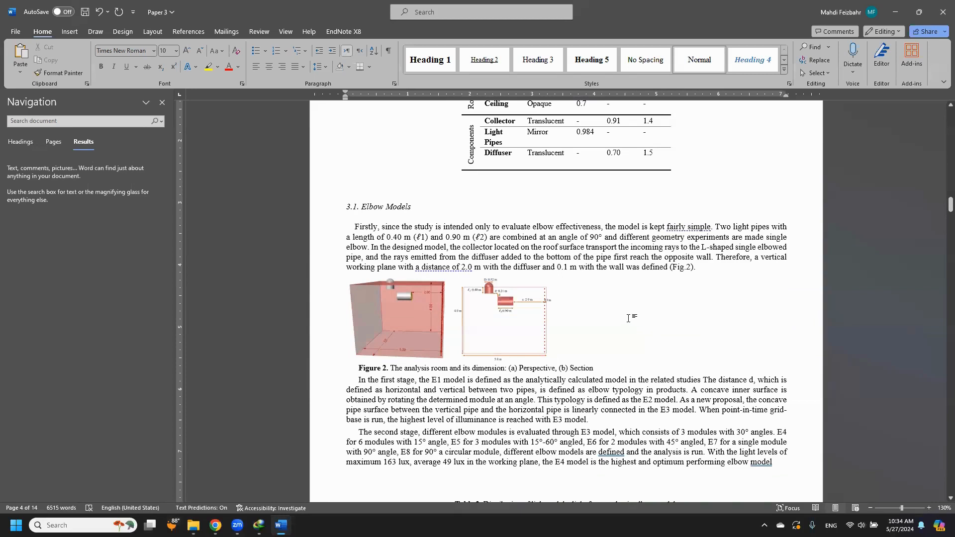
click(400, 305)
click(537, 316)
drag(492, 321, 648, 318)
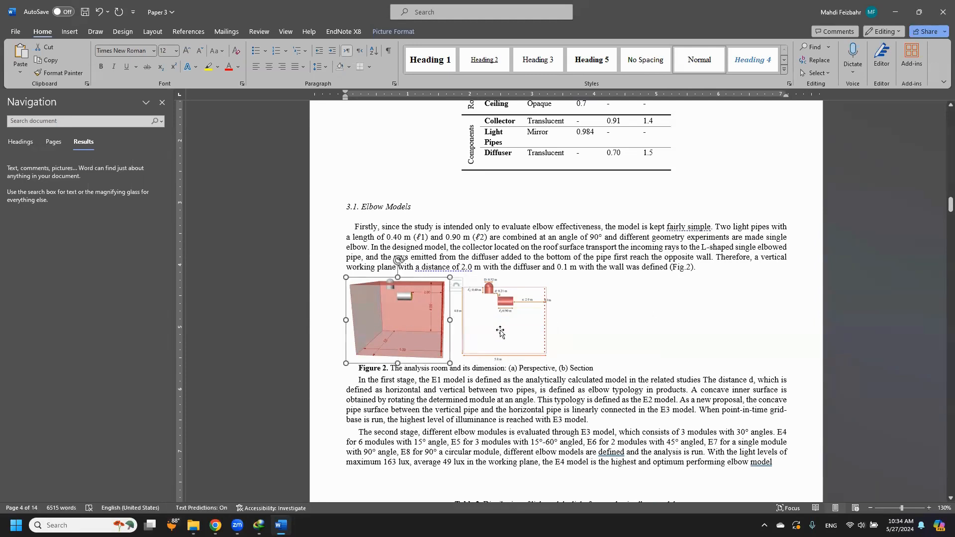
click(362, 332)
click(480, 332)
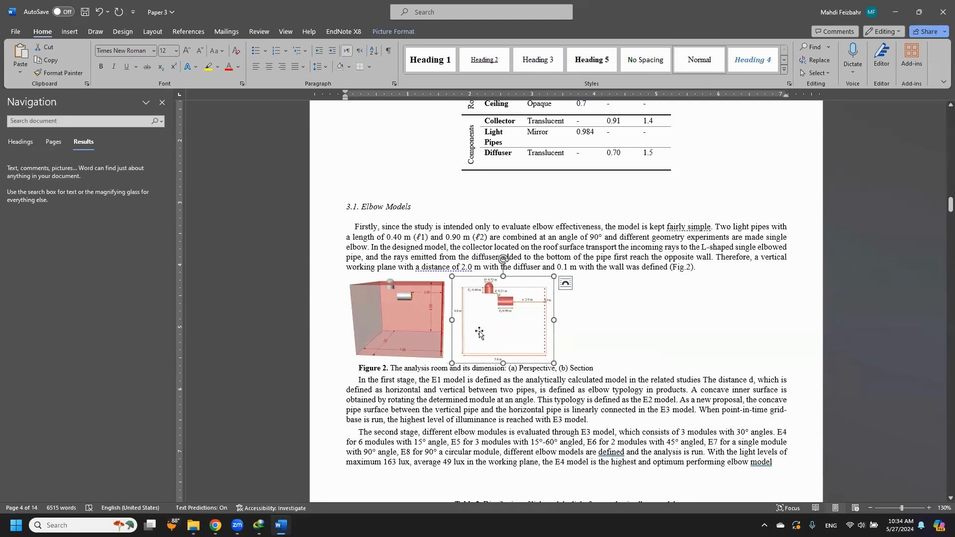
click(397, 326)
click(485, 336)
Step: Insert a 2x1 table below the paragraph ending "(Fig.2)." and move the perspective picture into its first cell and the section picture into its second
click(731, 267)
key(Return)
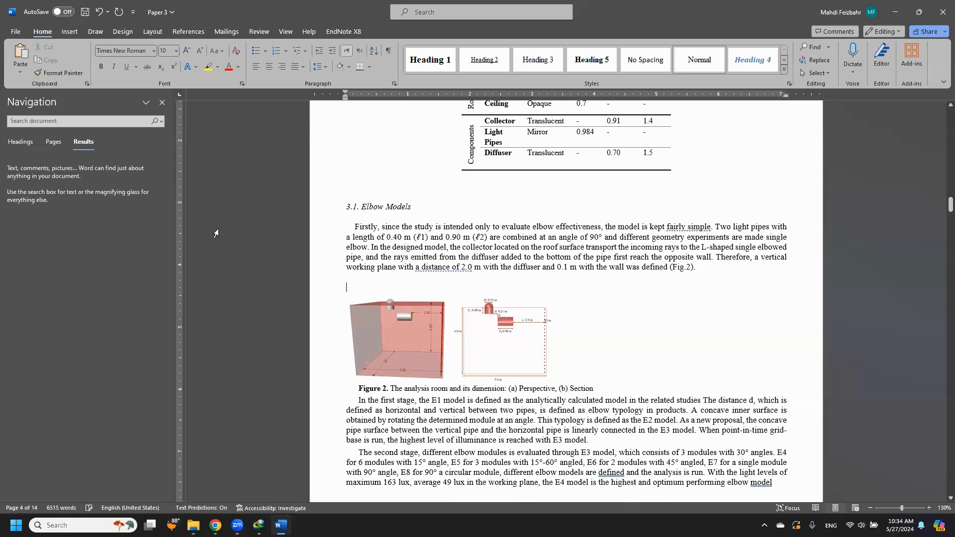
click(68, 37)
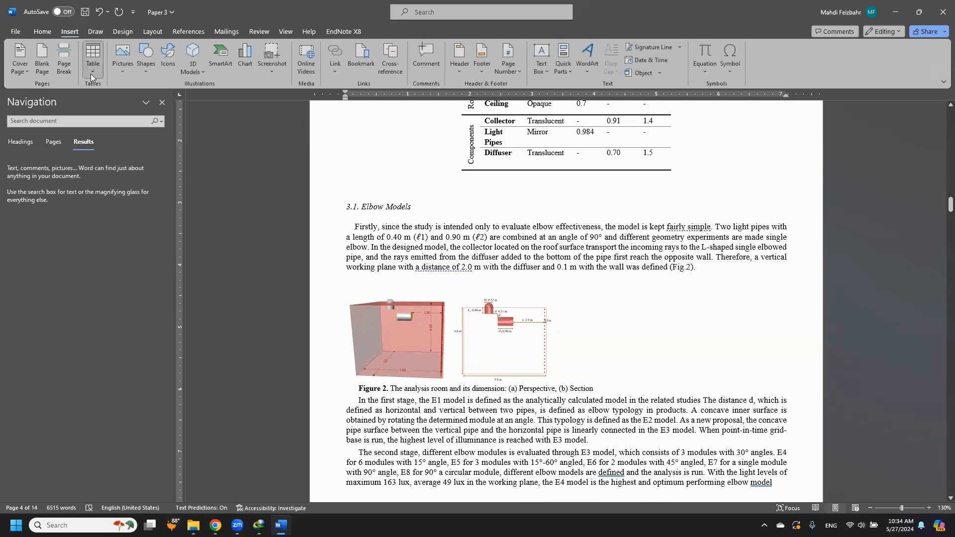
click(93, 59)
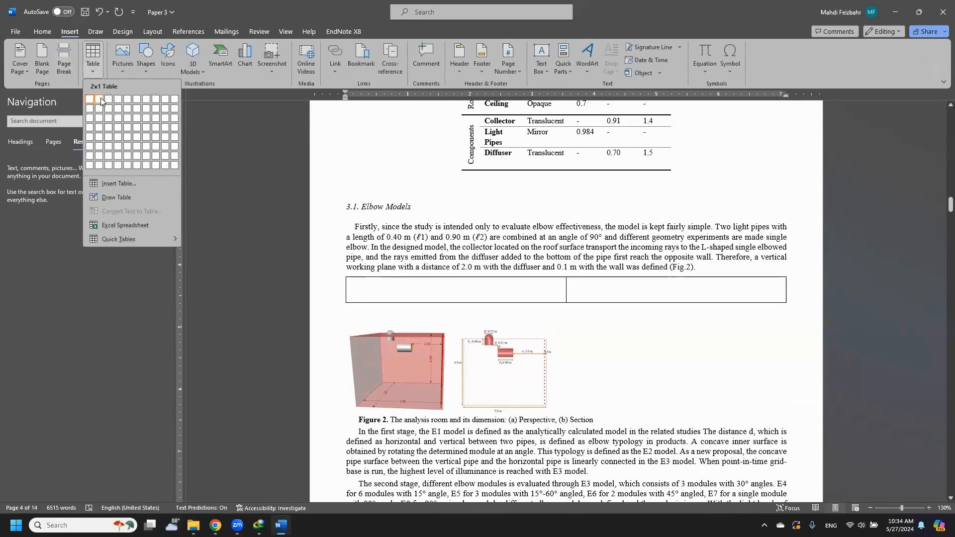
click(100, 99)
drag(409, 294, 409, 294)
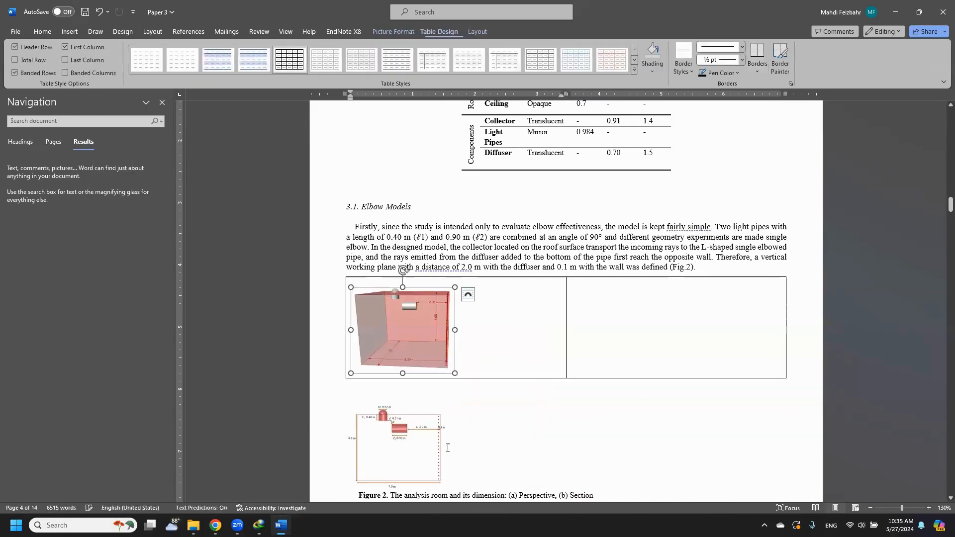
drag(443, 430, 615, 339)
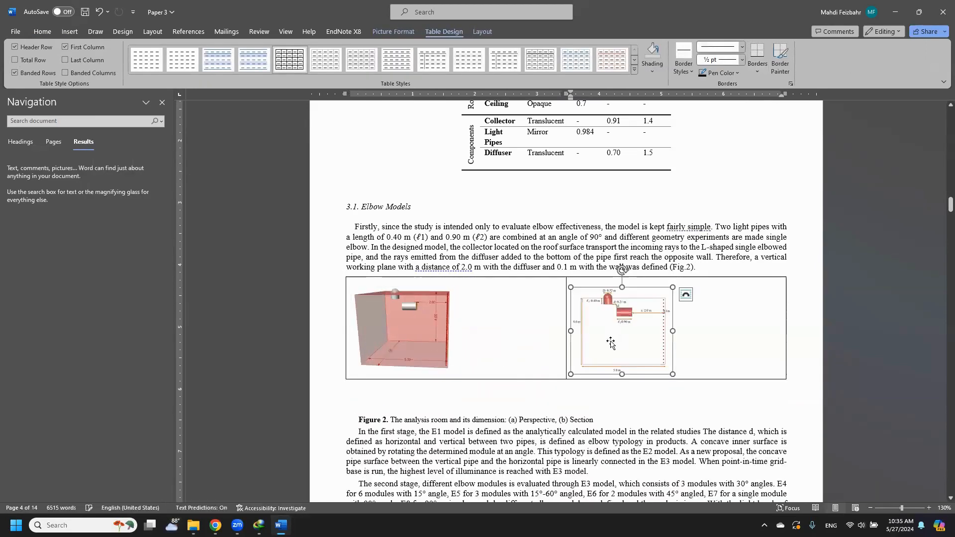
Step: Set the width of both Figure 2 pictures, the perspective and the section, to 2.5"
click(414, 322)
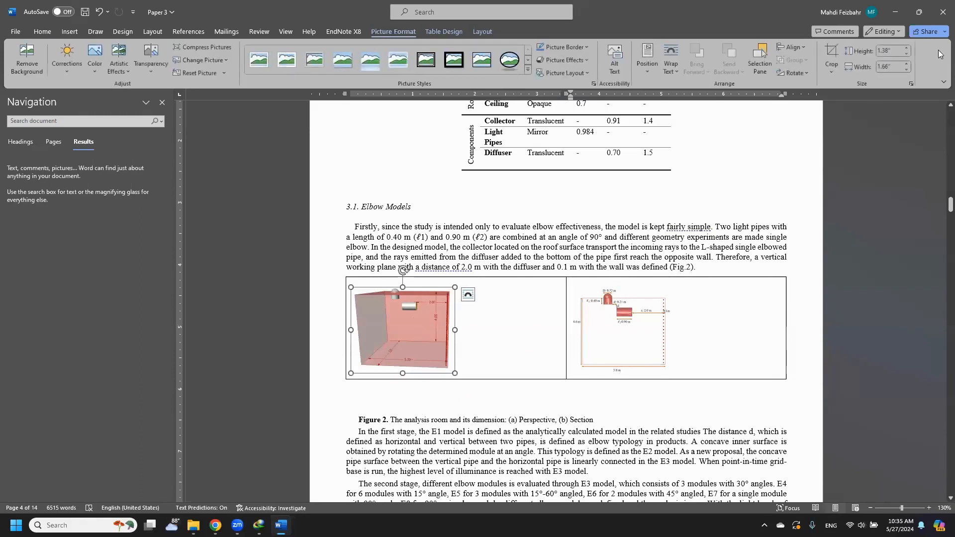
click(895, 63)
text(2.5)
key(Return)
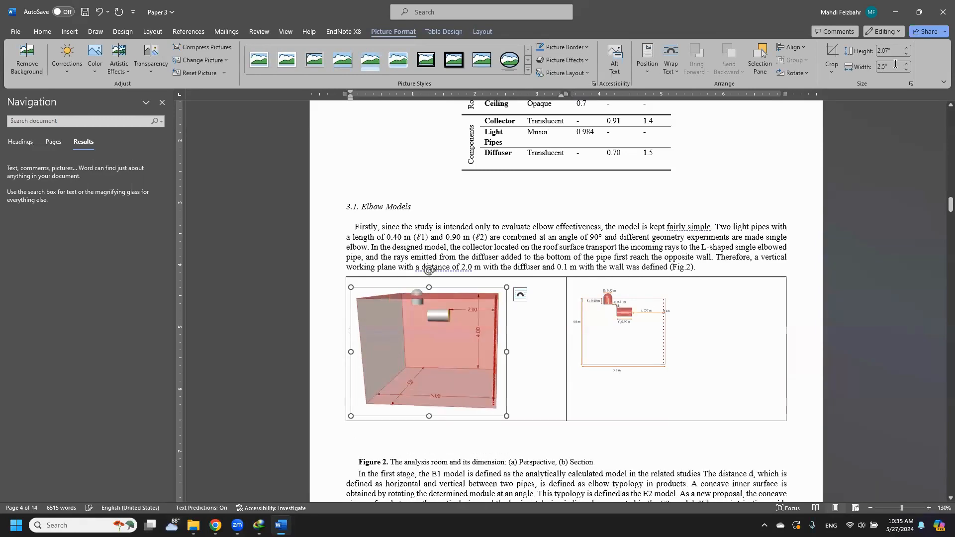
click(625, 348)
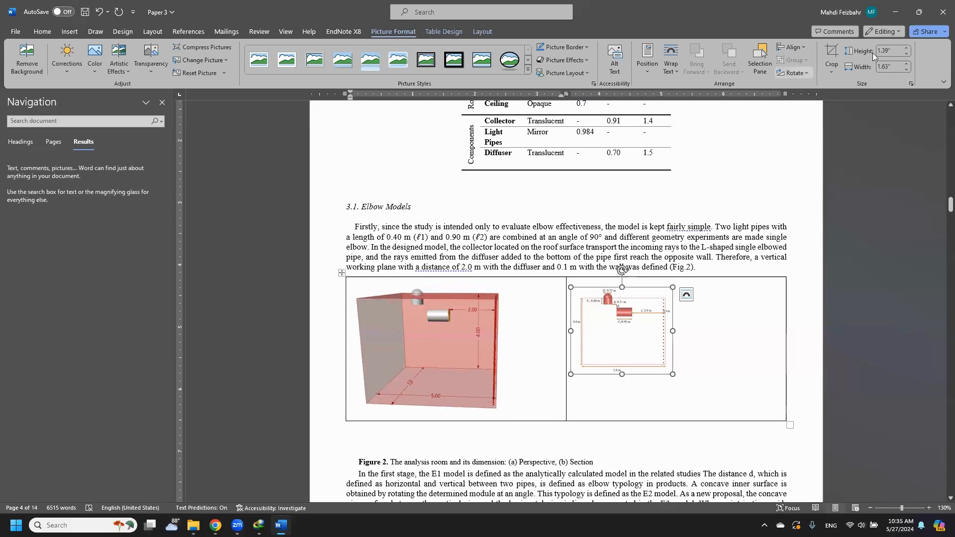
click(894, 66)
text(2.5)
key(Return)
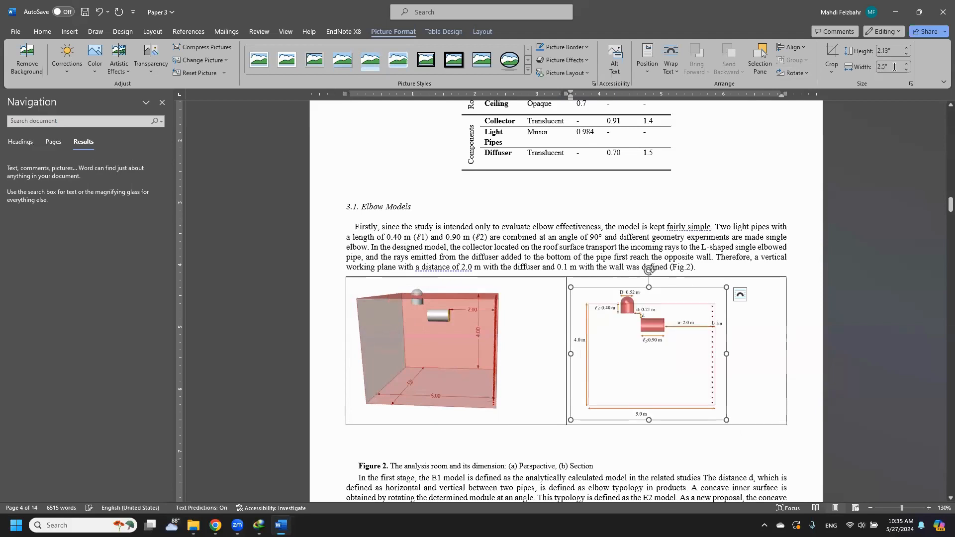
Step: Right-align the perspective picture within its table cell so it sits next to the section picture
click(456, 349)
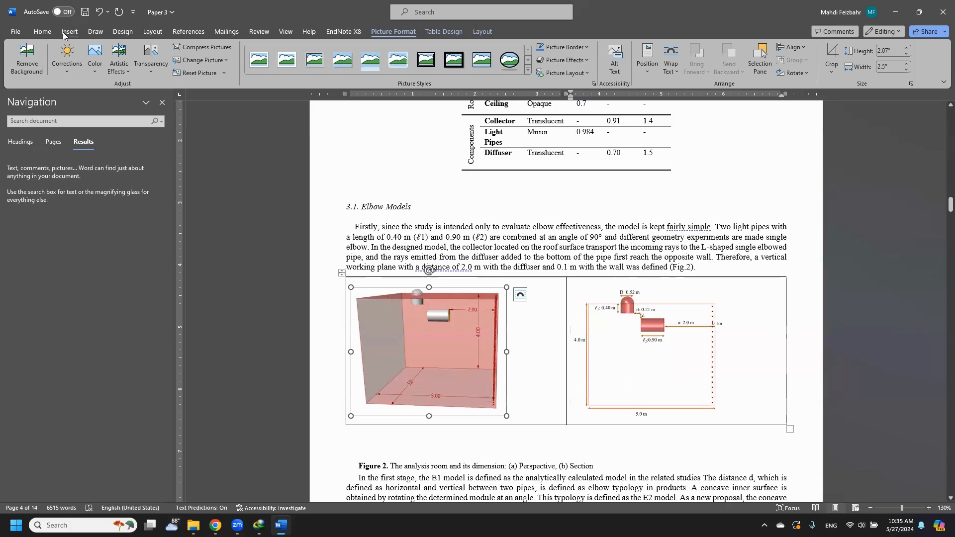
click(42, 32)
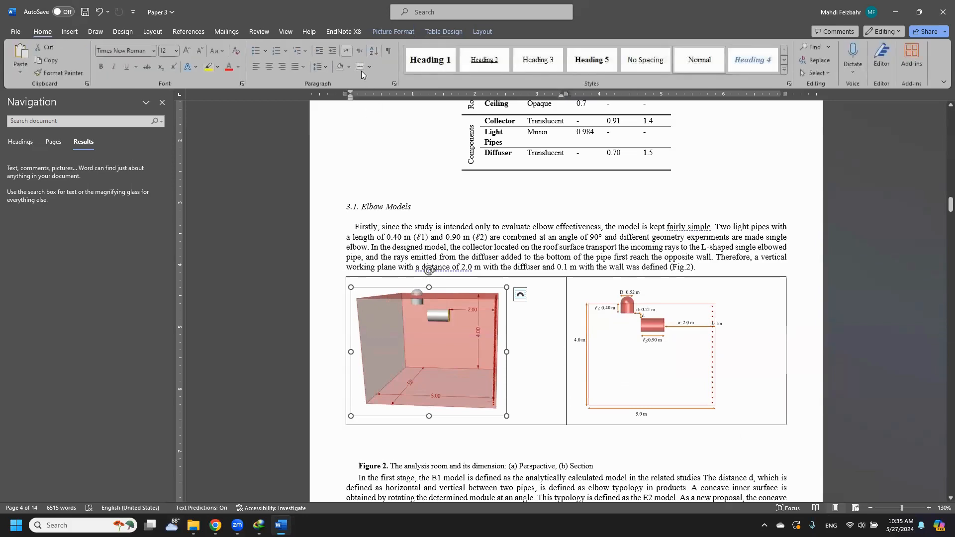
click(443, 31)
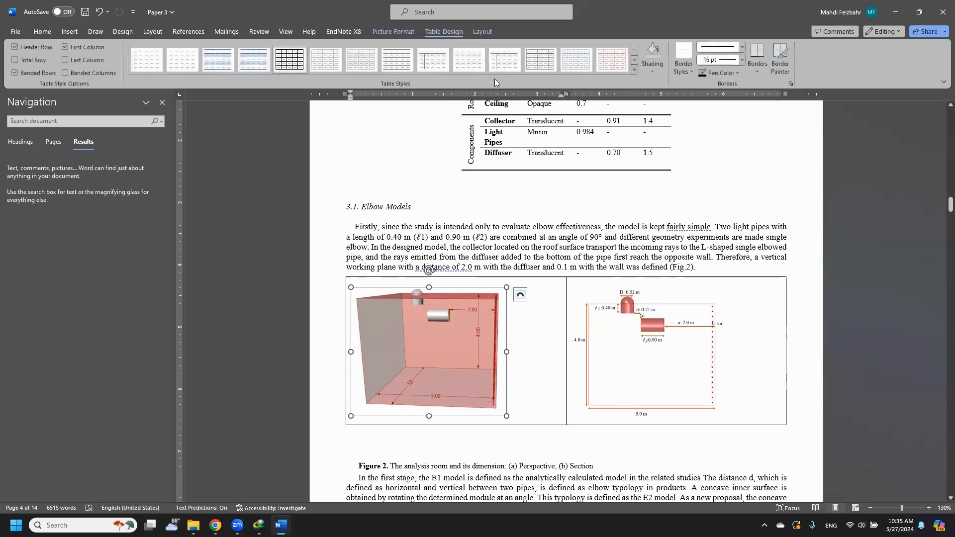
click(54, 33)
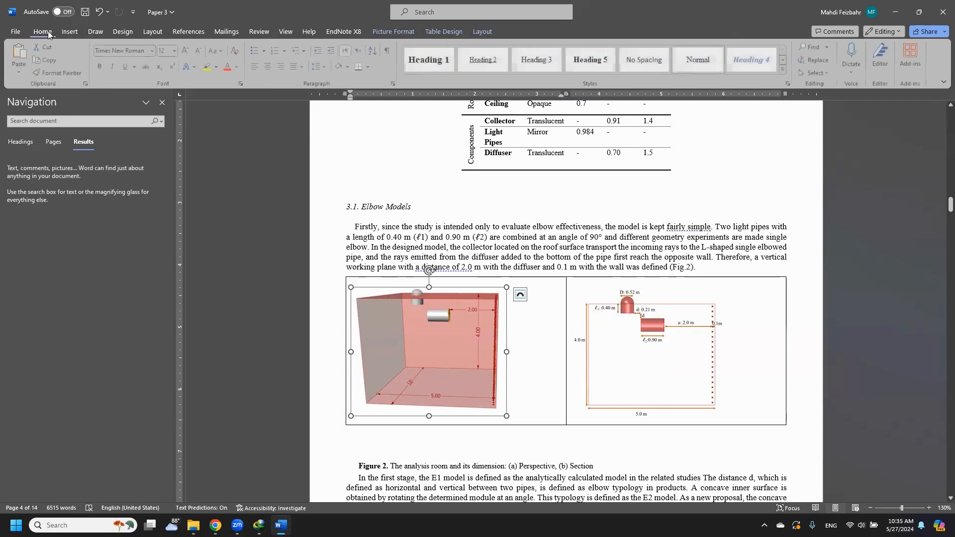
click(280, 68)
click(638, 368)
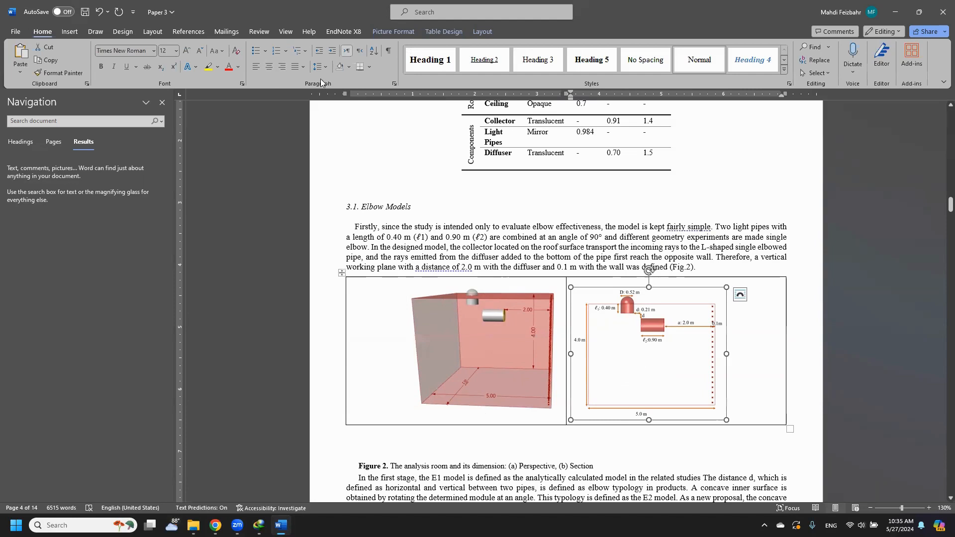
click(398, 331)
click(434, 410)
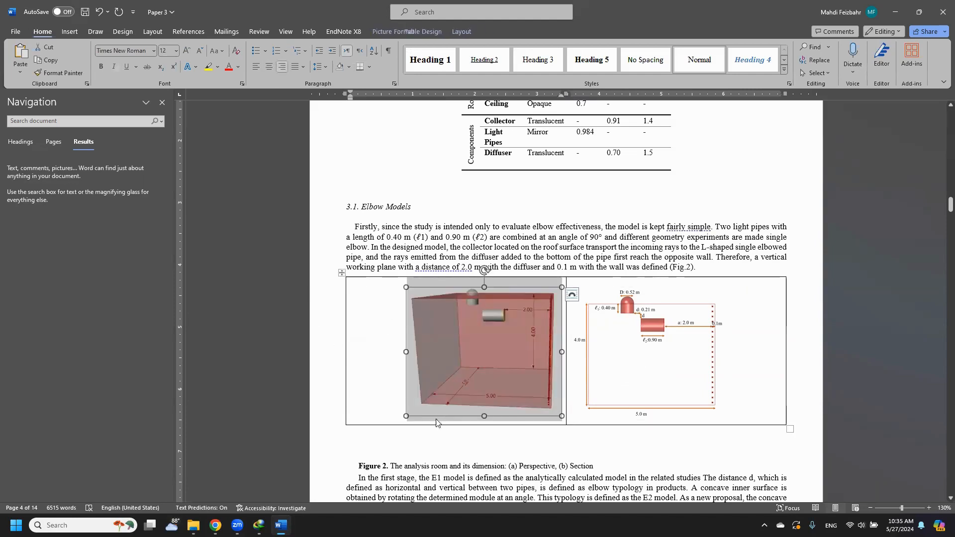
Step: Remove the paragraph spacing before and after throughout the table holding the two Figure 2 pictures
click(756, 405)
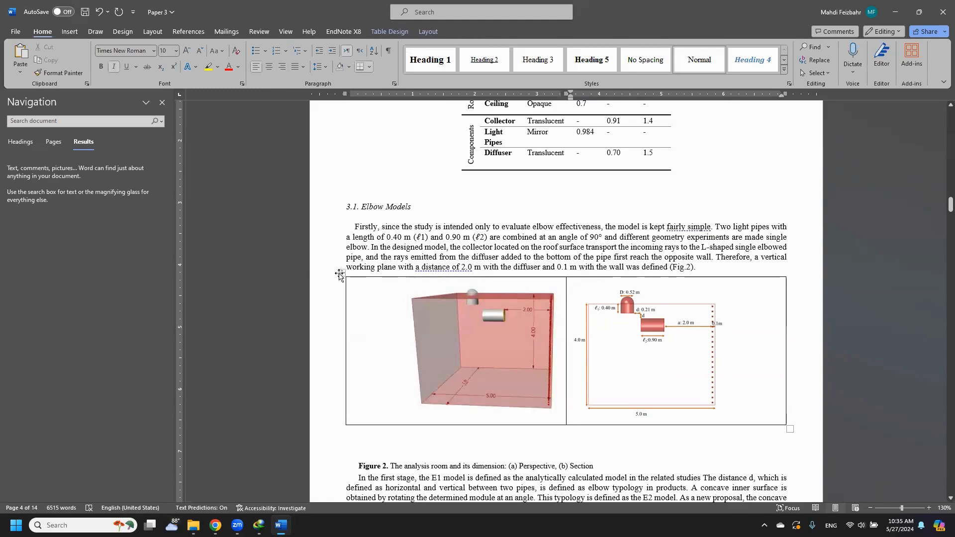
click(341, 273)
click(326, 67)
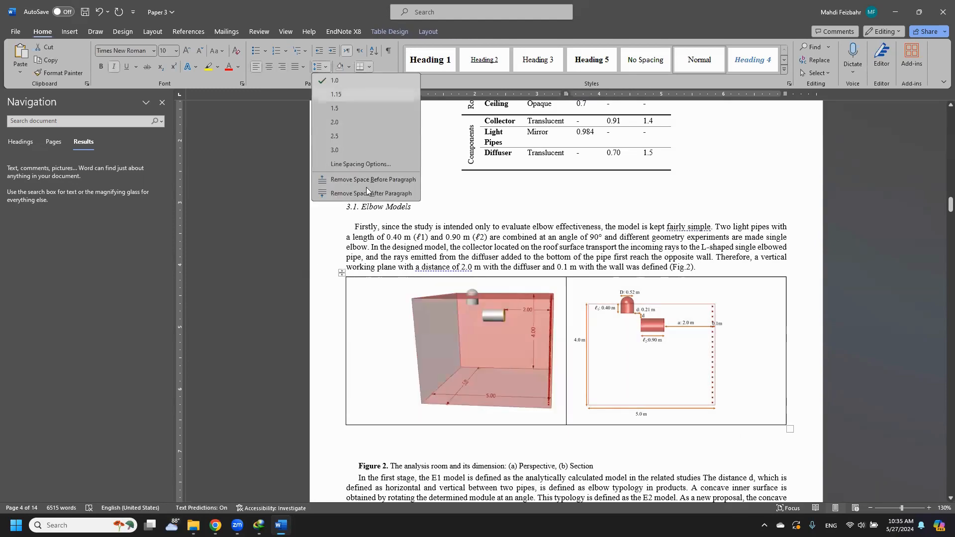
click(354, 179)
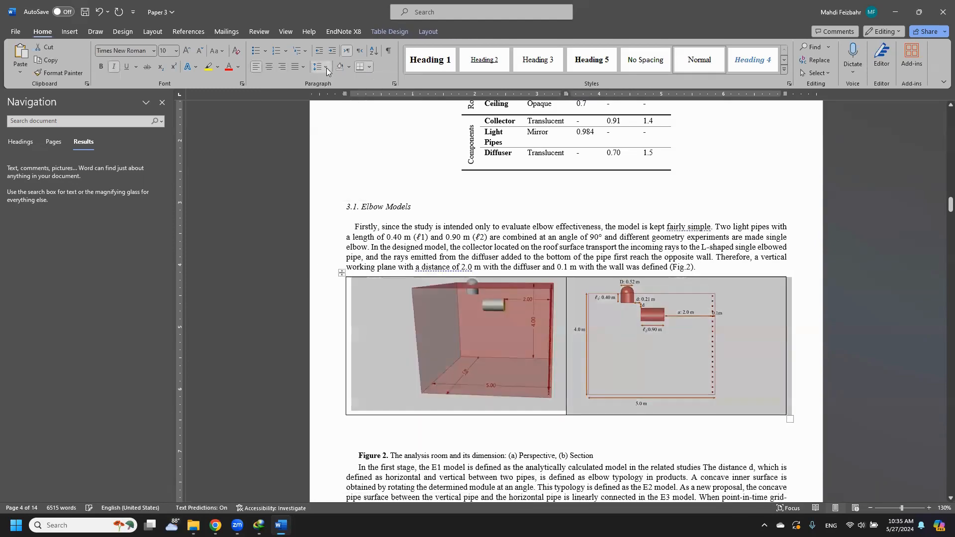
click(326, 68)
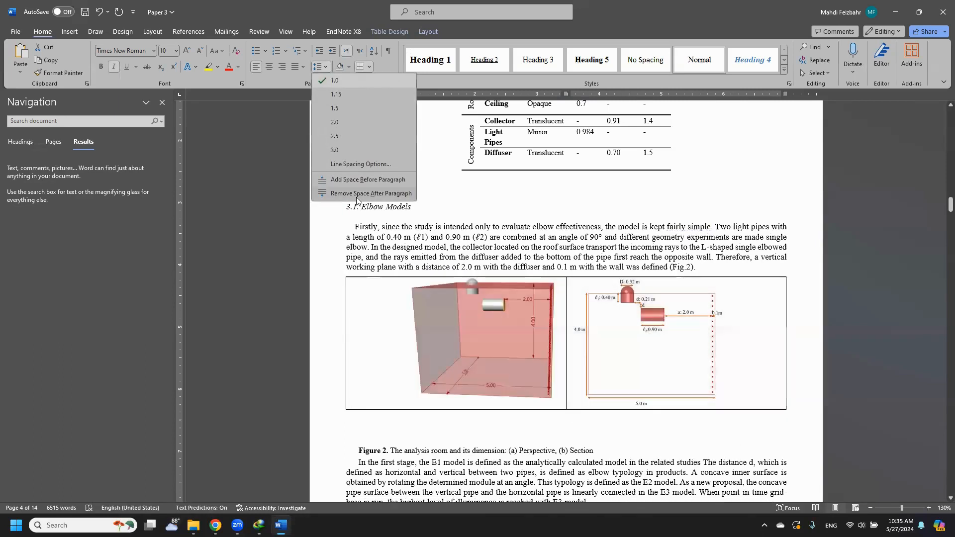
click(356, 194)
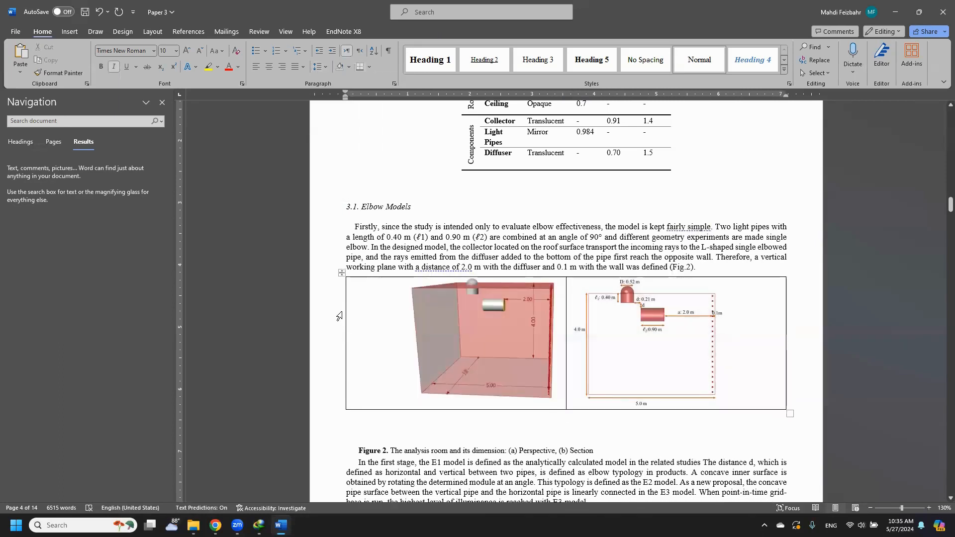
Step: Set the table holding the Figure 2 pictures to No Border
click(343, 273)
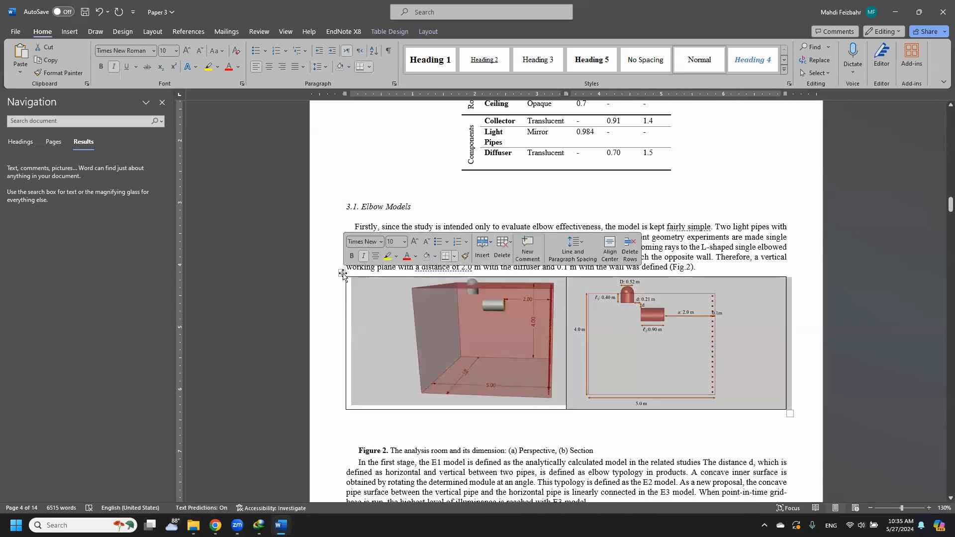
click(370, 67)
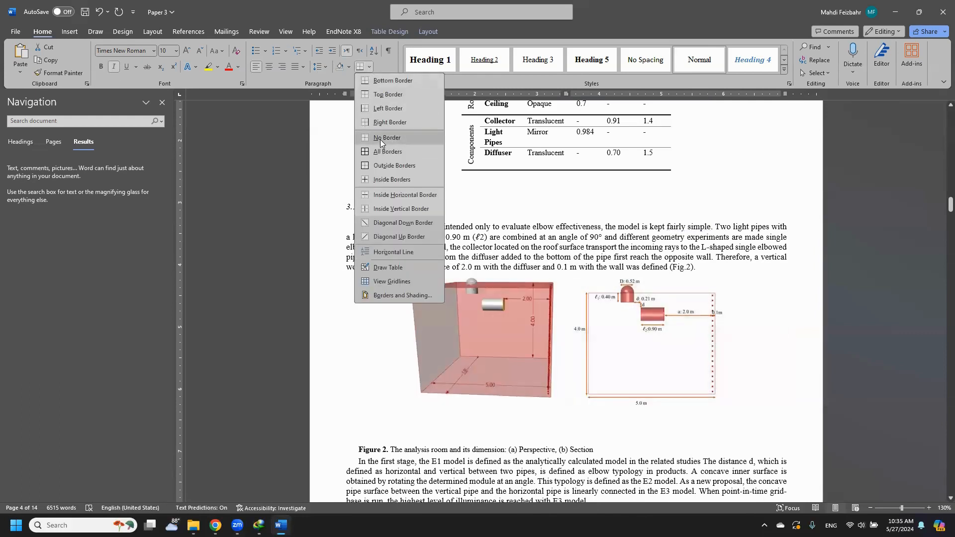
click(380, 138)
Step: Delete the blank space between the pictures and the Figure 2 caption, and centre the caption
click(439, 422)
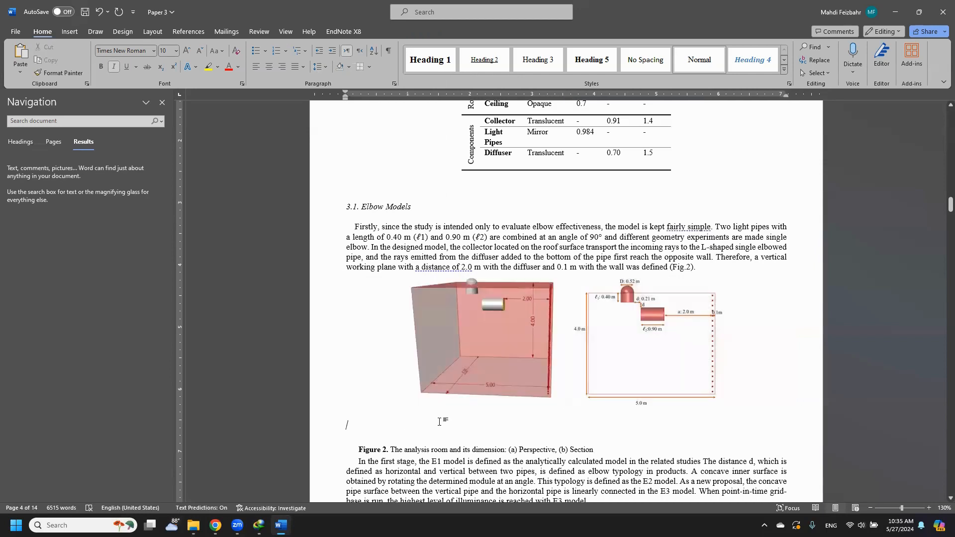
key(Delete)
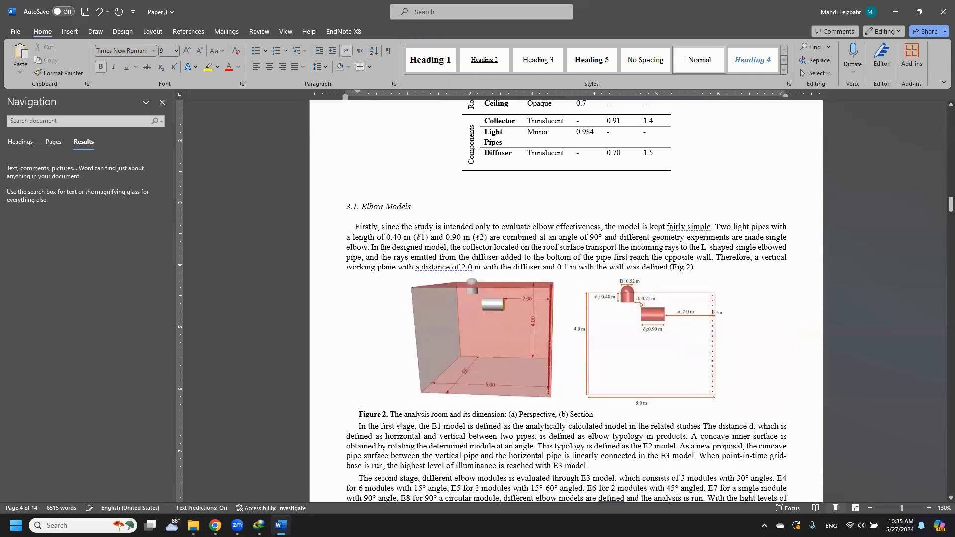
key(ctrl+e)
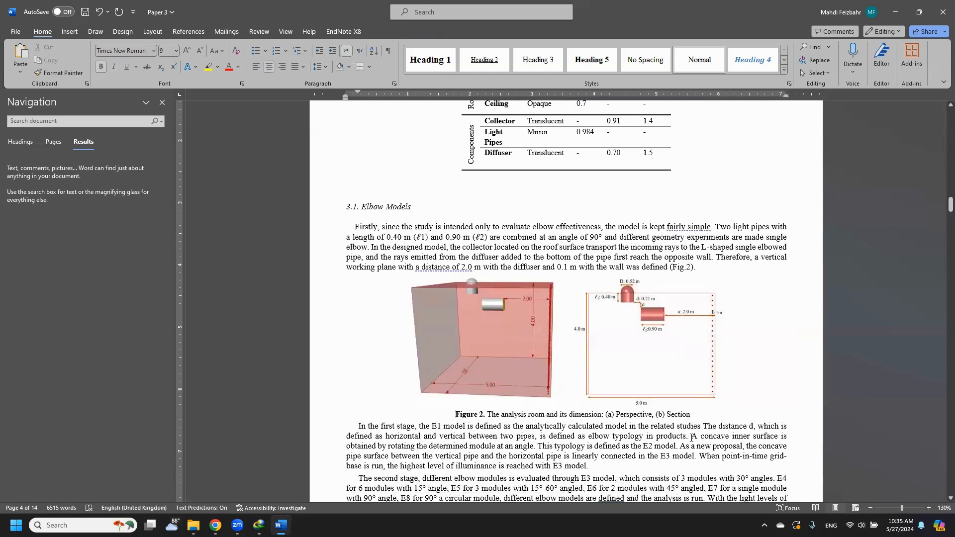
click(944, 436)
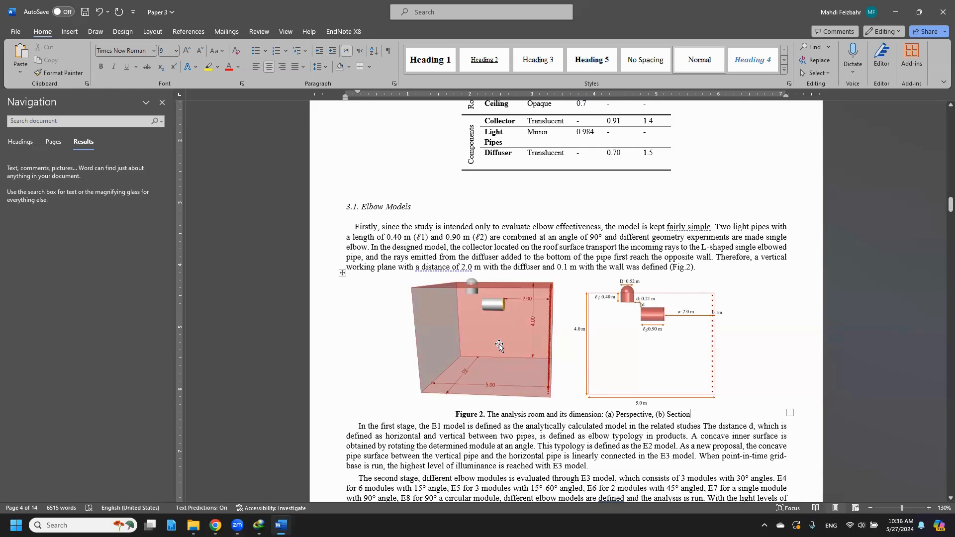
Step: Apply All Borders to the Figure 2 picture table to show its two-cell structure
click(342, 272)
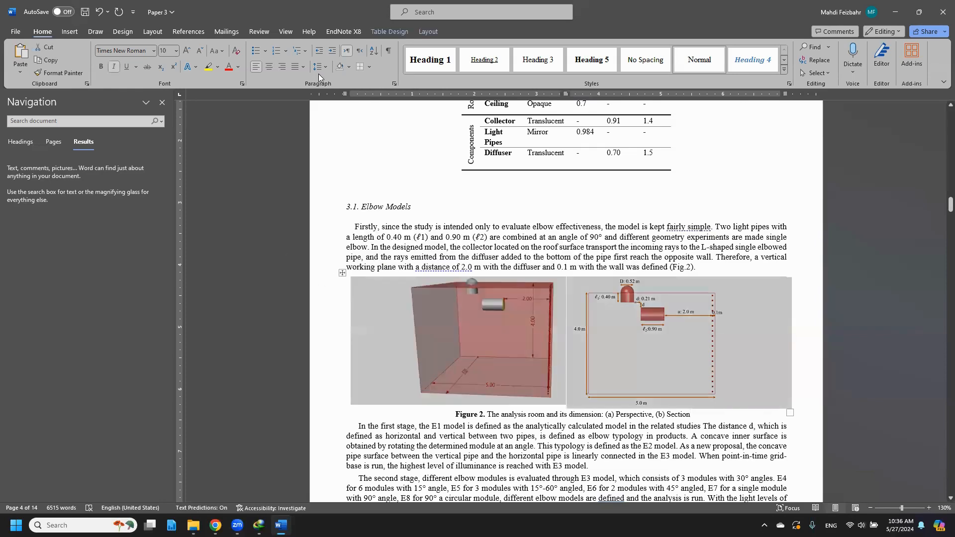
click(370, 65)
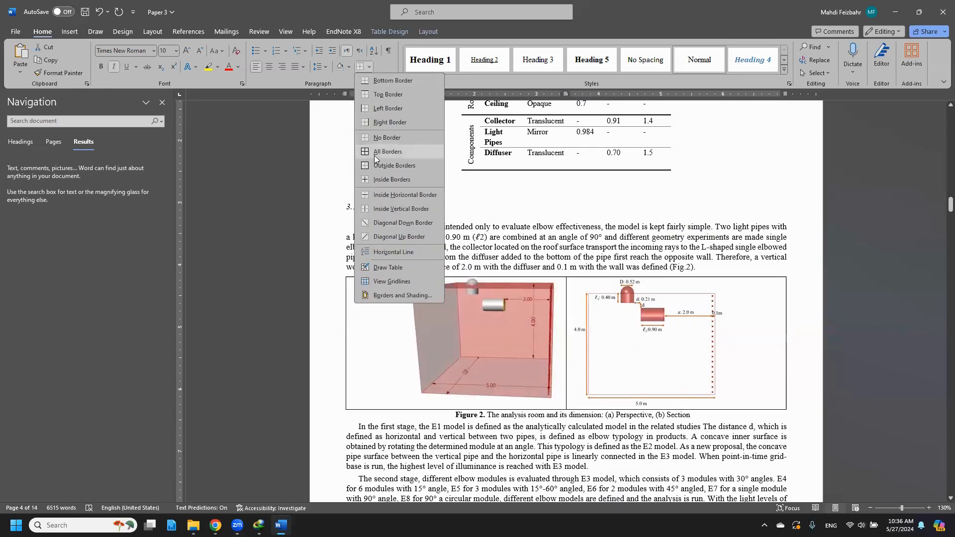
click(374, 155)
click(489, 336)
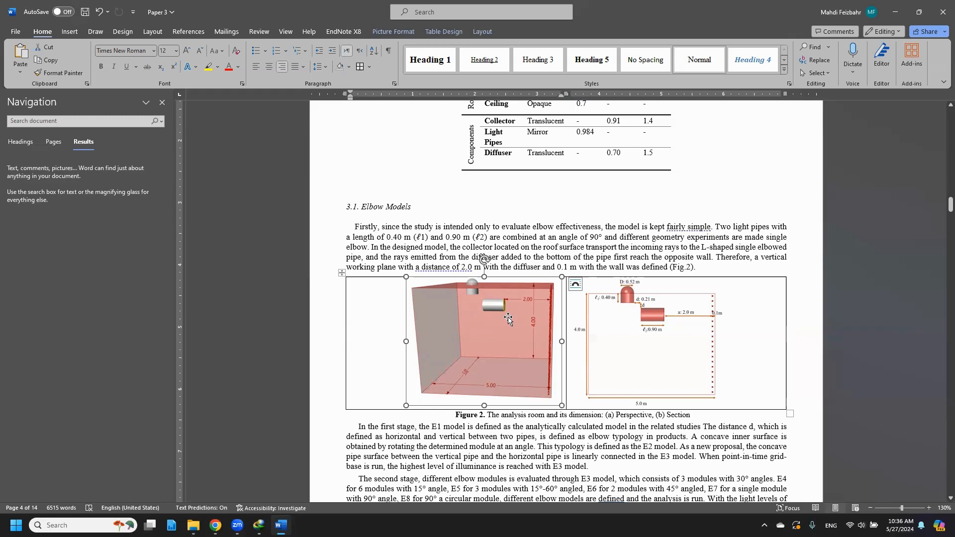
key(ctrl+z)
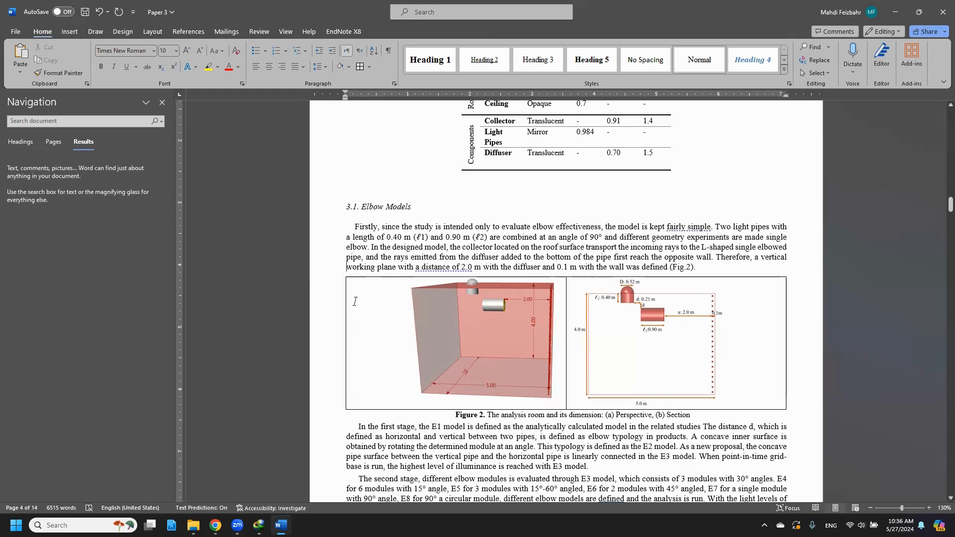
Step: Hide the borders of the Figure 2 picture table again
click(341, 273)
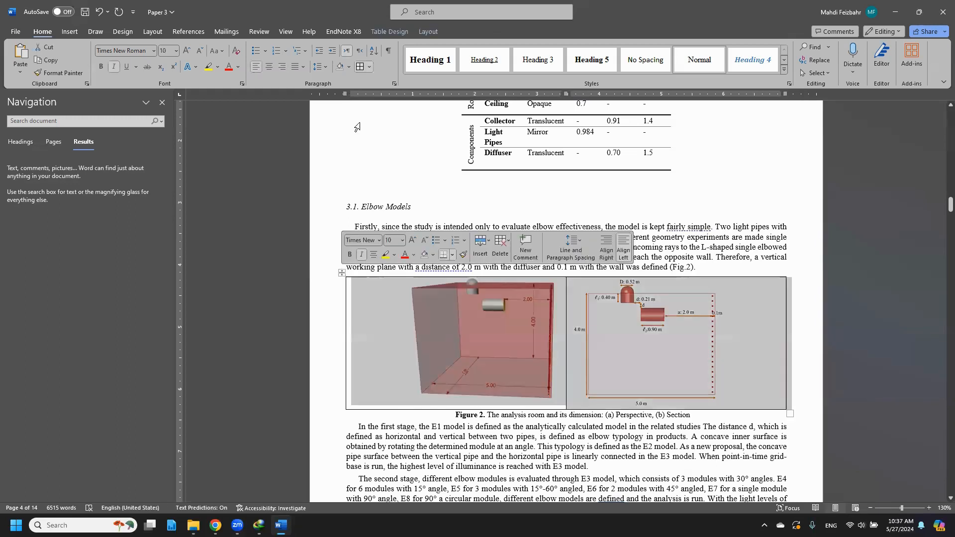
click(369, 67)
click(377, 137)
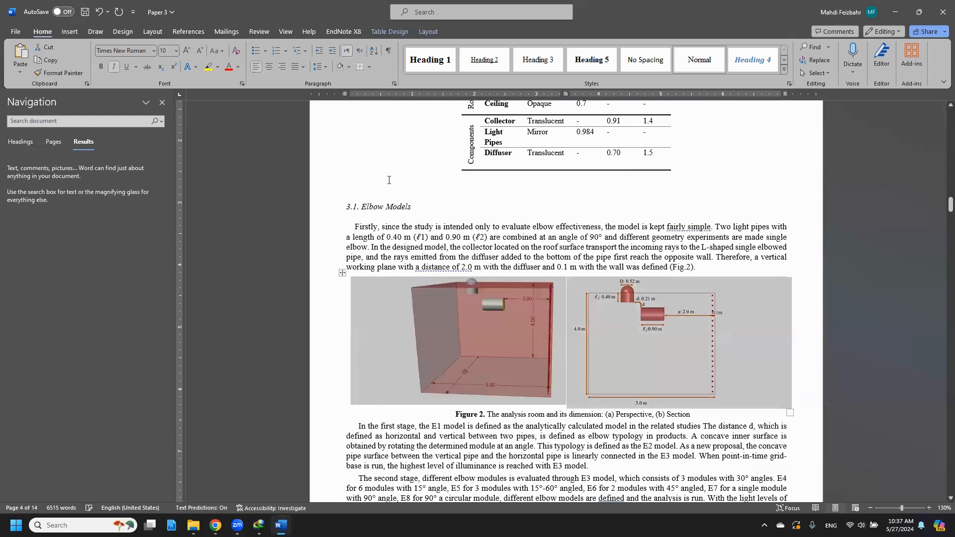
click(553, 455)
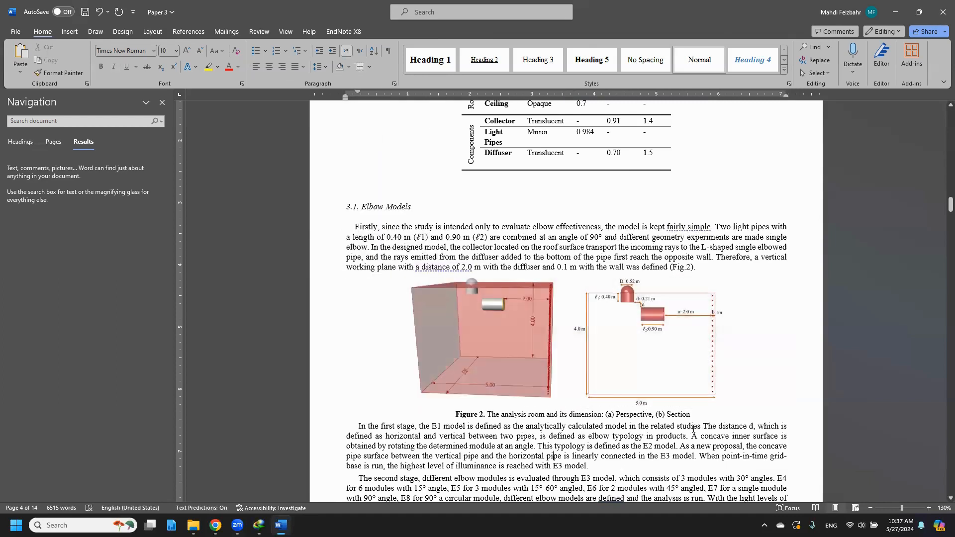
Step: Examine Table 2 and its light-distribution pictures where the table splits across pages 4 and 5
click(704, 414)
scroll(703, 416, down, 8)
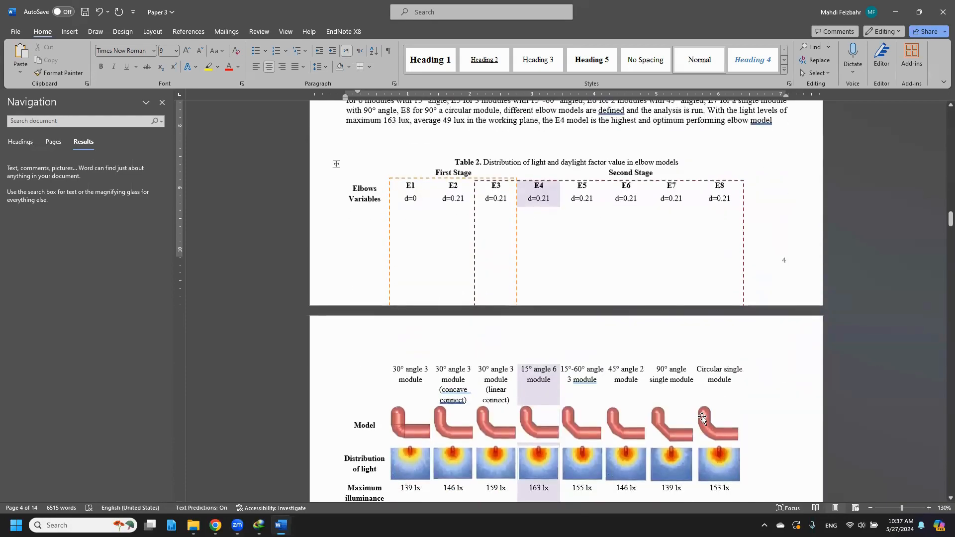
scroll(702, 416, down, 4)
click(588, 279)
click(616, 252)
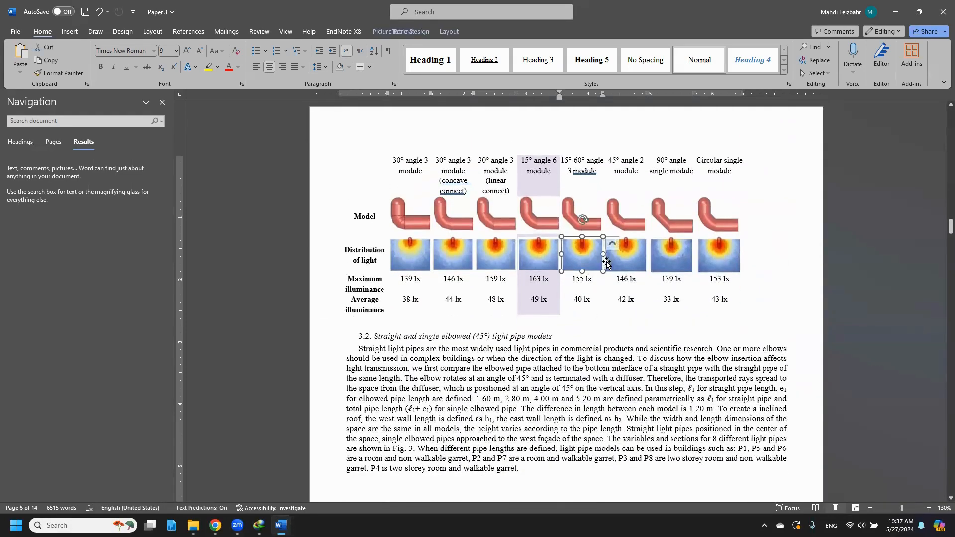
click(665, 264)
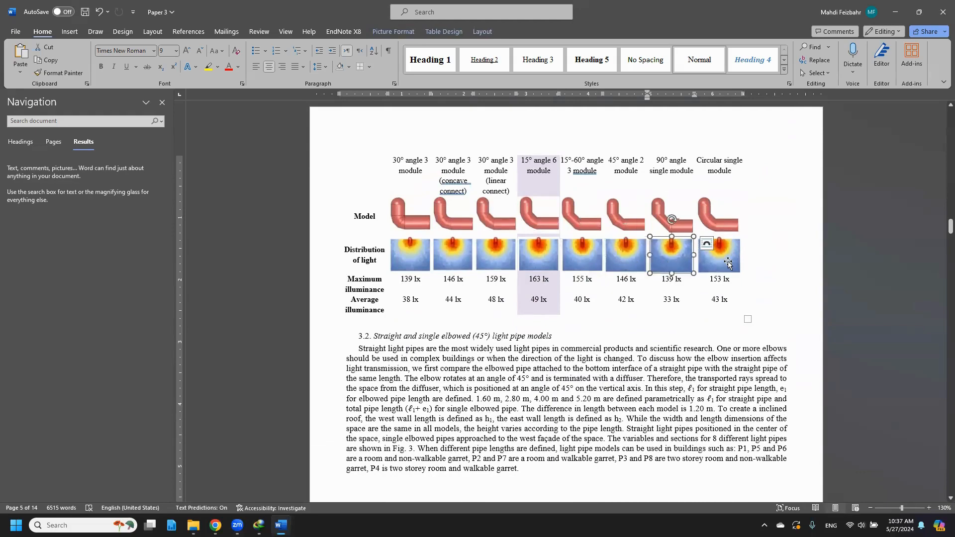
click(727, 264)
click(747, 319)
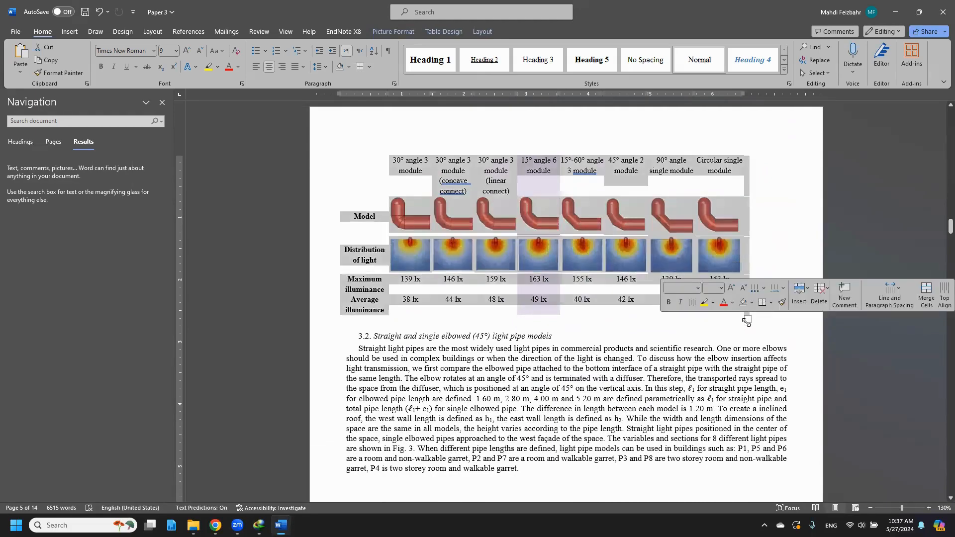
scroll(667, 356, up, 5)
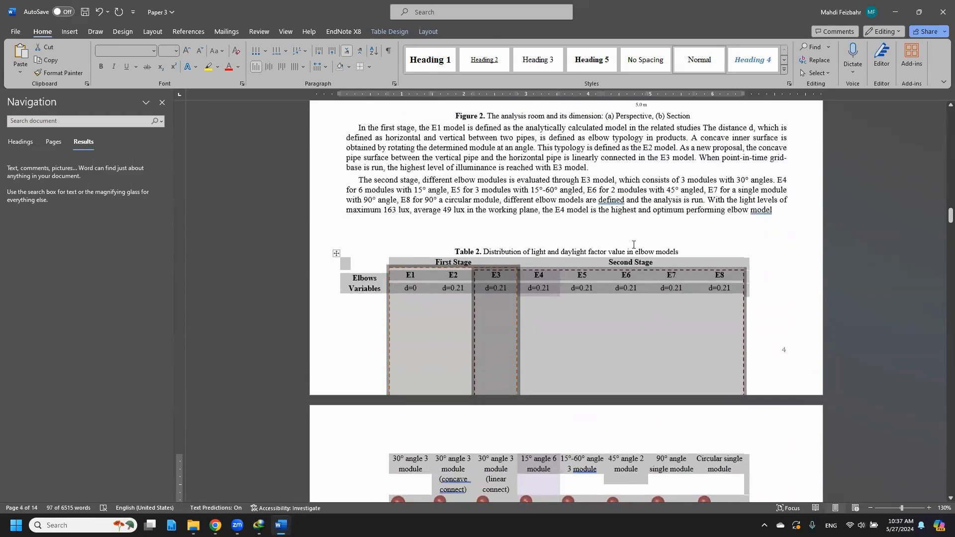
Step: Review Figure 2 and the text leading to Table 2, and check the table's extent across both pages
click(633, 238)
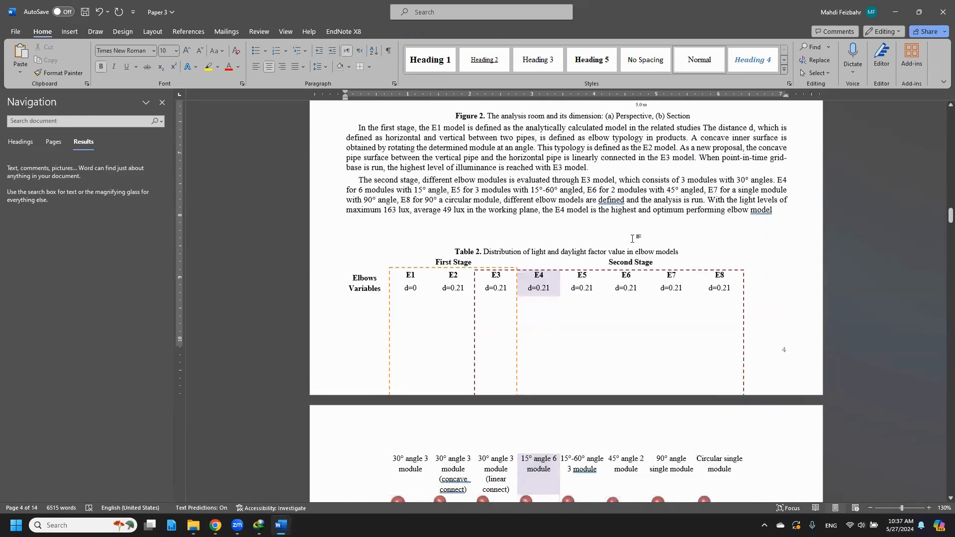
scroll(632, 239, up, 4)
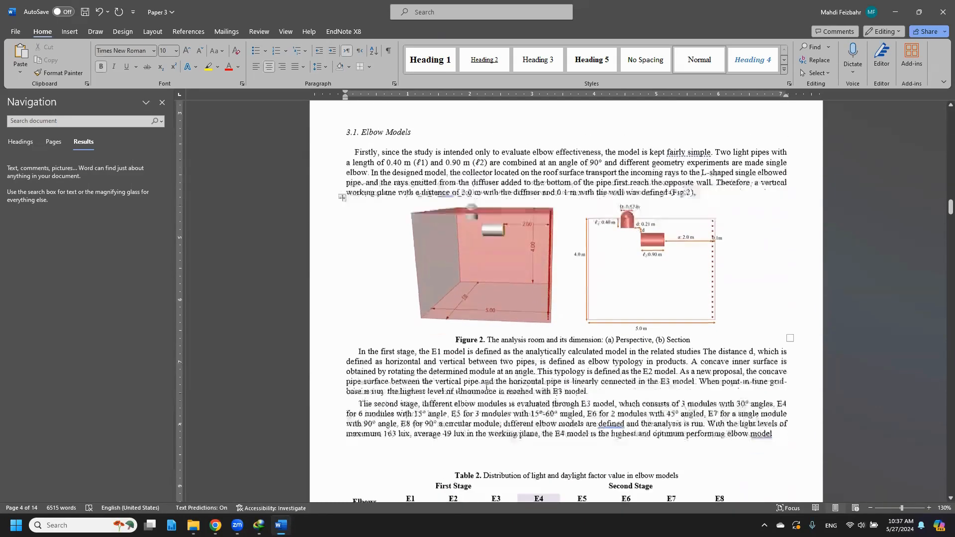
scroll(486, 386, down, 4)
scroll(485, 386, up, 3)
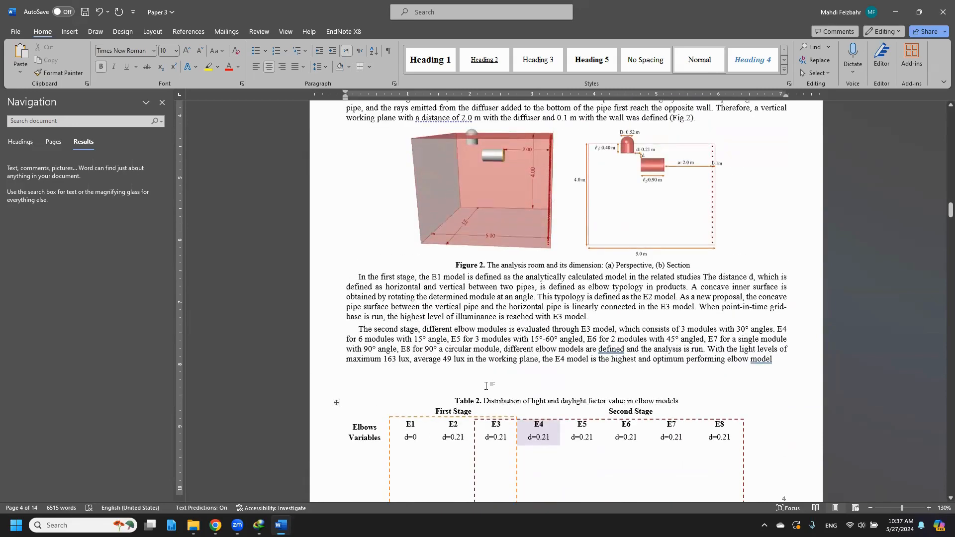
scroll(486, 386, up, 1)
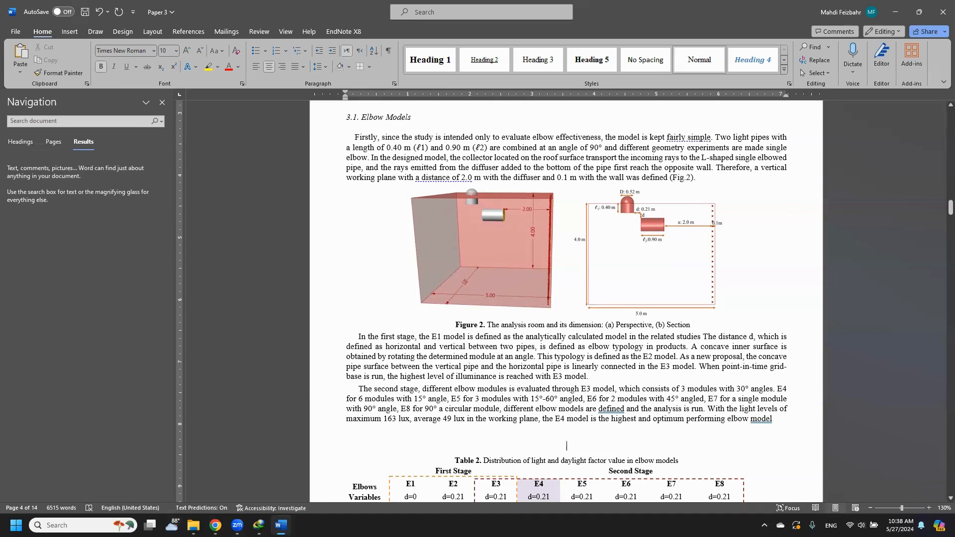
scroll(470, 402, down, 3)
scroll(469, 403, down, 5)
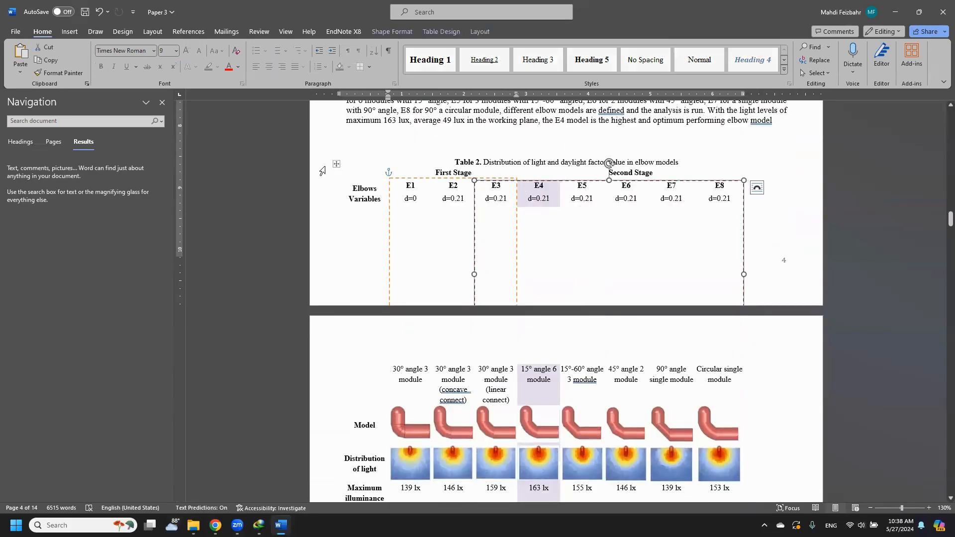
click(336, 164)
scroll(479, 268, down, 3)
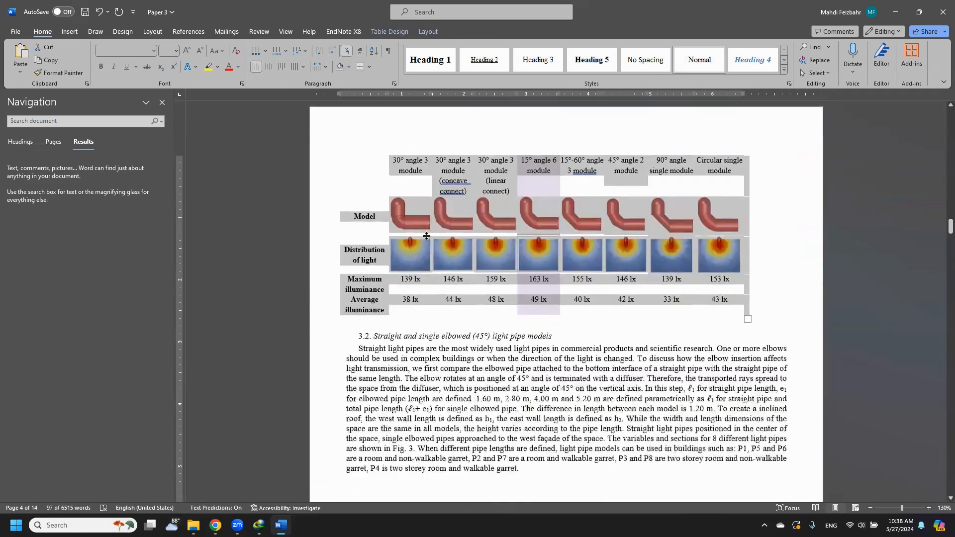
scroll(478, 267, up, 5)
scroll(478, 268, up, 1)
Step: Add six blank lines above the Table 2 caption to move the caption and whole table onto page 5
click(474, 263)
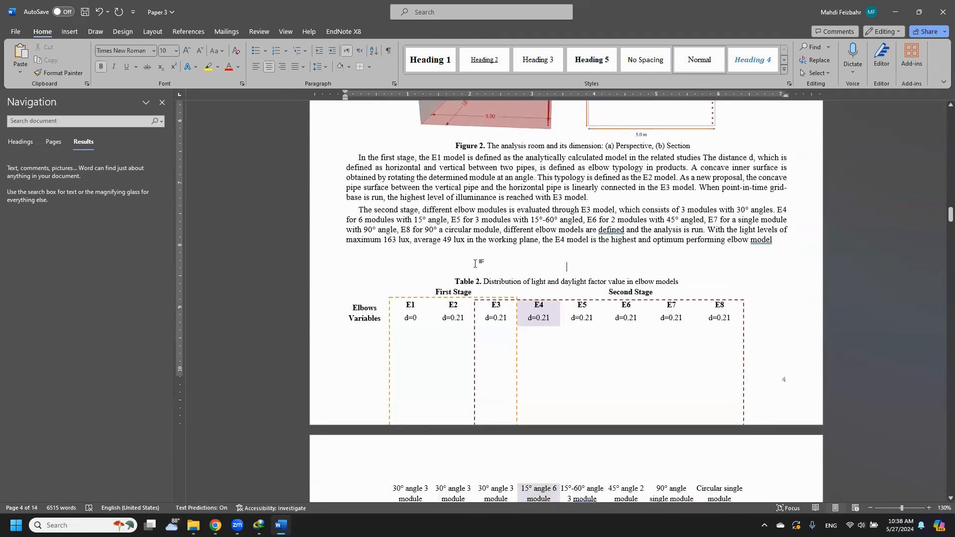
key(Return)
key(Return)
key(Return)
key(Return)
key(Return)
key(Return)
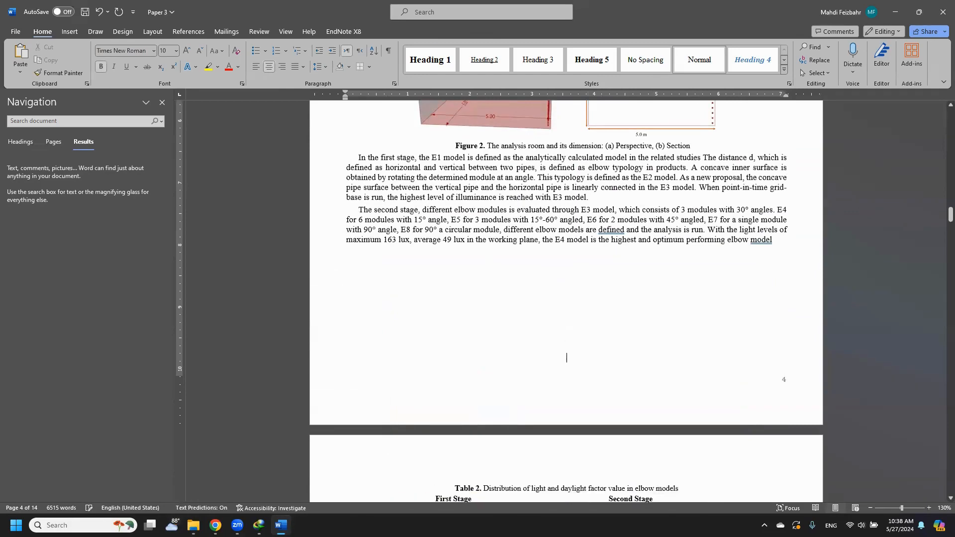
scroll(473, 270, down, 5)
Step: Try to apply all borders to the whole elbow-model grid under the Table 2 caption, and undo them
click(482, 318)
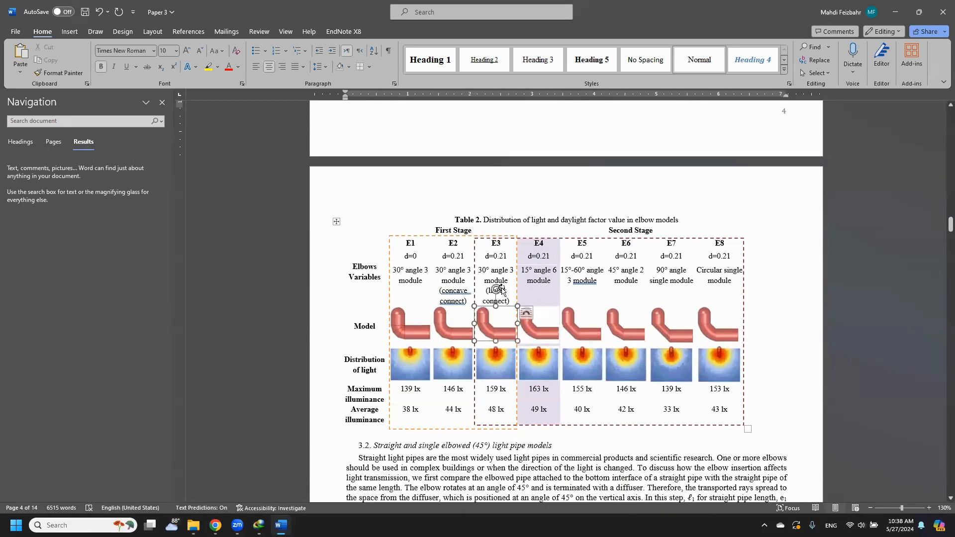
click(541, 313)
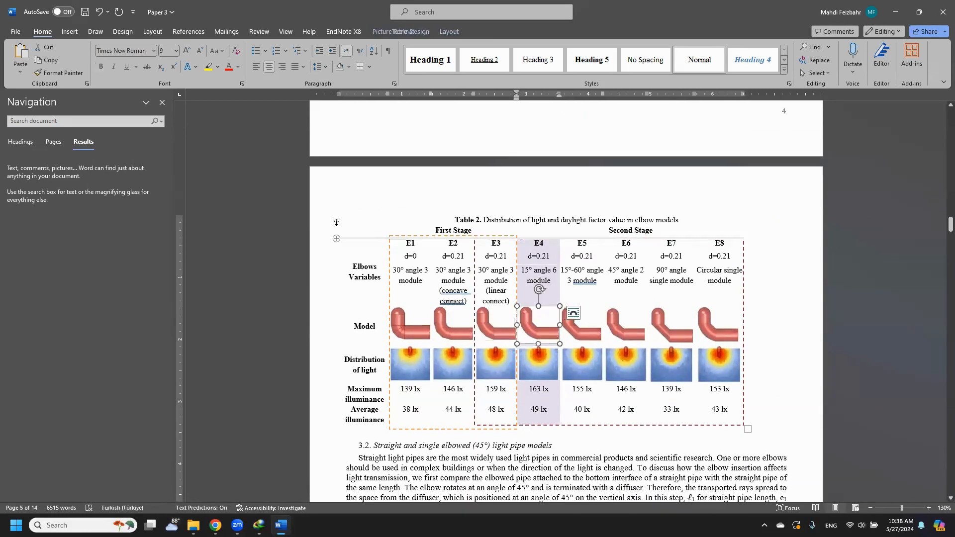
click(337, 222)
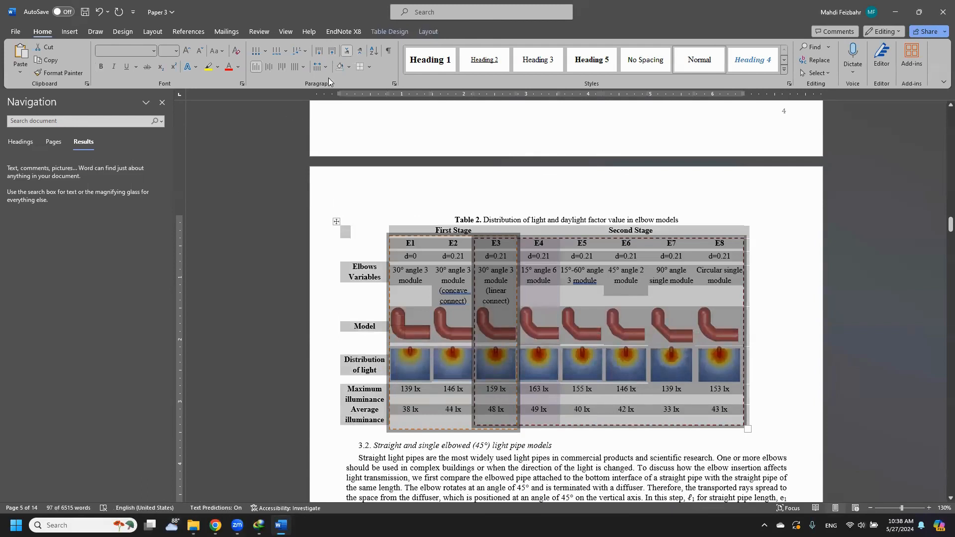
click(70, 31)
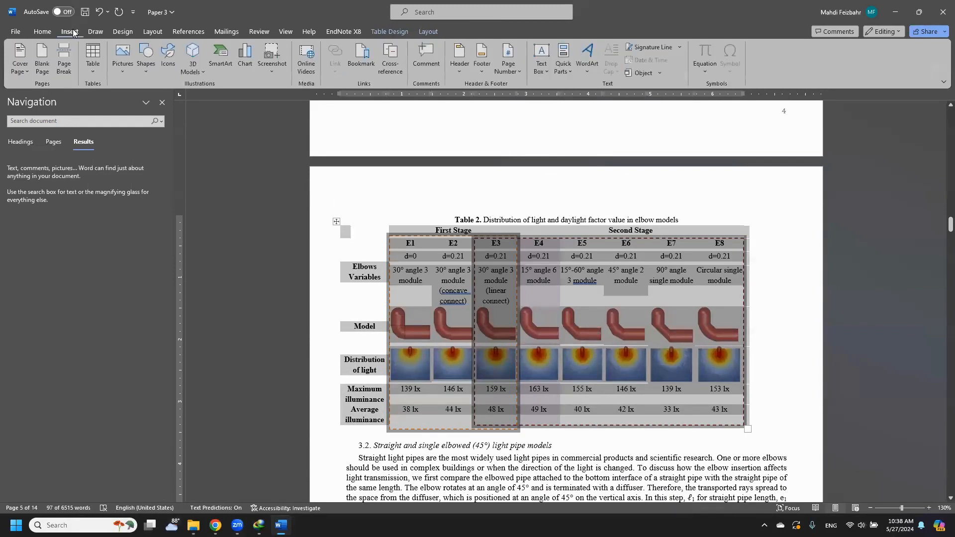
click(94, 76)
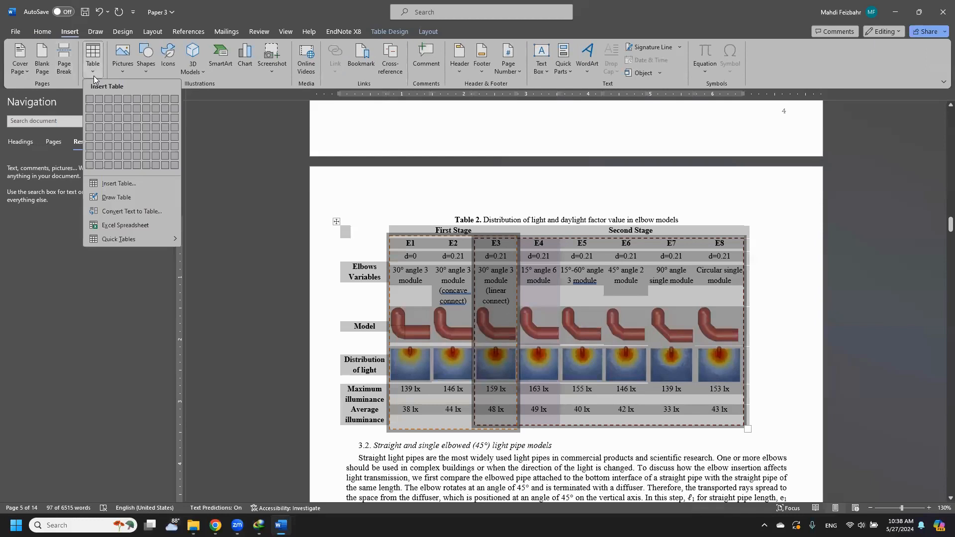
click(43, 32)
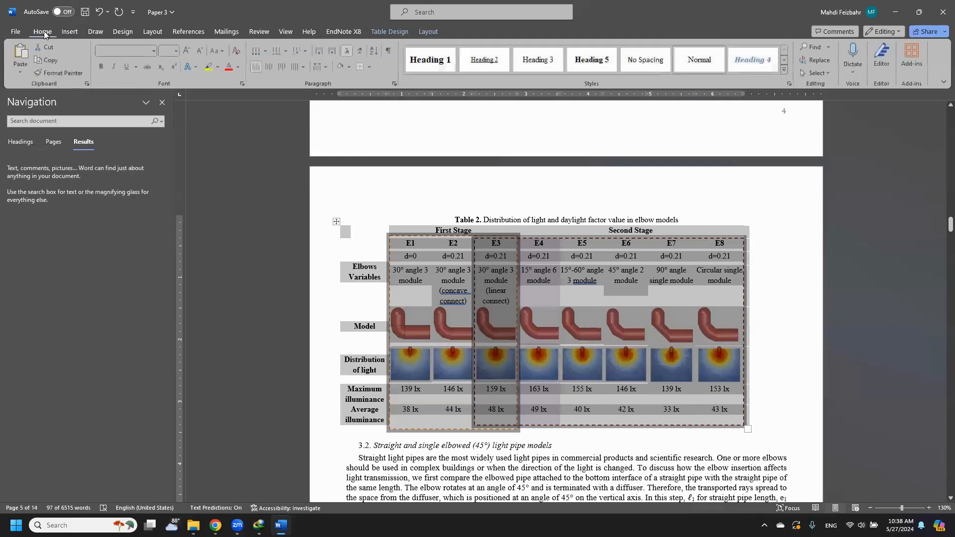
click(325, 67)
click(369, 66)
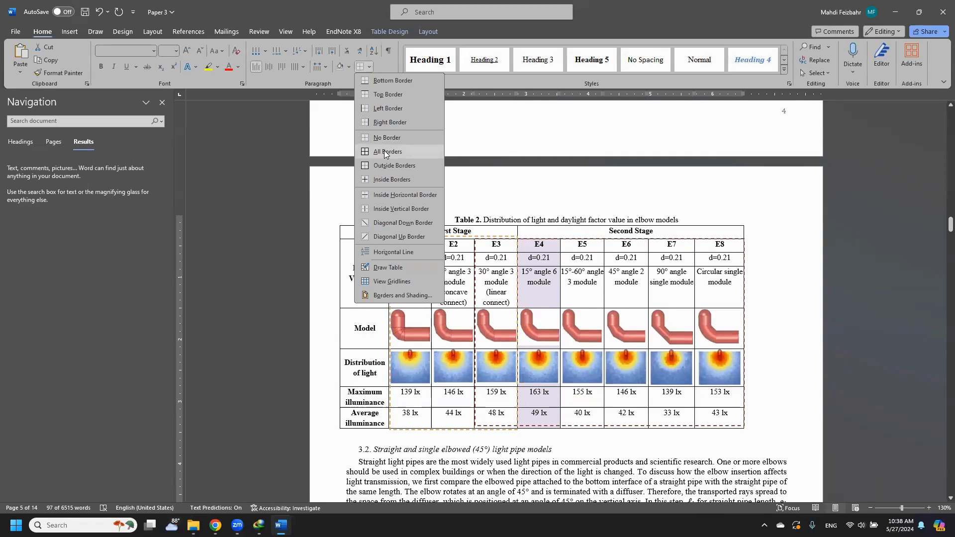
click(384, 150)
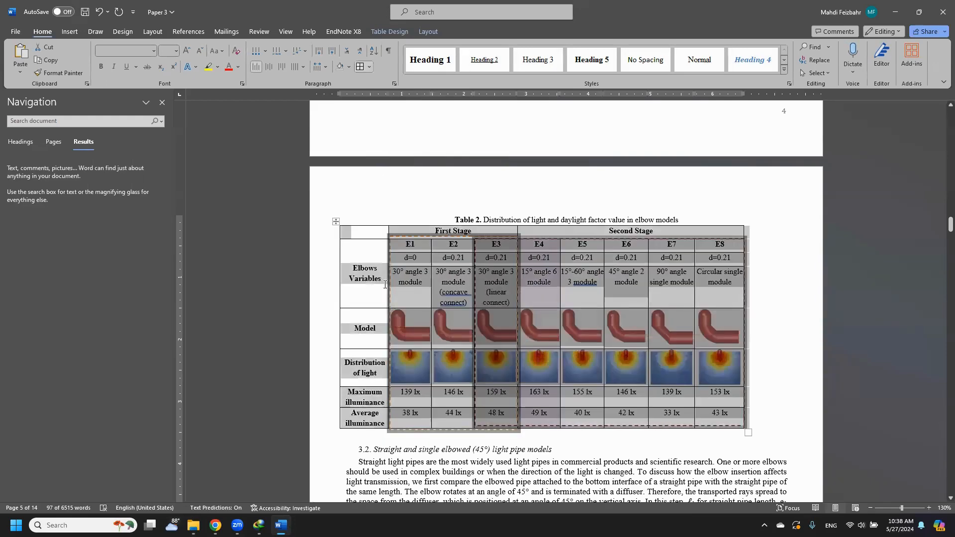
key(ctrl+z)
click(341, 255)
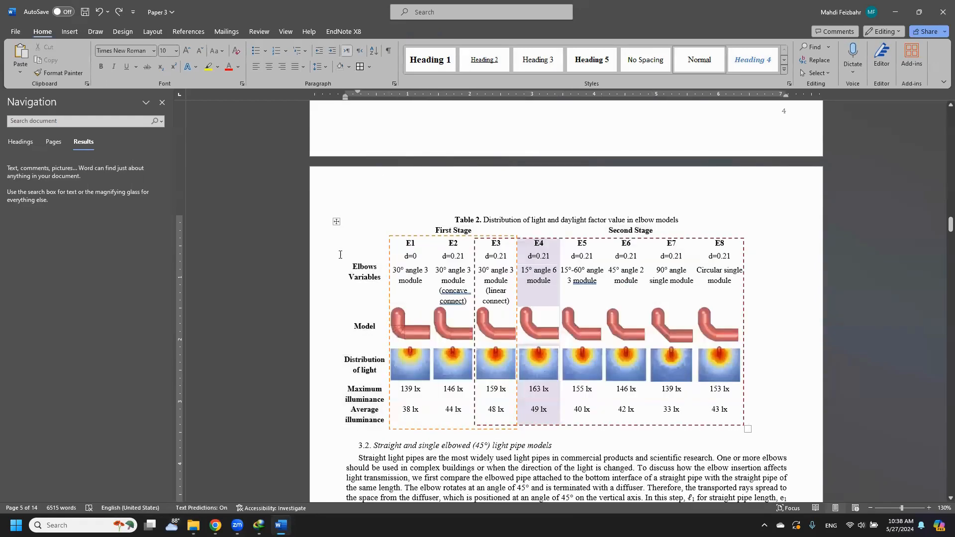
Step: Center Table 2 across the page and replace the blank line between it and heading 3.2
click(336, 222)
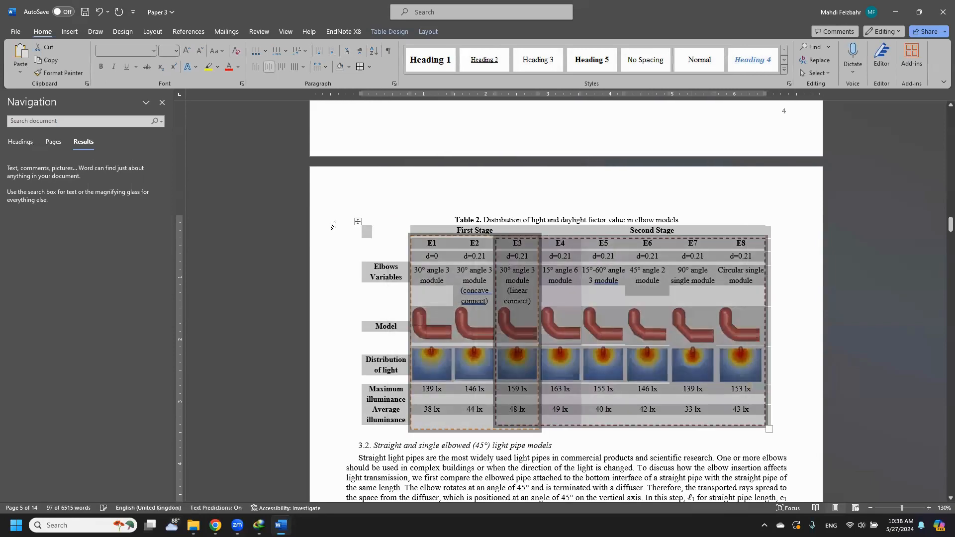
key(ctrl+e)
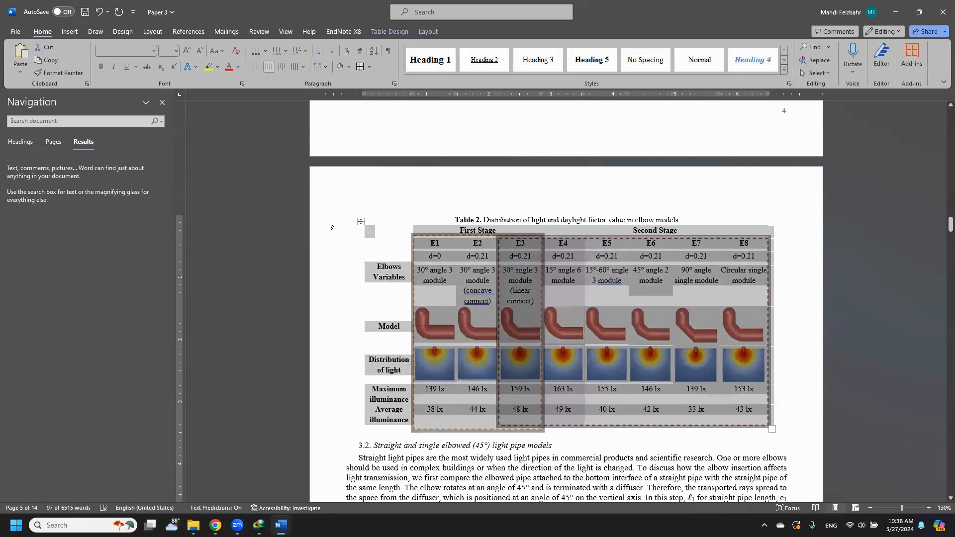
click(400, 436)
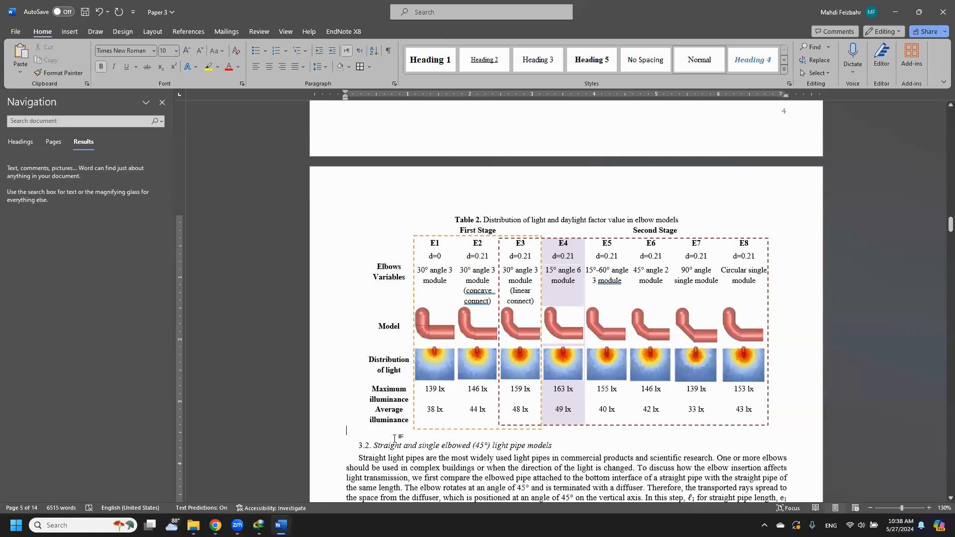
key(Delete)
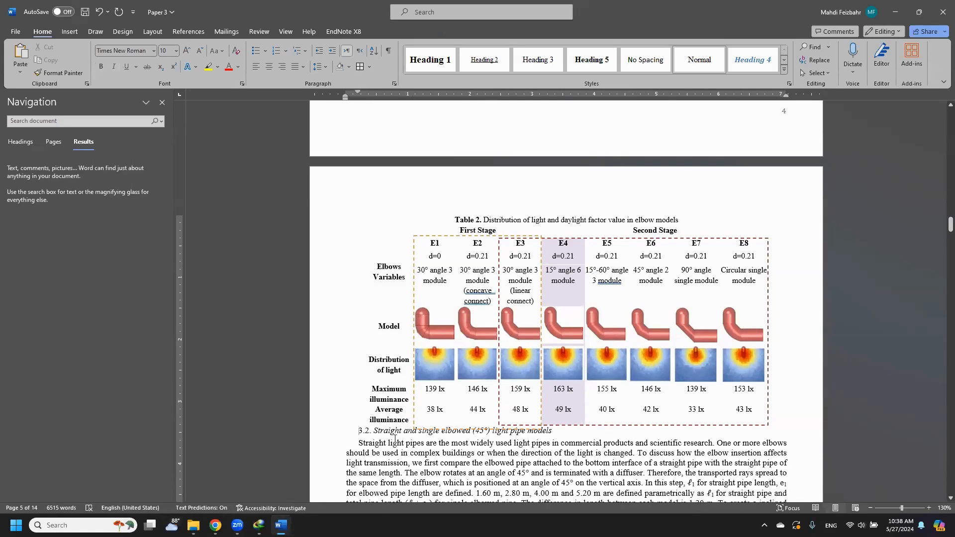
key(ctrl+z)
key(Delete)
key(Return)
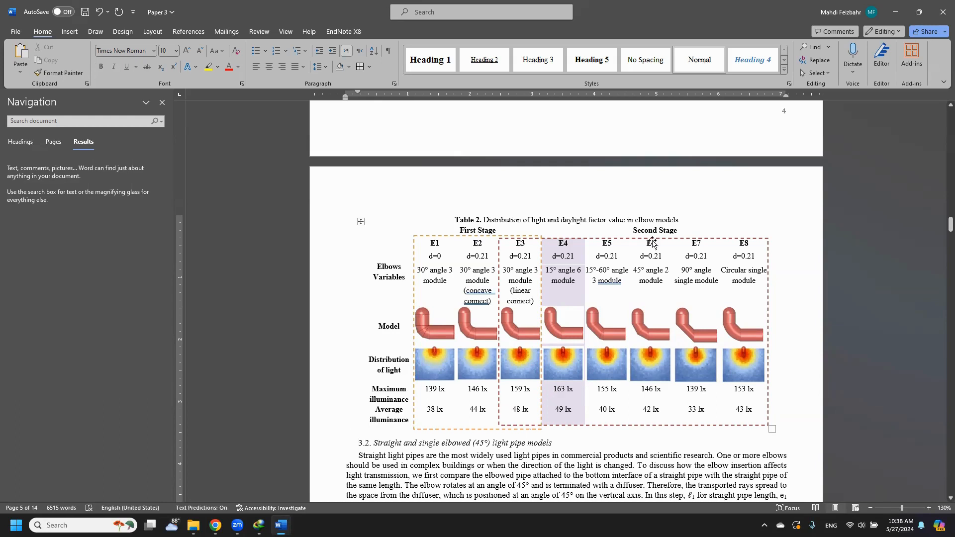
Step: Remove one blank line above the Table 2 caption, copy the caption text and delete it from above the table
click(456, 220)
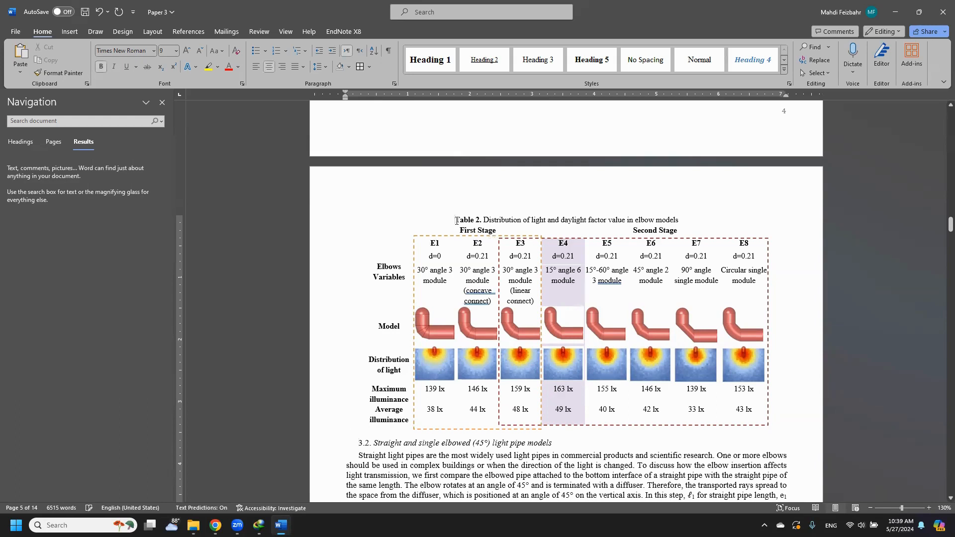
key(BackSpace)
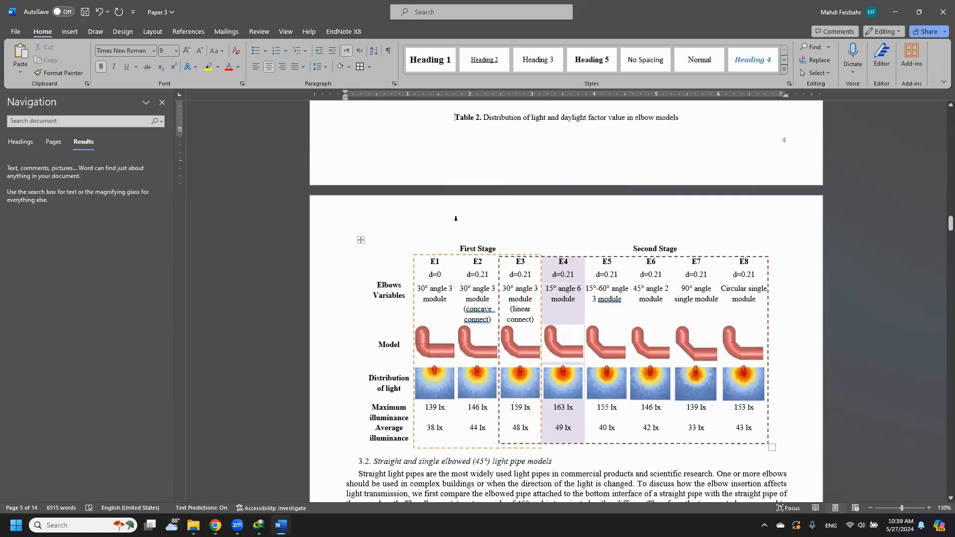
scroll(453, 134, down, 3)
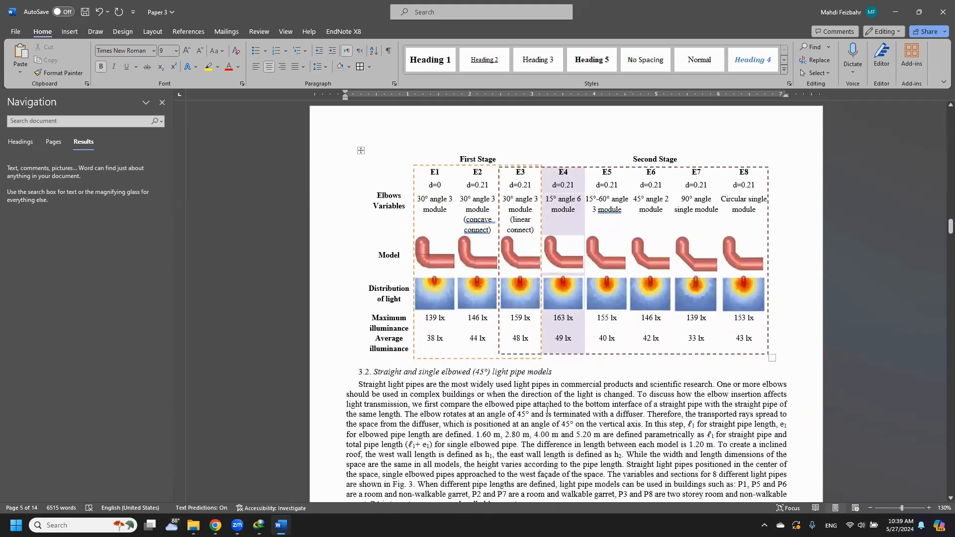
scroll(607, 257, up, 4)
drag(442, 147, 789, 145)
key(ctrl+c)
key(BackSpace)
scroll(775, 409, down, 2)
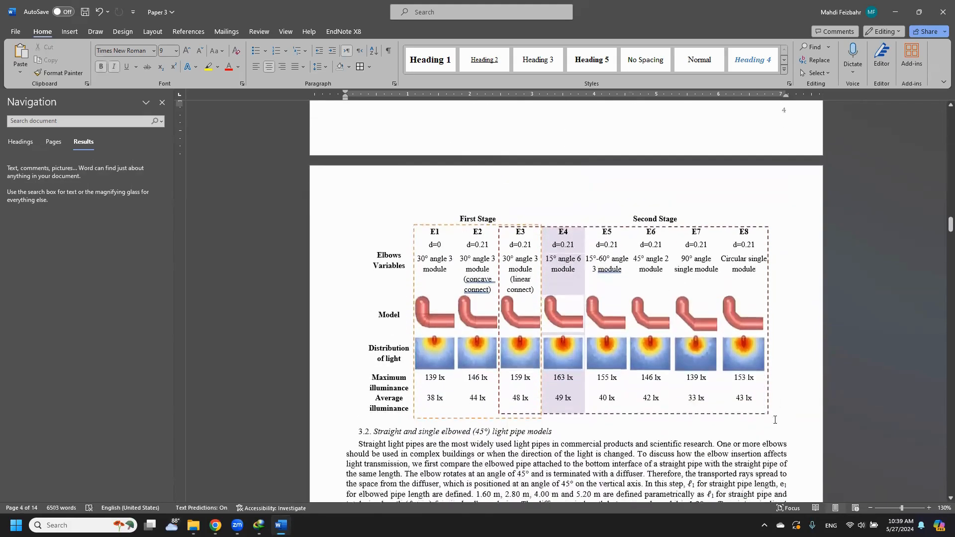
click(776, 409)
key(Return)
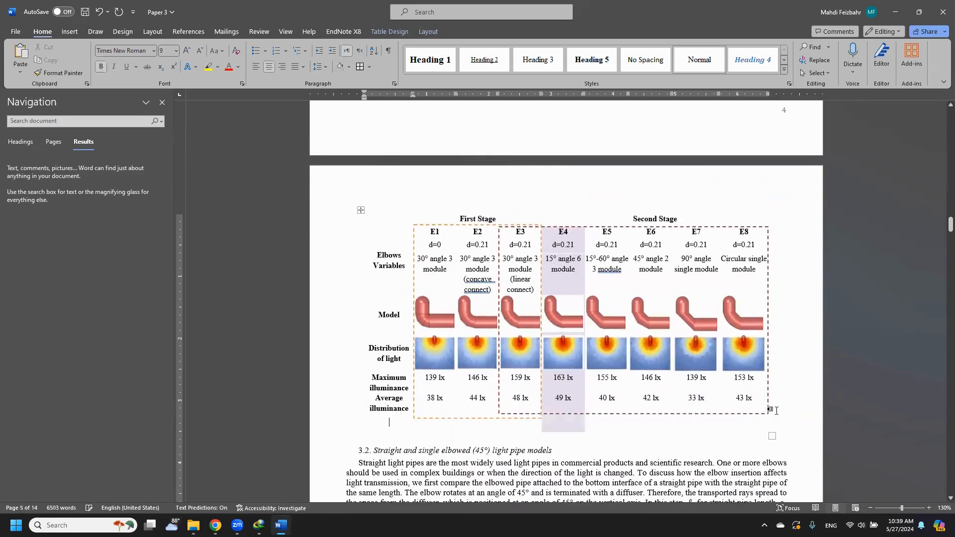
key(ctrl+z)
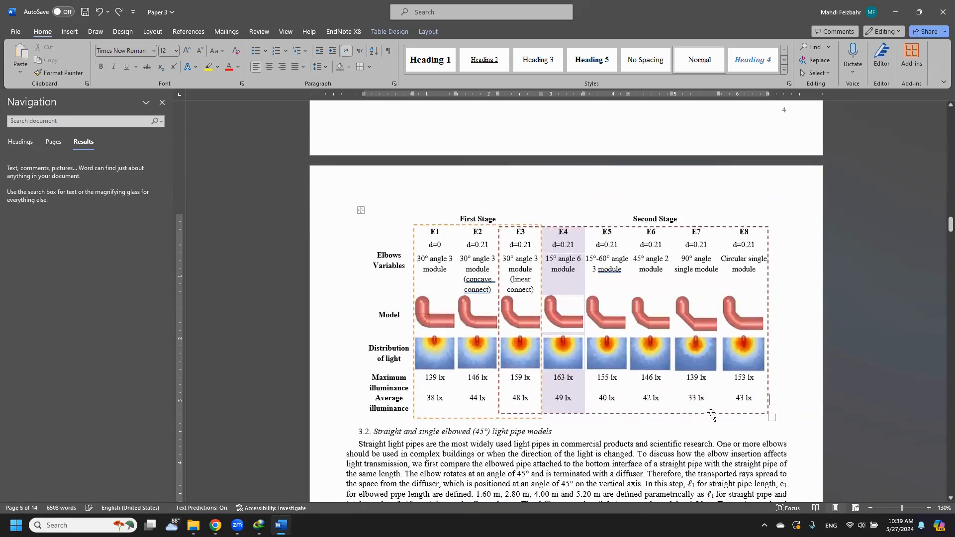
Step: Paste the copied caption centered below the elbow-model table, leaving a blank line before heading 3.2
click(356, 429)
key(Return)
key(Return)
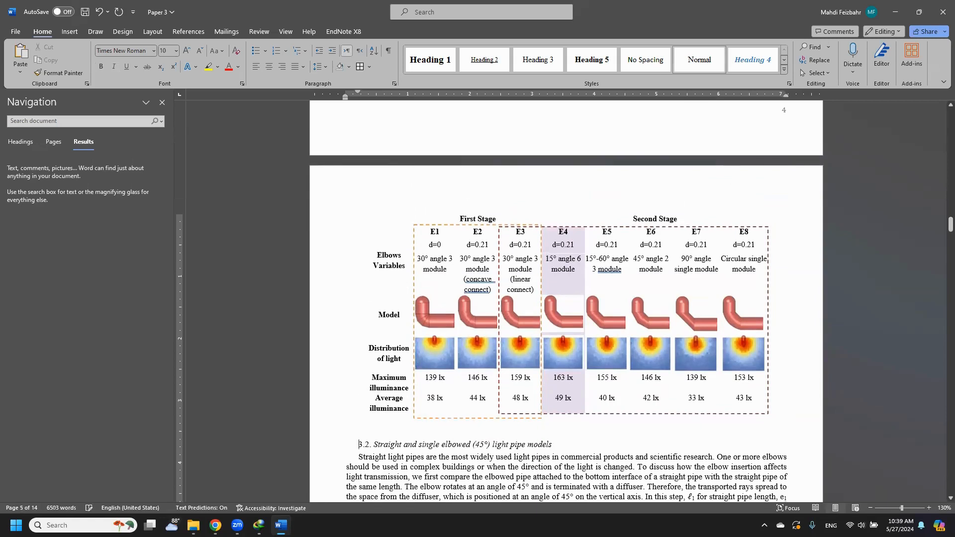
click(356, 429)
key(ctrl+v)
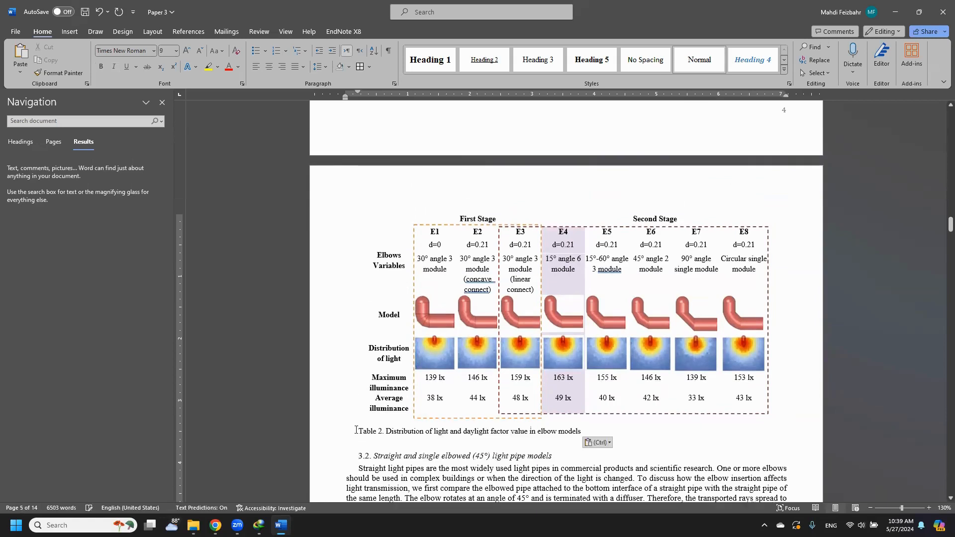
key(ctrl+e)
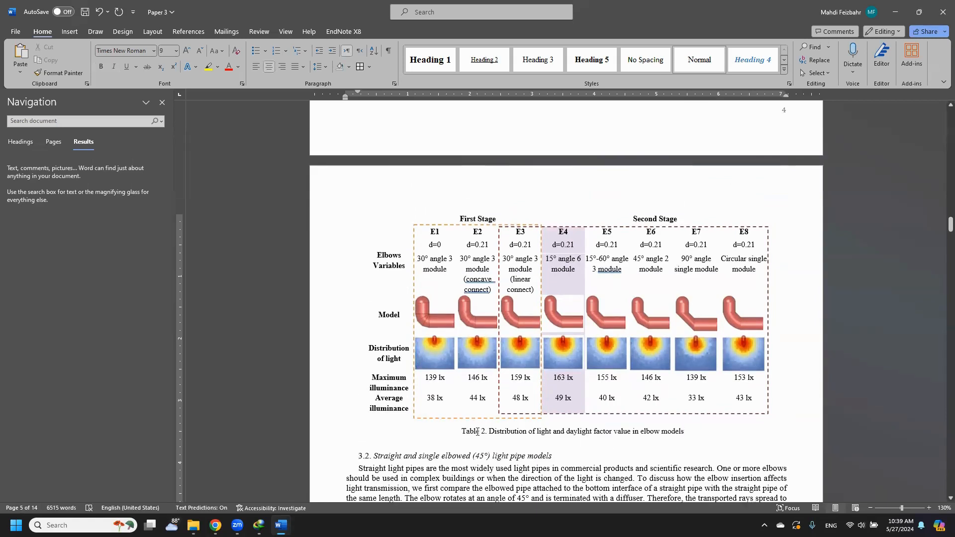
Step: Change the label of the caption below the elbow-model table from Table to Figure
double_click(477, 431)
text(F)
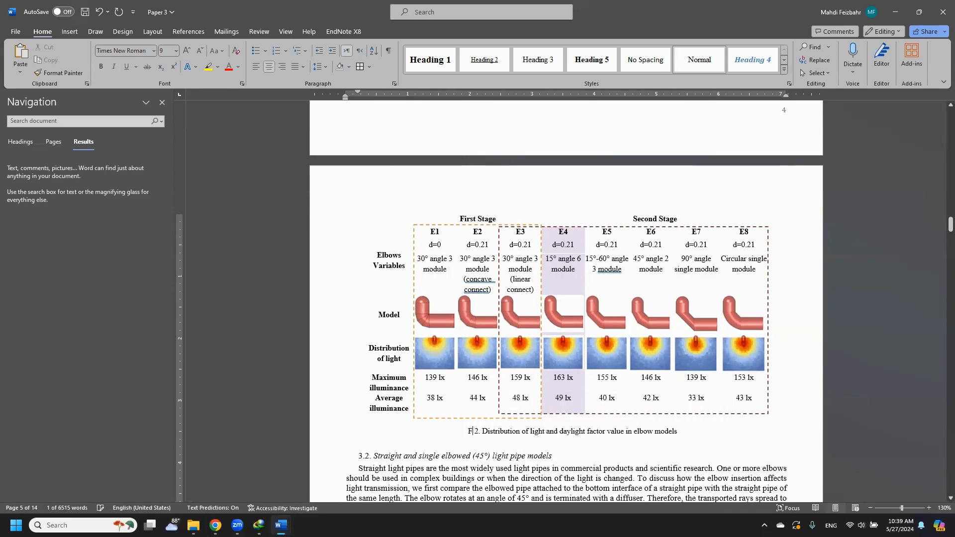
text(igure)
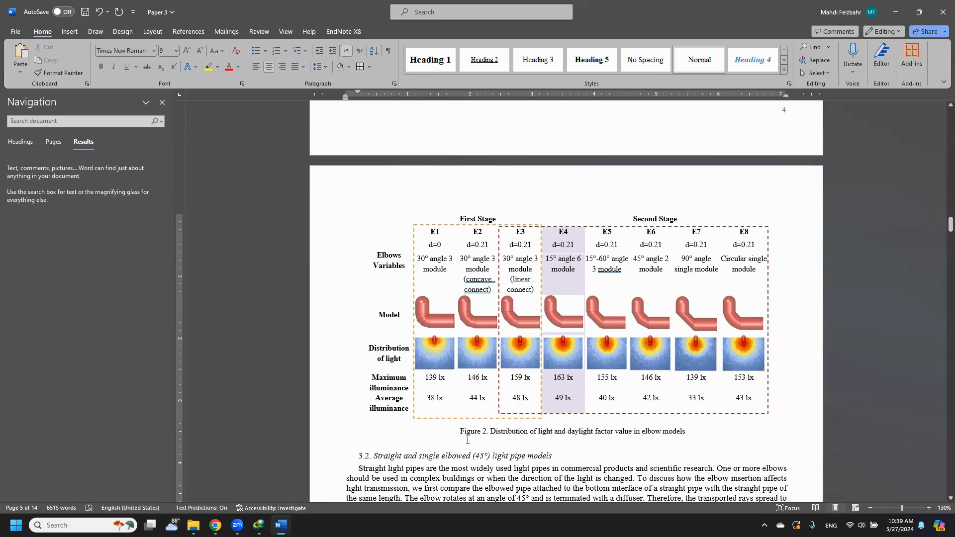
Step: Examine the section 3.2 text and the Figure 3 light-pipe picture with its caption on the following page
scroll(468, 440, down, 3)
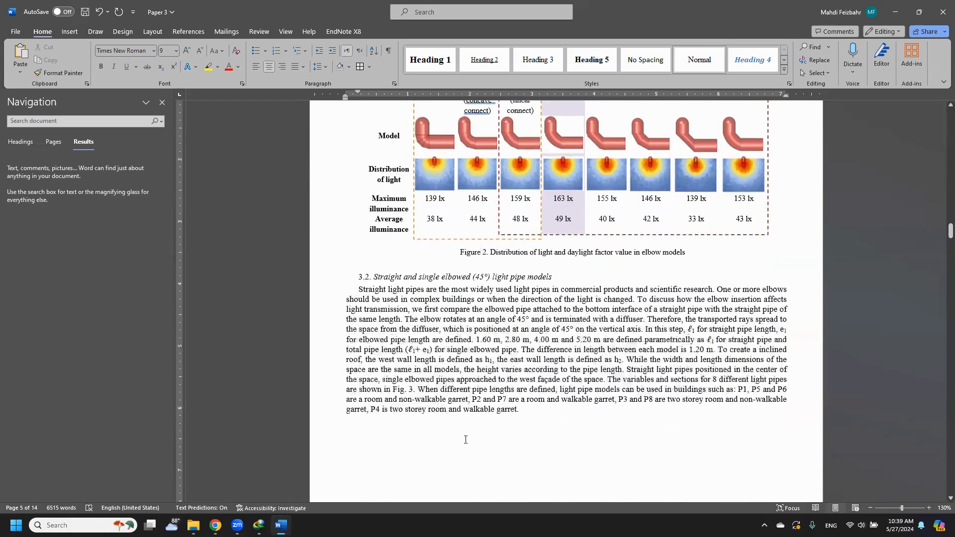
scroll(465, 440, down, 9)
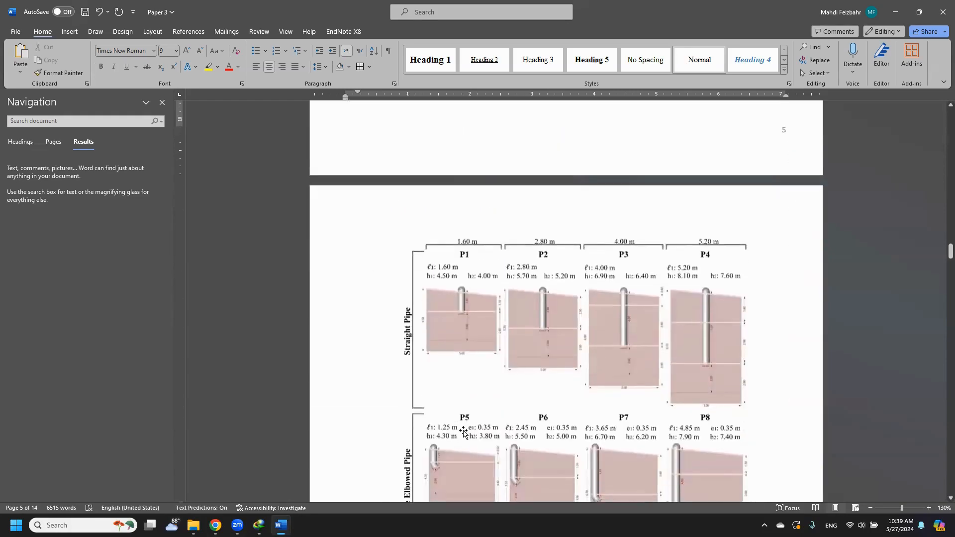
click(498, 367)
scroll(498, 367, down, 4)
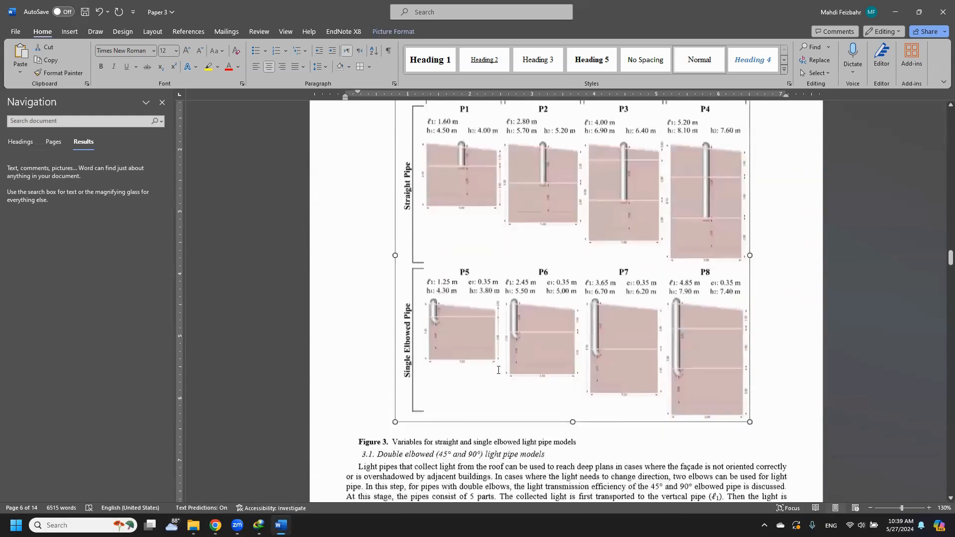
scroll(497, 368, up, 13)
scroll(497, 369, up, 1)
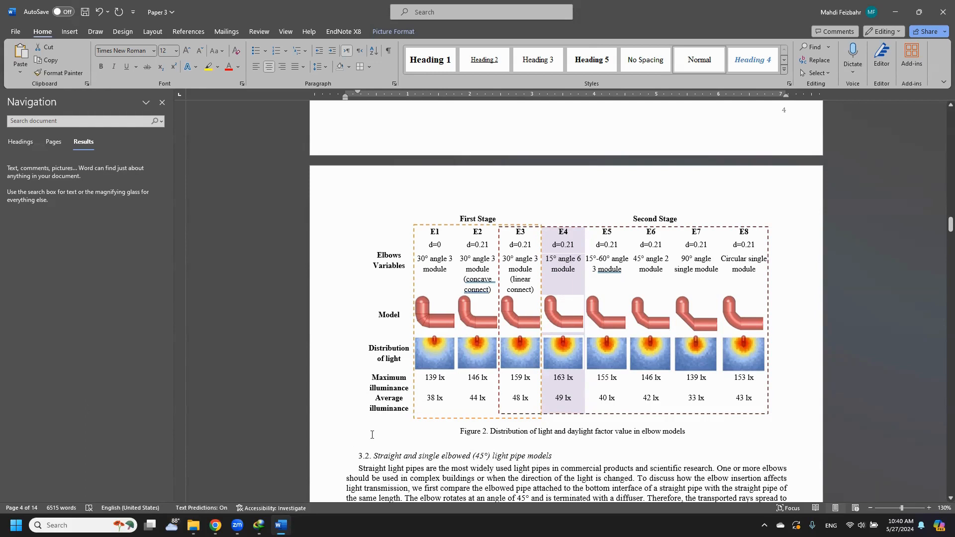
Step: Apply all borders to the entire elbow-model table above the Figure 2 caption
click(420, 398)
click(359, 211)
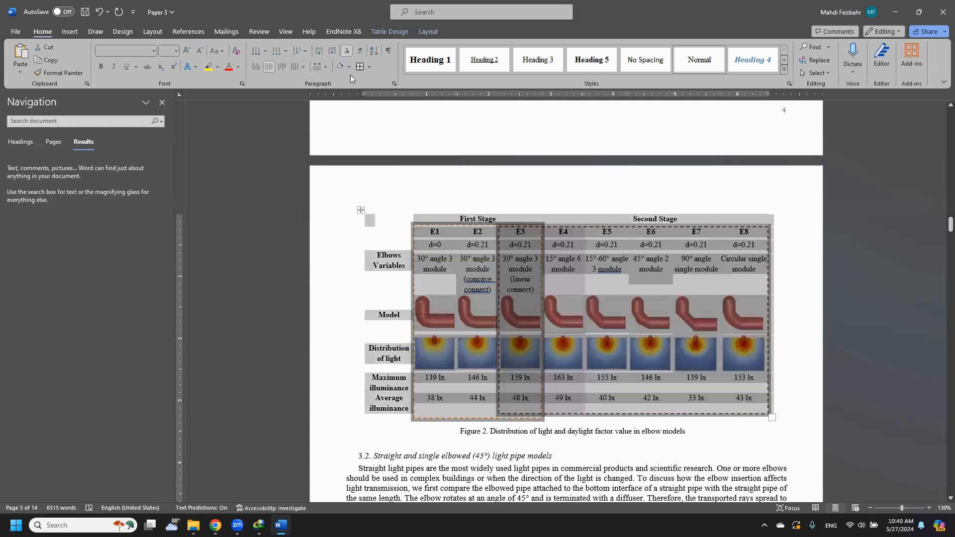
click(360, 67)
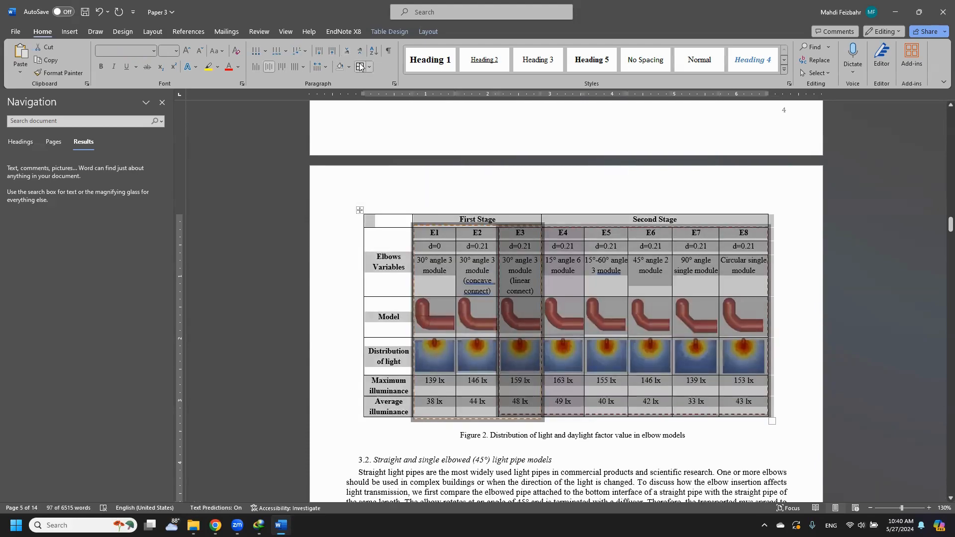
click(521, 458)
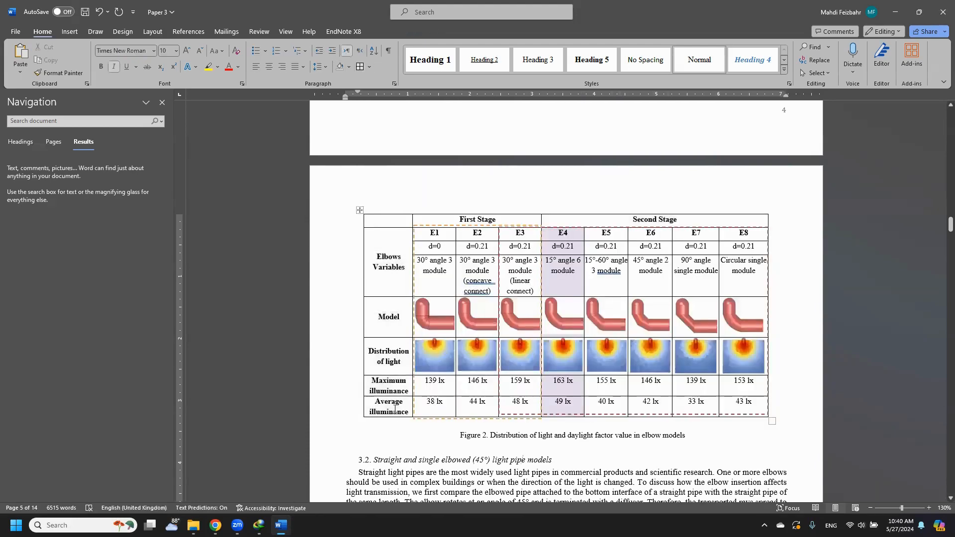
Step: Center the E1 to E8 values vertically and horizontally in the average and maximum illuminance rows of the elbow-model table
drag(376, 400, 407, 414)
click(425, 402)
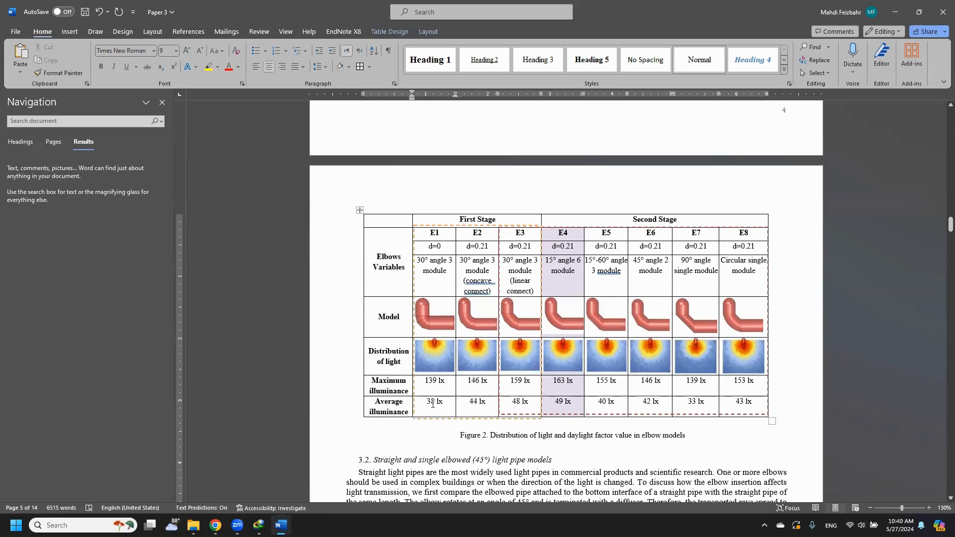
drag(433, 404, 749, 403)
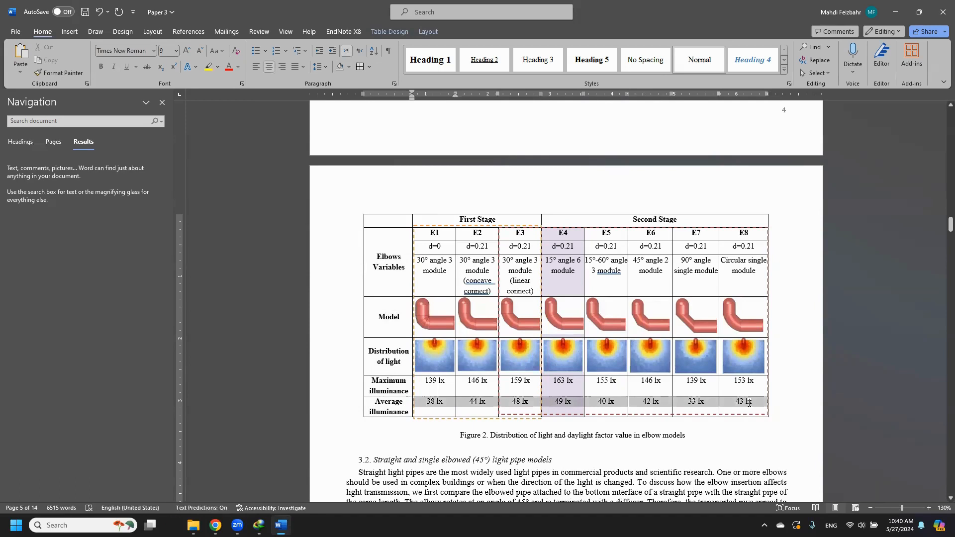
click(428, 32)
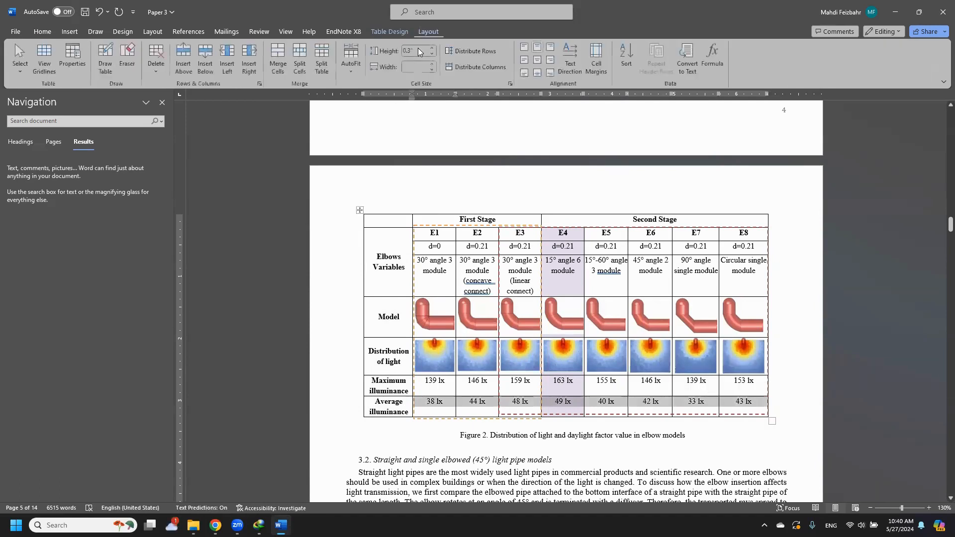
click(537, 60)
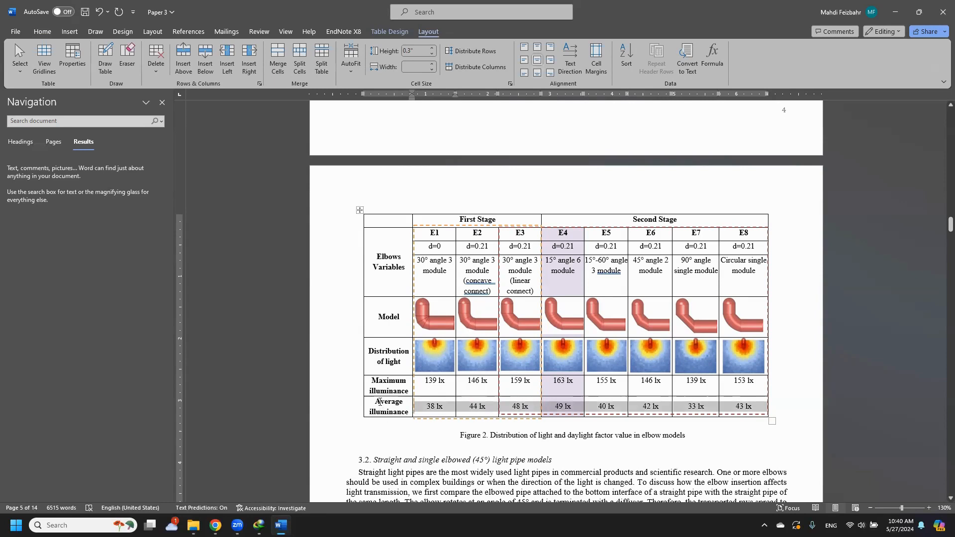
drag(423, 380, 744, 383)
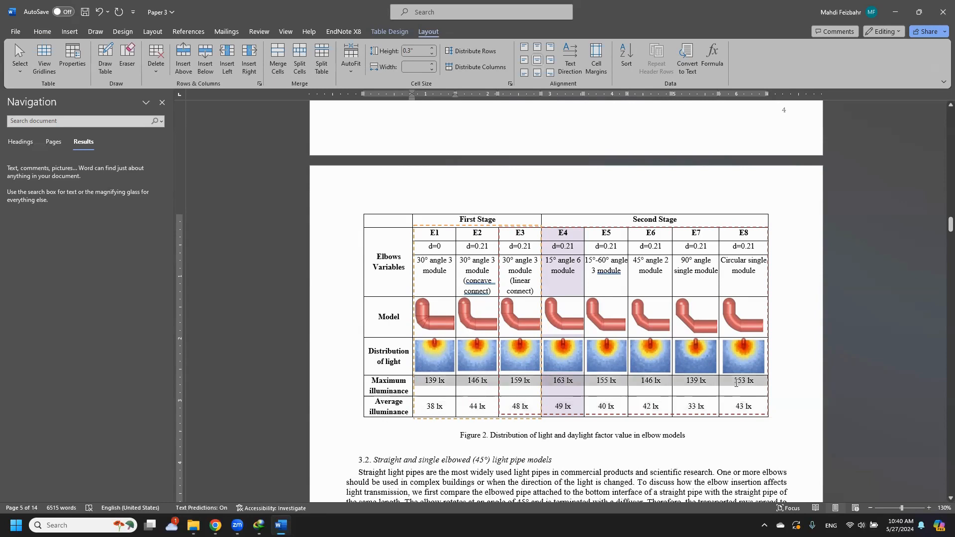
click(537, 60)
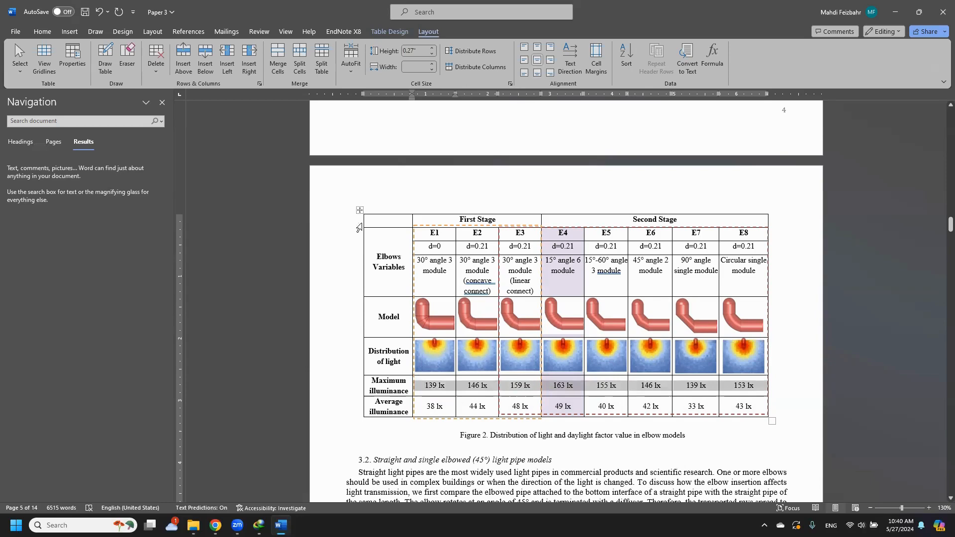
Step: Remove all cell borders from the entire elbow-model table above the Figure 2 caption
click(360, 210)
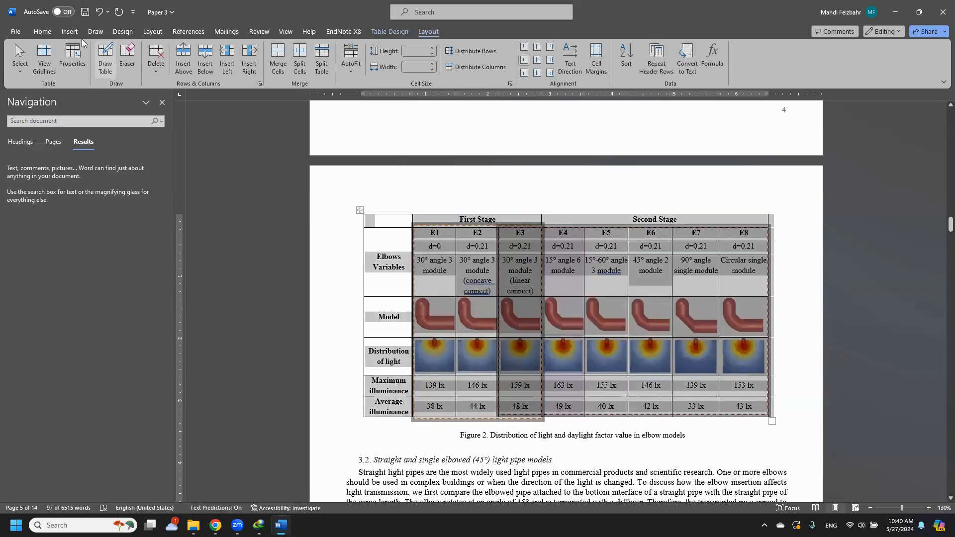
click(44, 31)
click(371, 69)
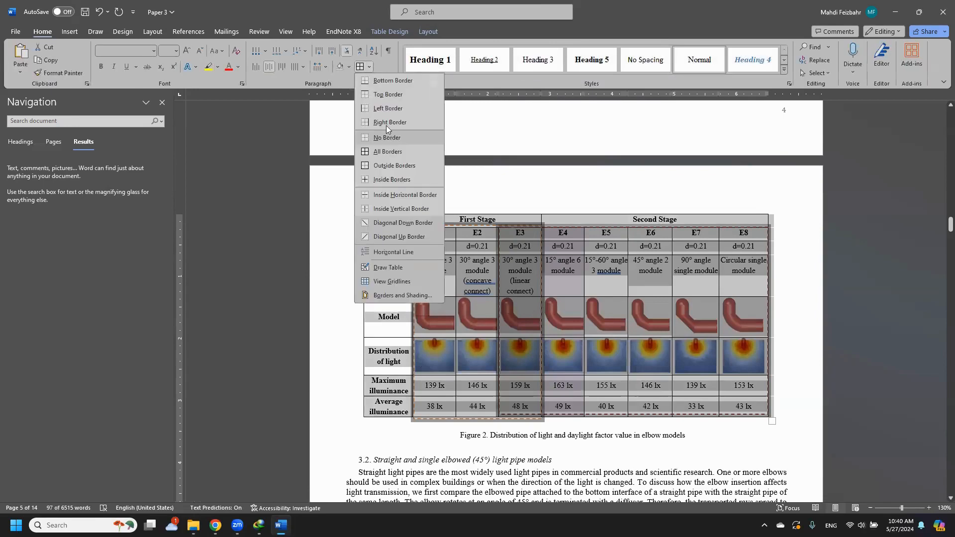
click(388, 139)
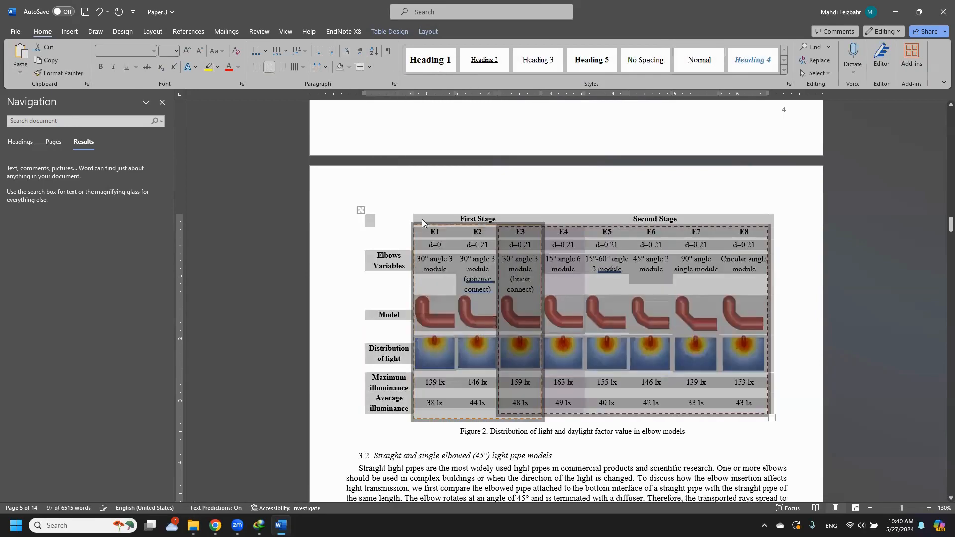
click(520, 447)
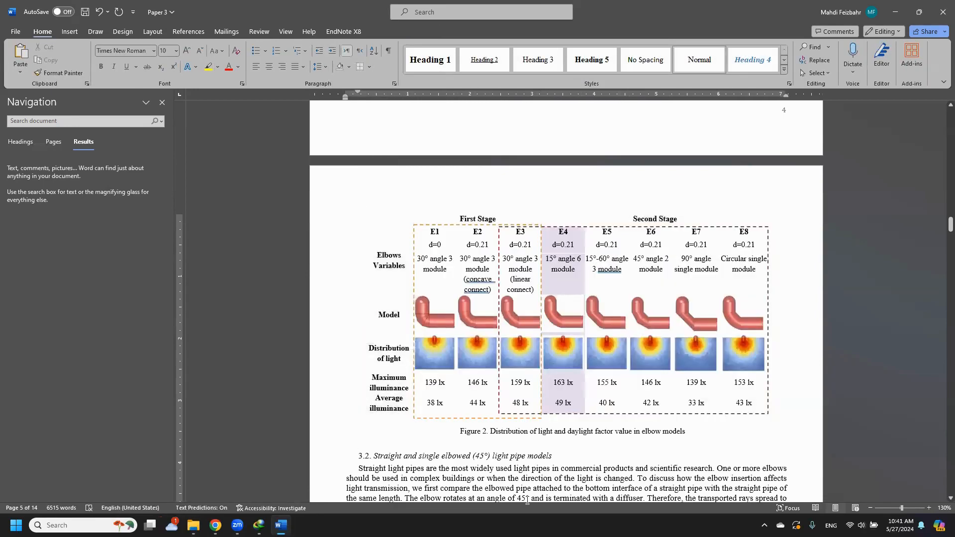